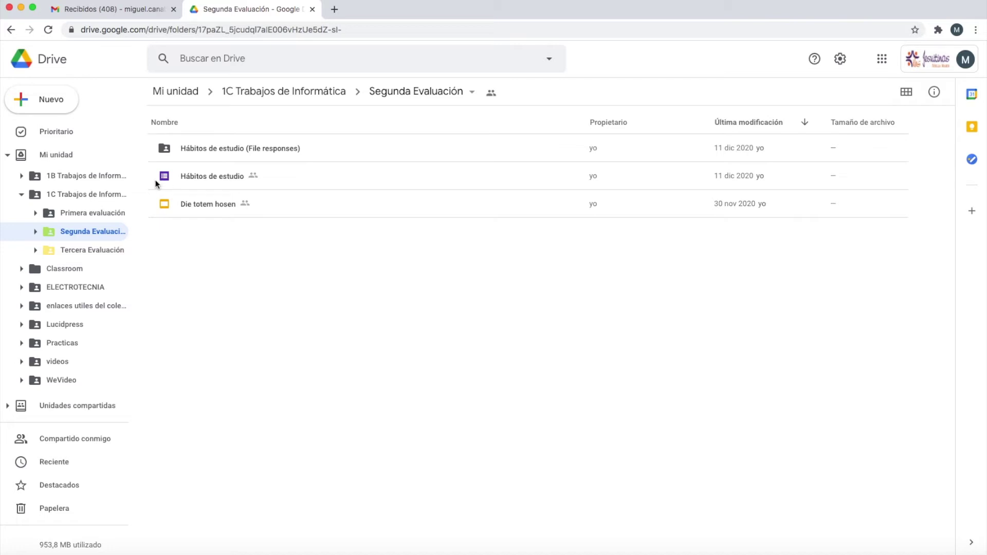
Step: Start a new Google Form from a template in the shared Segunda Evaluación folder, accepting that it is created and shared
left_click(43, 103)
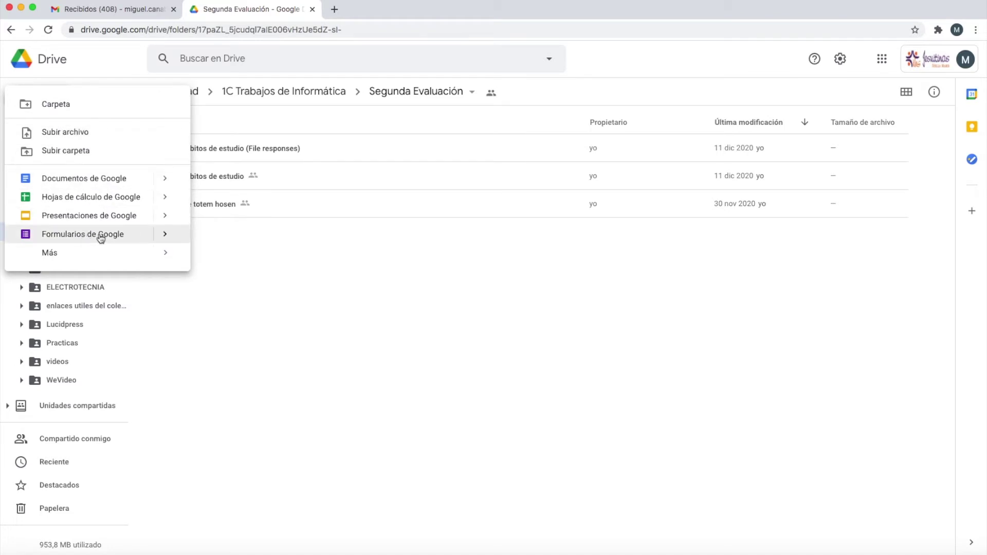
left_click(167, 235)
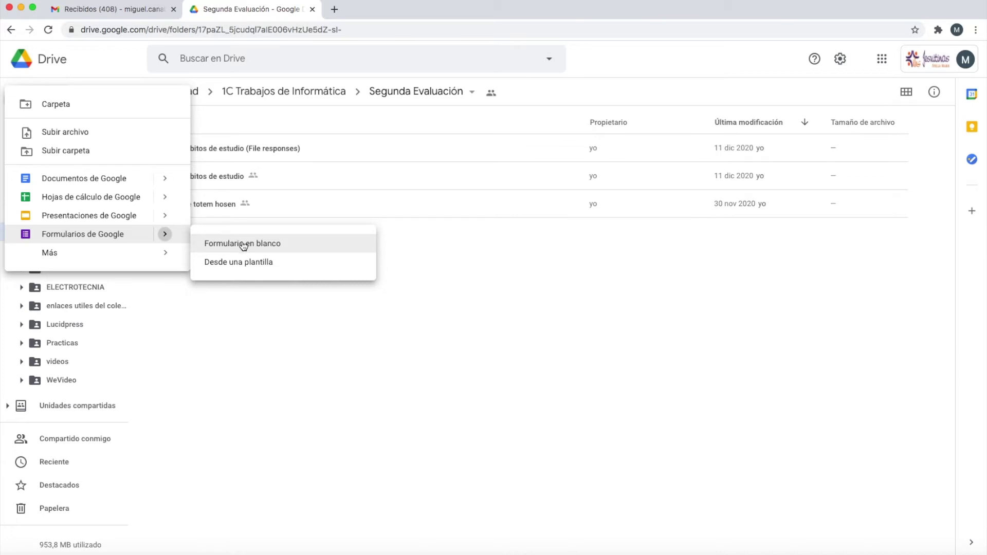
left_click(223, 264)
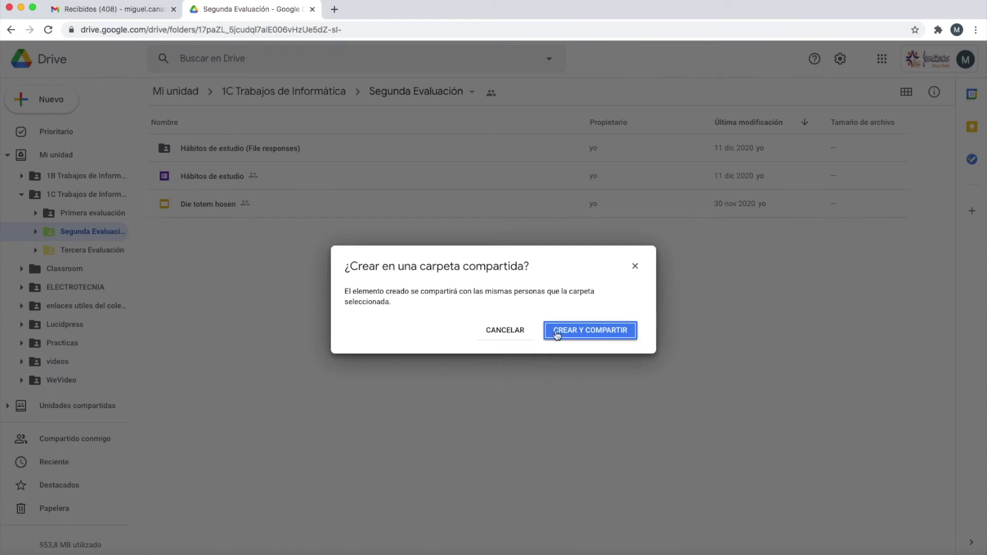
left_click(581, 334)
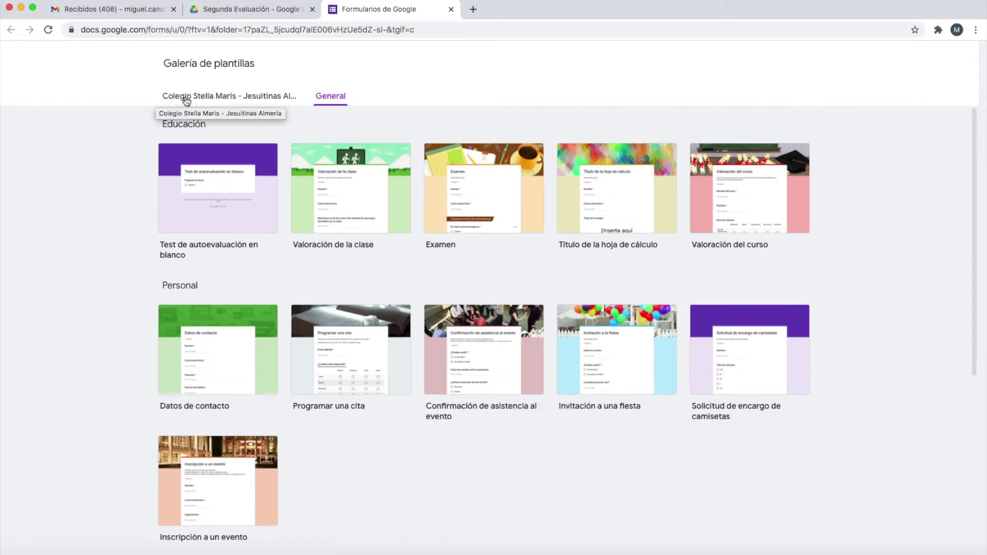
Step: Check the school's own template gallery, return to the general one and create the form from the "Comentarios del cliente" template
left_click(213, 98)
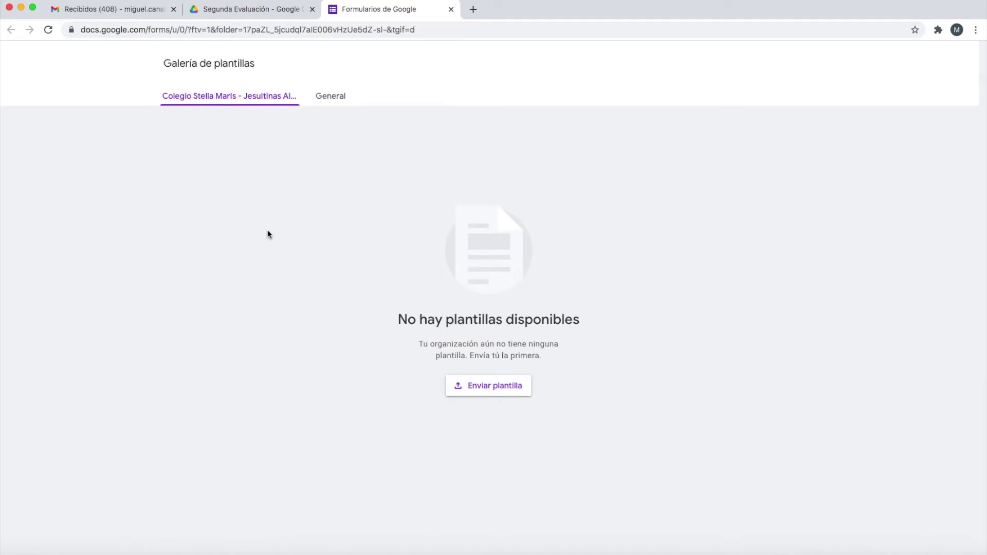
left_click(326, 96)
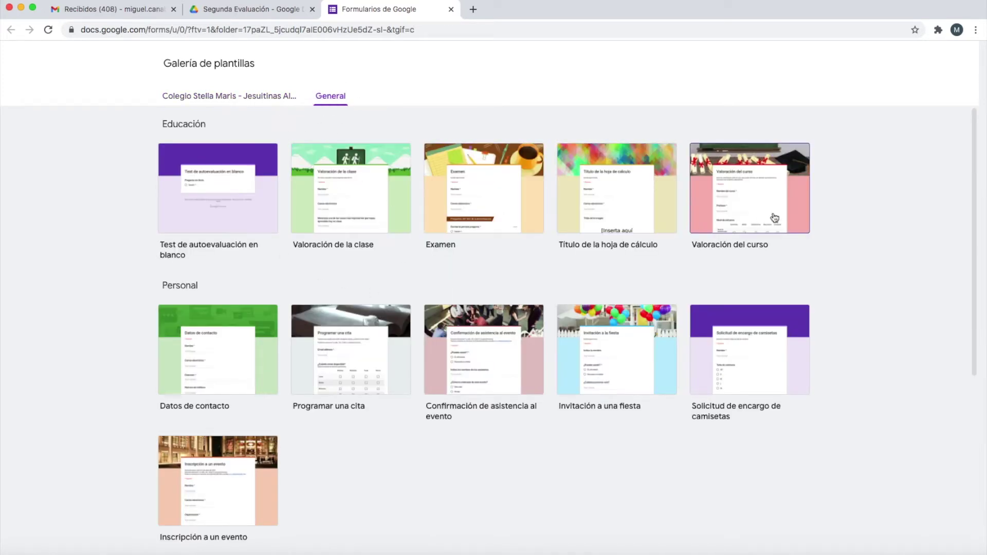
scroll(583, 275, "down", 1)
scroll(582, 276, "down", 6)
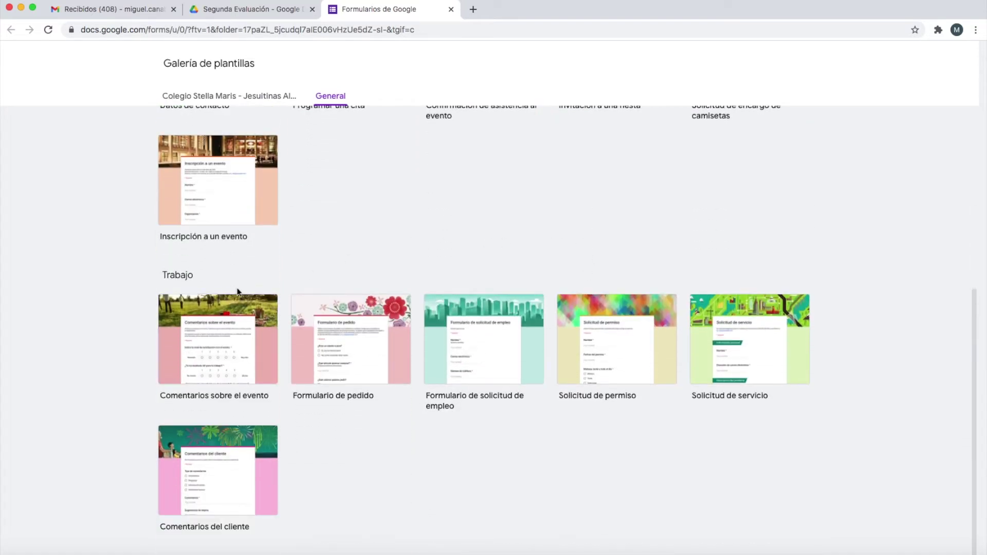
left_click(250, 436)
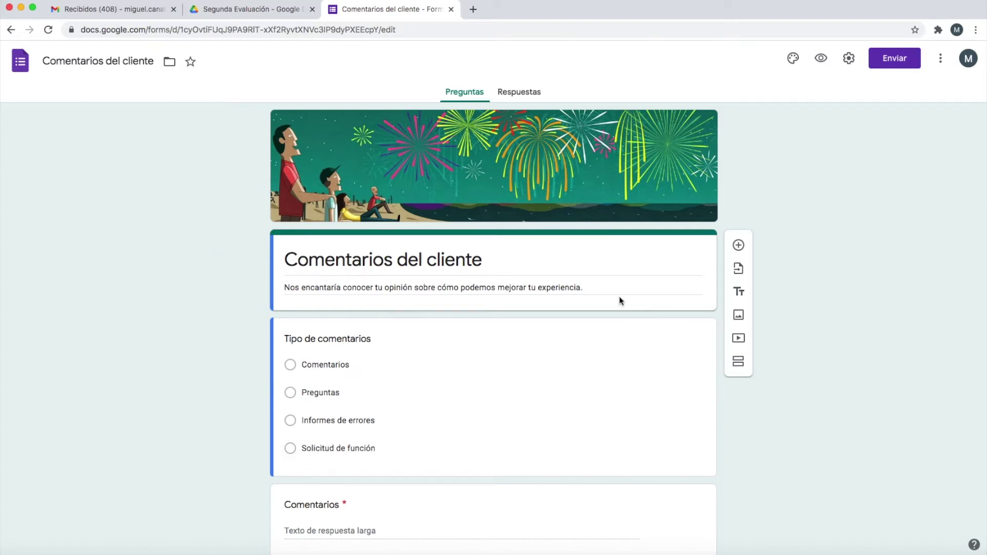
Step: Title the form "Hábitos de estudio" and set its description to "Deseamos estudiar los hábitos de estudio de los alumnos/as de segundo de bachillerato."
left_click(510, 249)
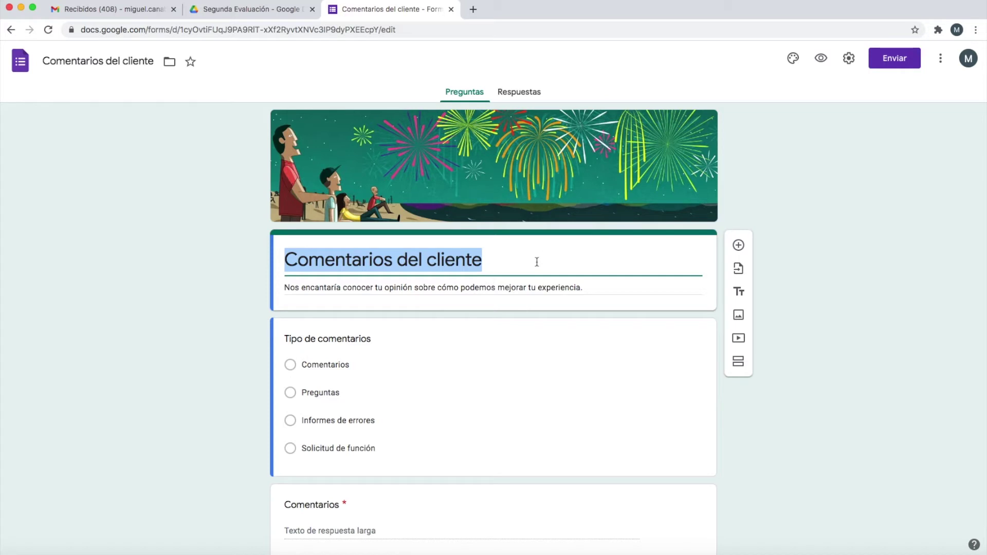
type("Habi")
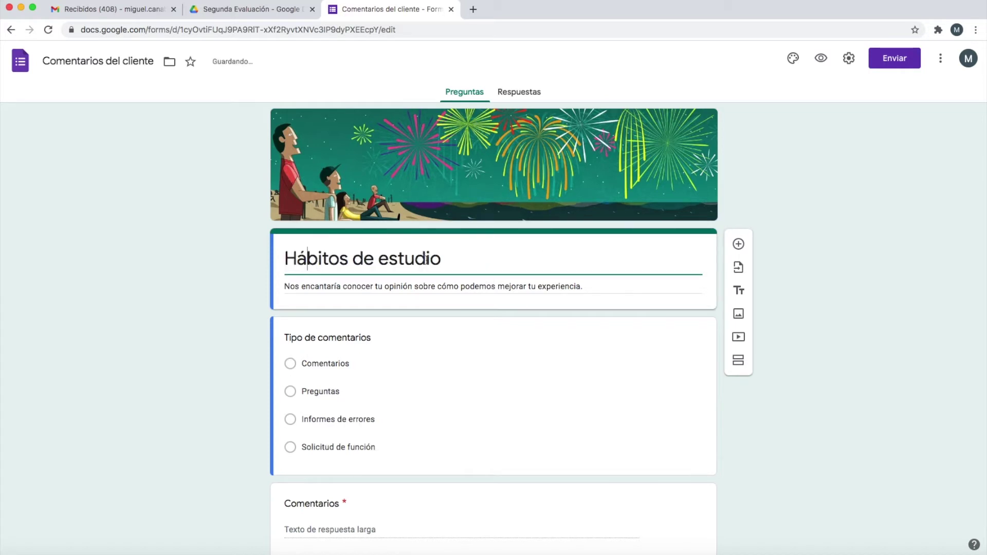
triple_click(591, 285)
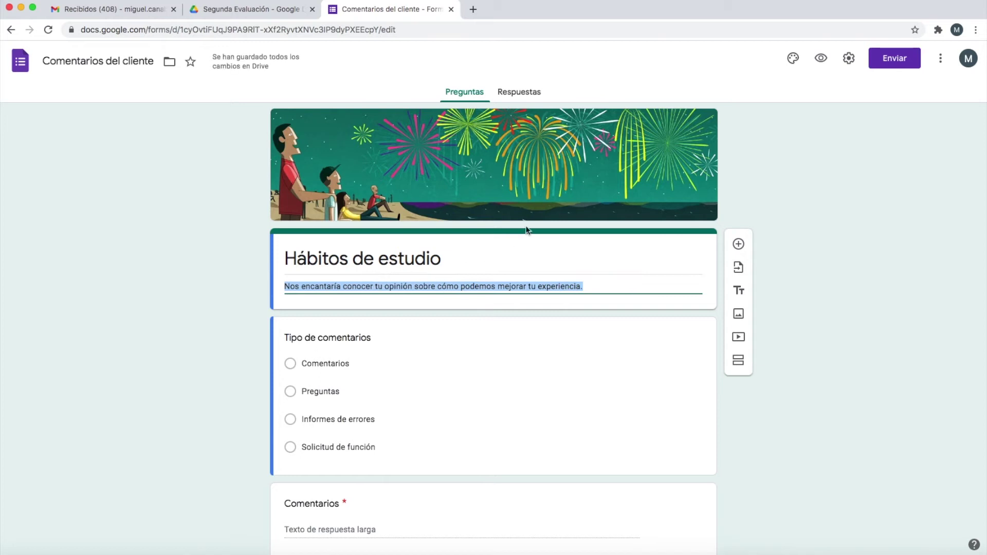
type("Deseamo")
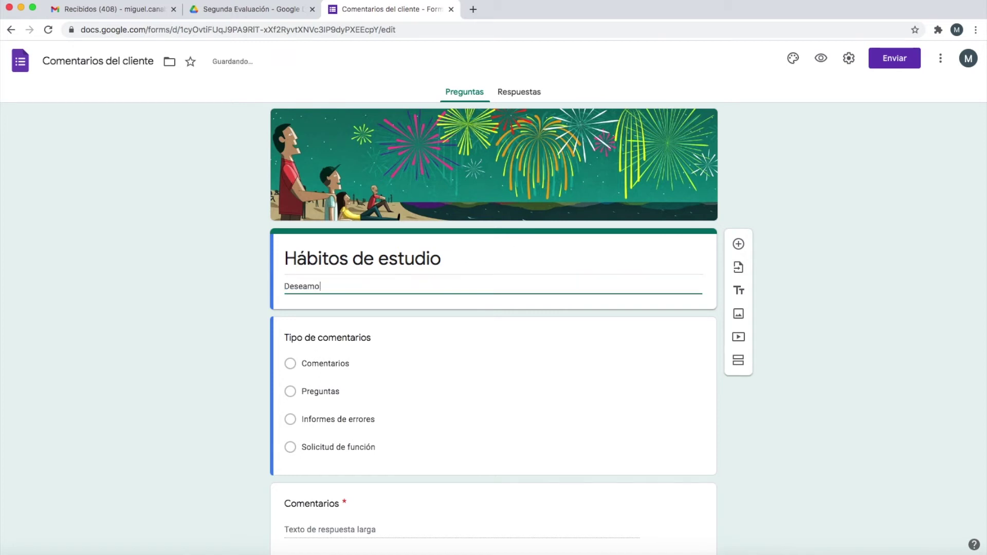
type("s estudiar los hábitos de estudio de los alumnos/as de segundo de bachillerato.")
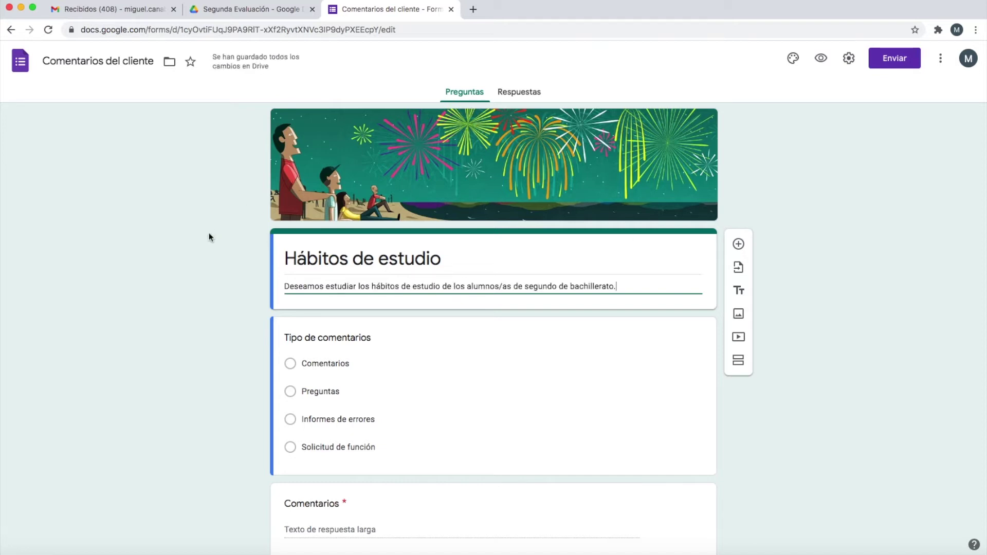
left_click(176, 212)
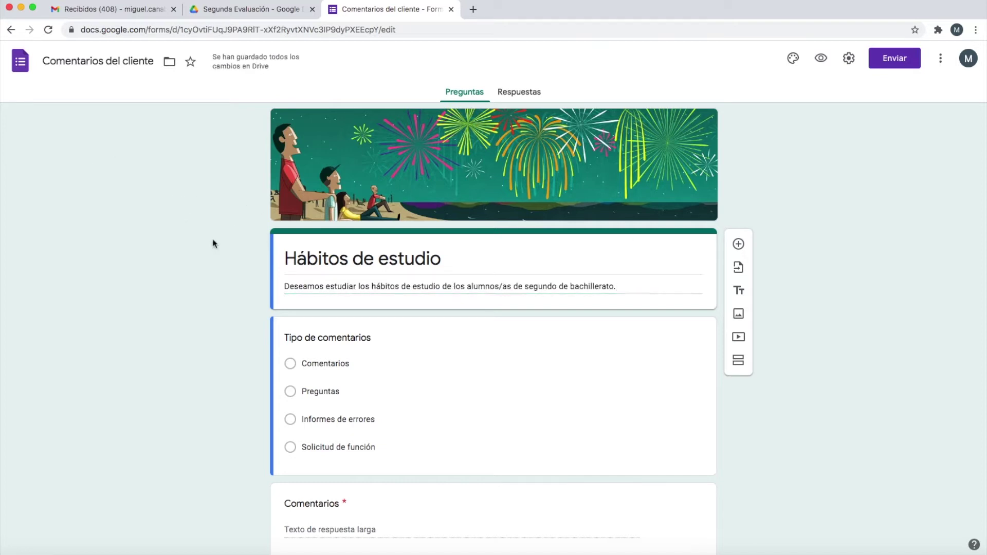
Step: Copy the form's title into the file name and change its last word so the file is named "Hábitos de aprendizaje"
triple_click(437, 258)
key("super+c")
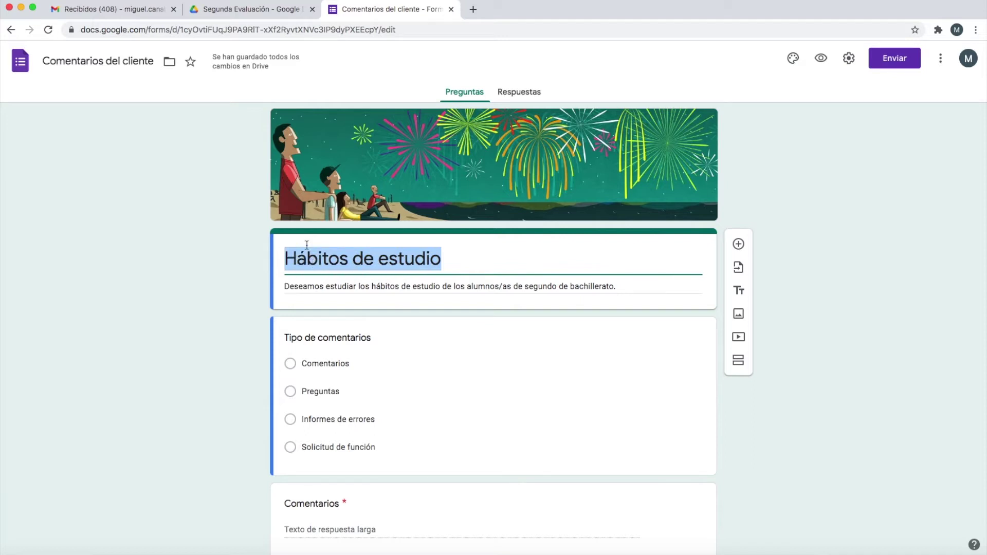
left_click(77, 61)
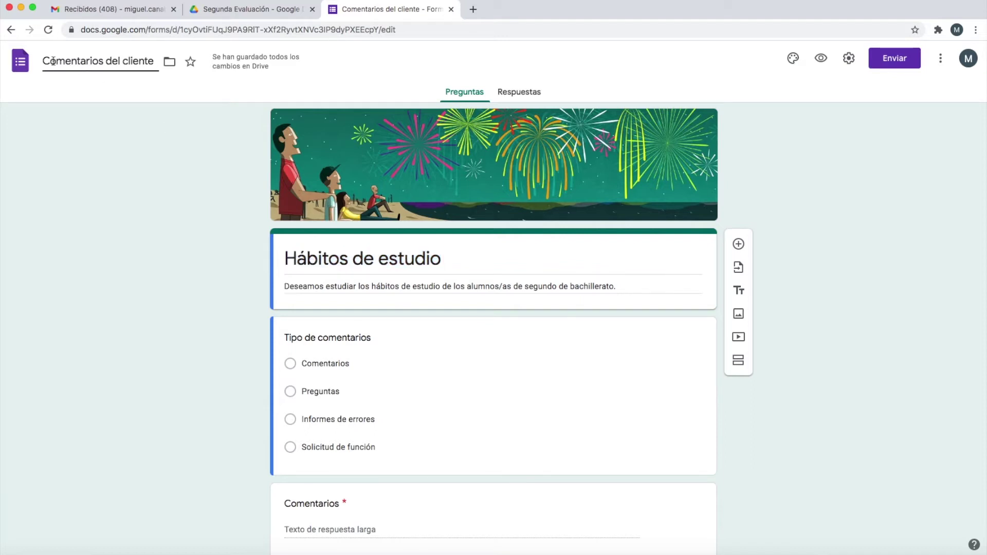
left_click_drag(50, 61, 168, 60)
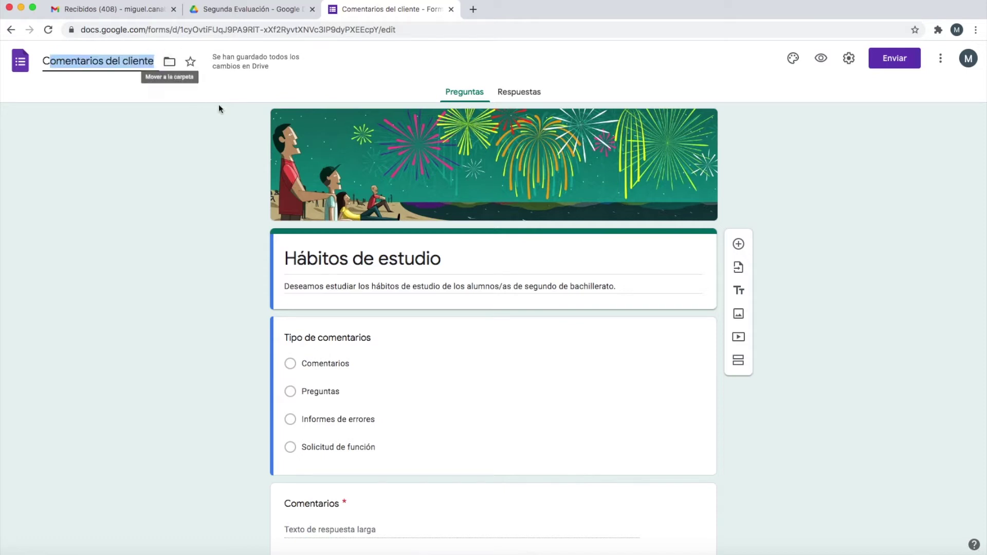
type("F..")
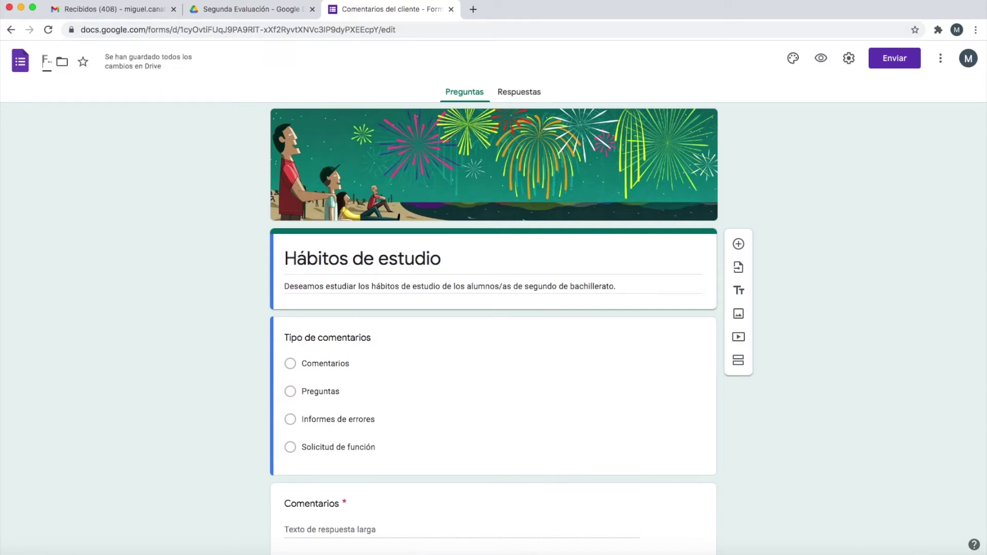
key("super+v")
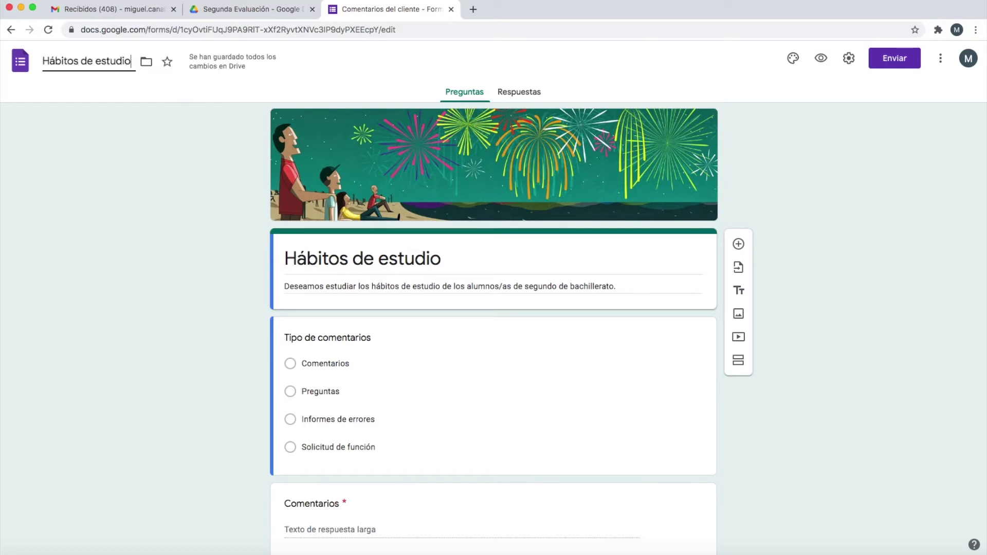
double_click(110, 62)
type("aprend")
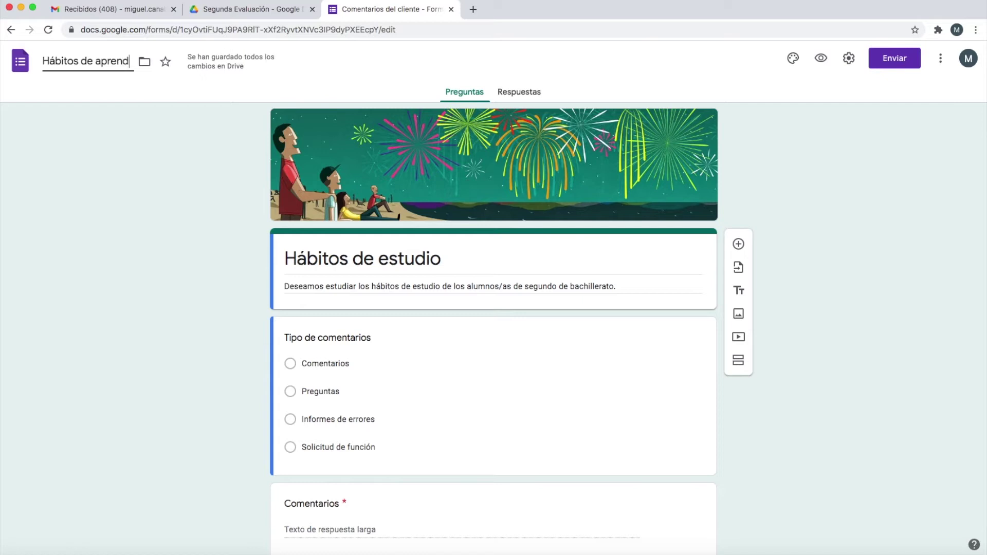
type("izaje")
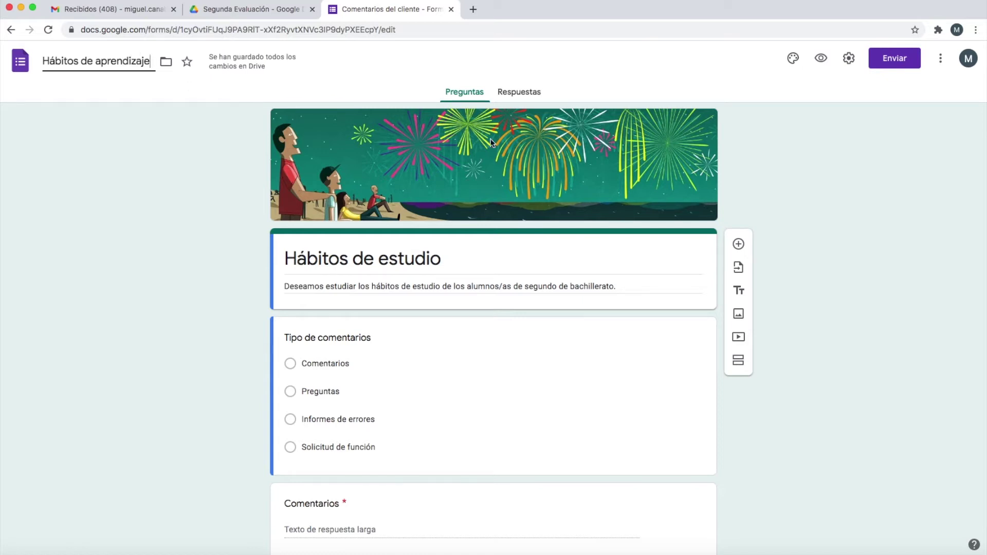
left_click(849, 171)
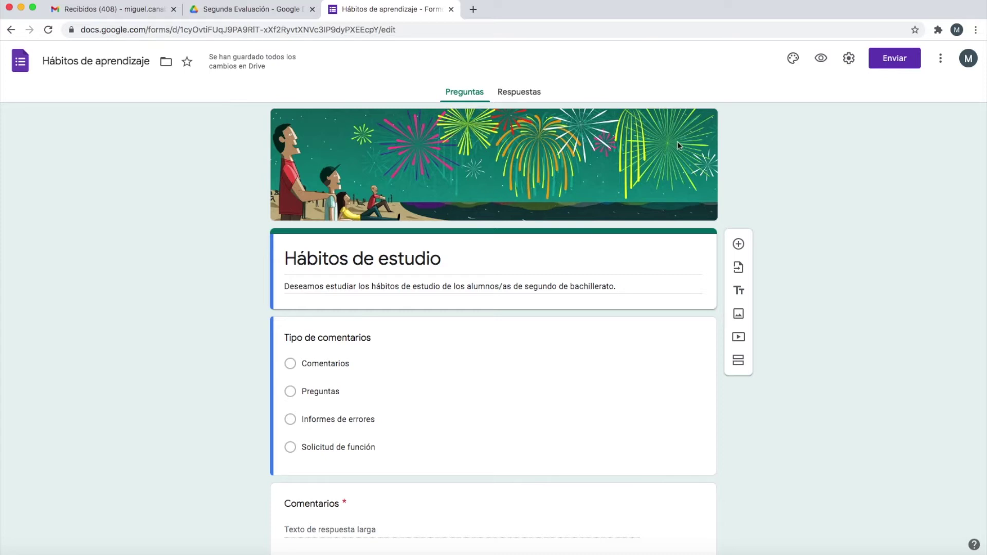
Step: Preview the form, return to the editor and delete all of the template's questions
left_click(821, 59)
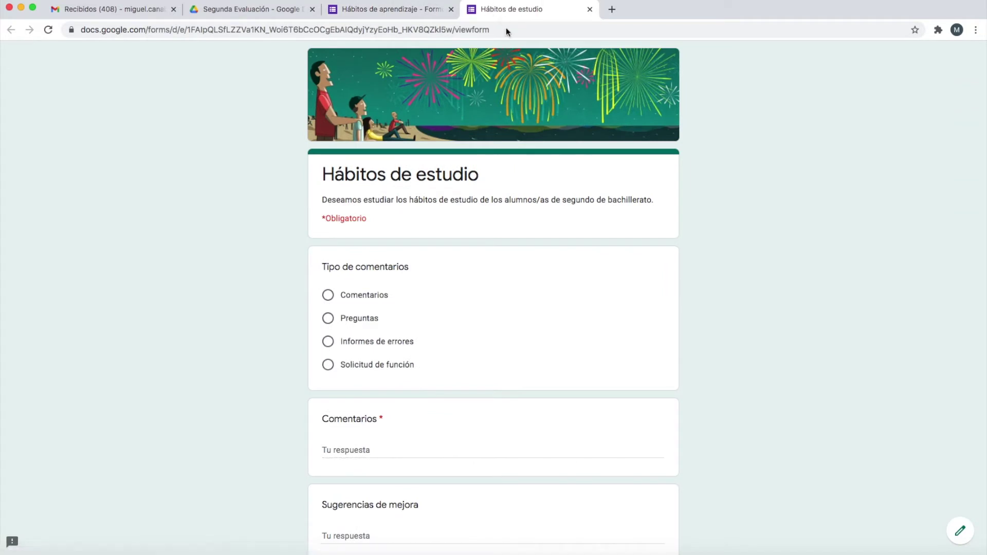
key("ctrl+shift+Tab")
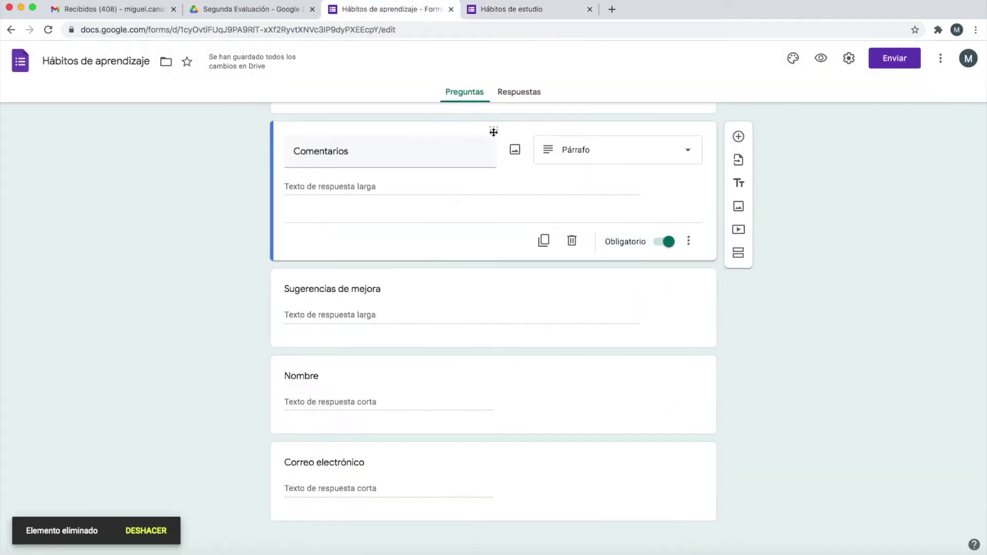
left_click(571, 240)
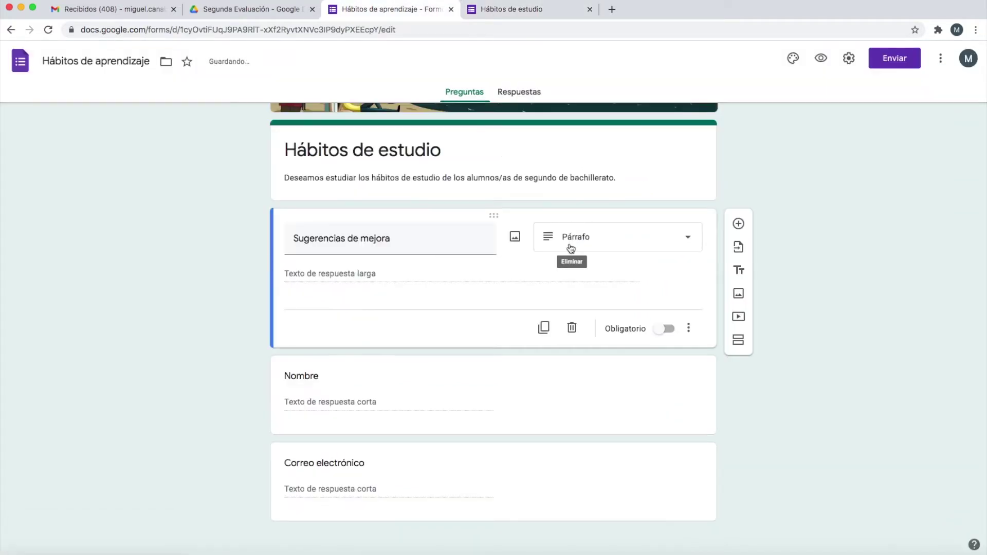
left_click(571, 328)
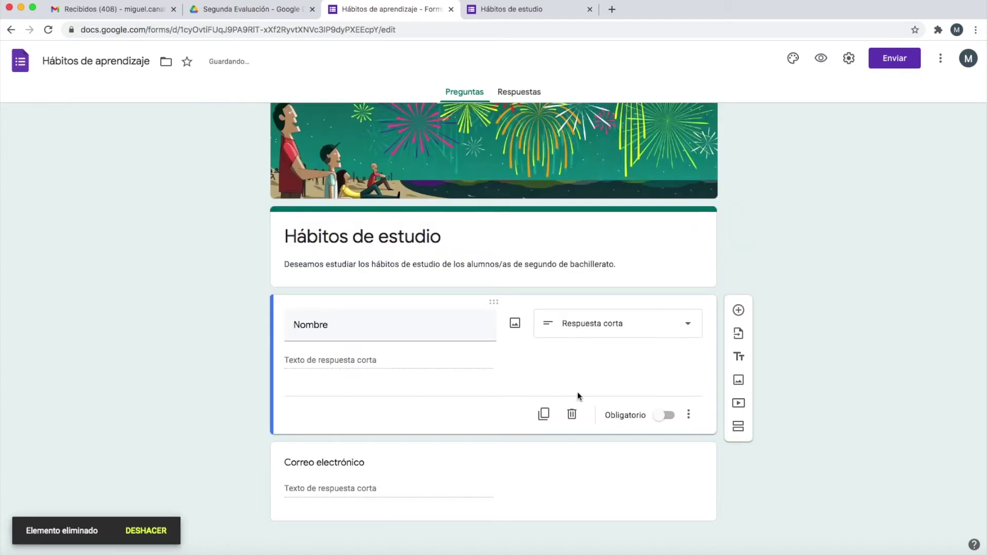
left_click(572, 415)
left_click(572, 472)
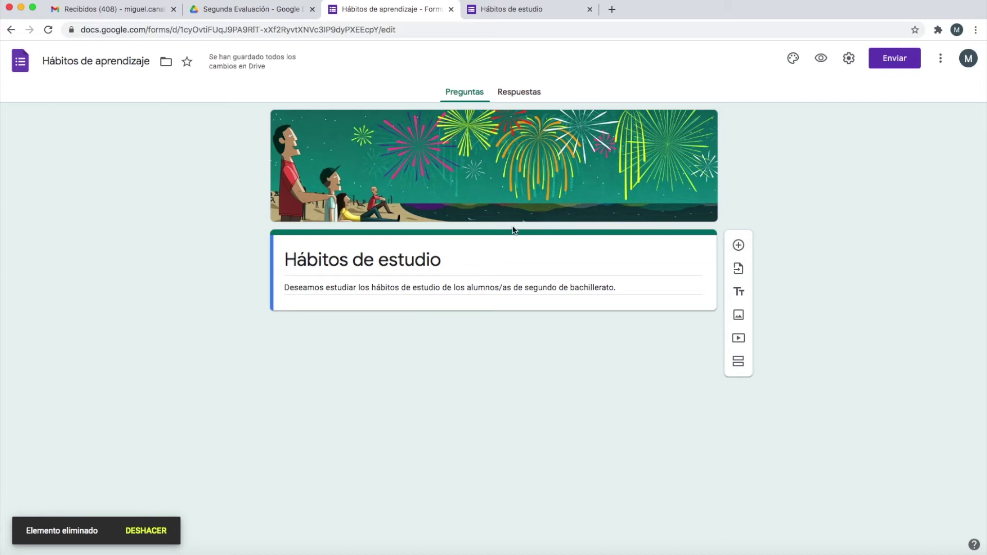
Step: Add a question of type Respuesta corta with the text "¿Qué área de conocimiento te gusta más?"
left_click(739, 246)
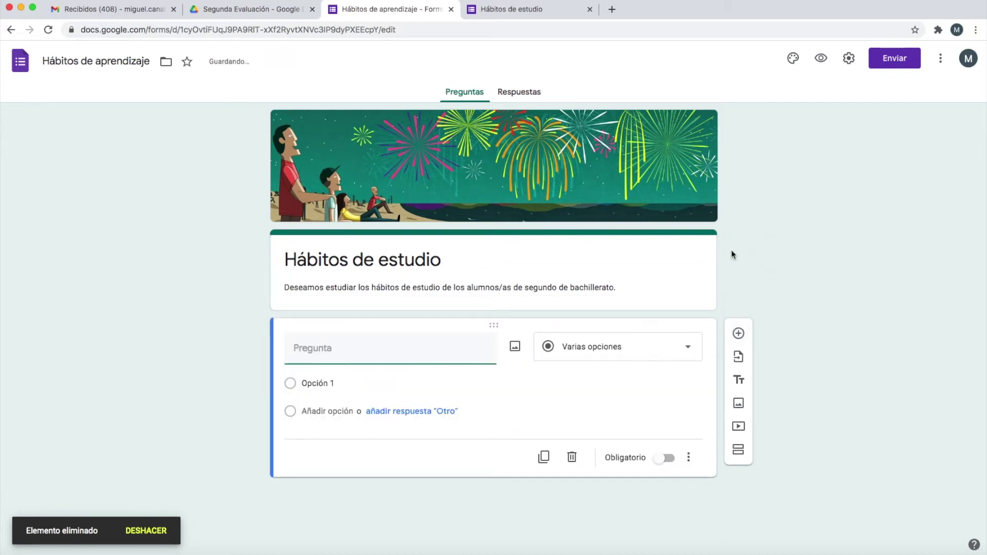
left_click(609, 353)
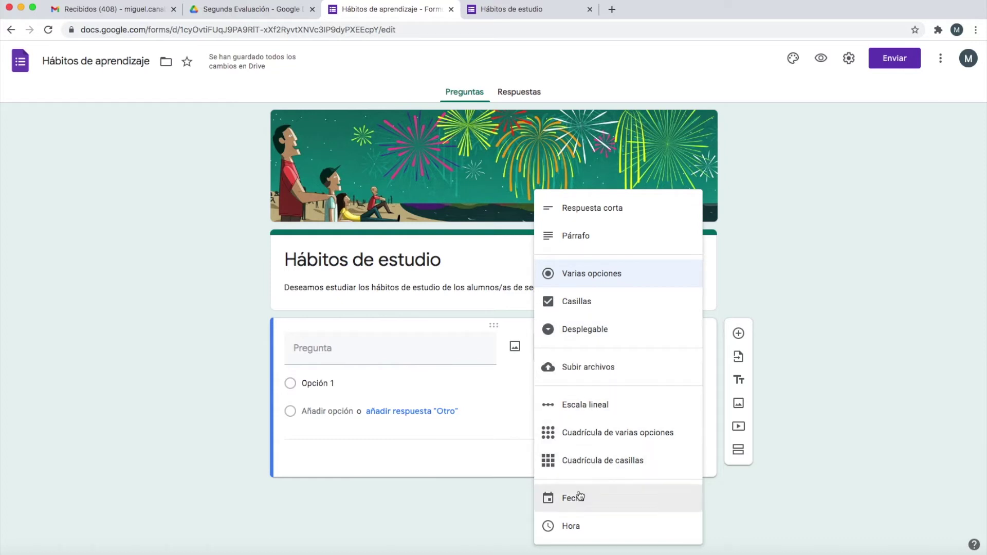
left_click(802, 308)
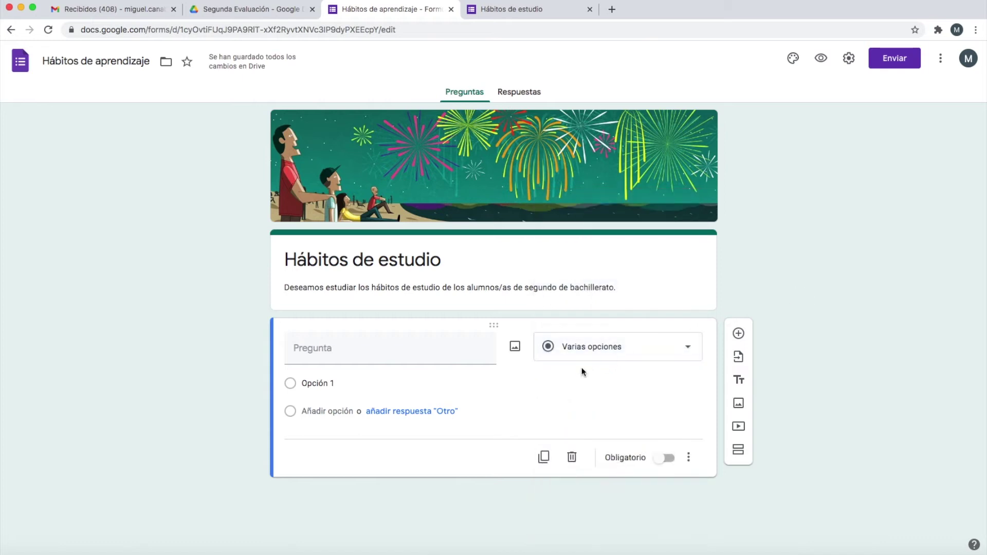
left_click(587, 352)
left_click(579, 210)
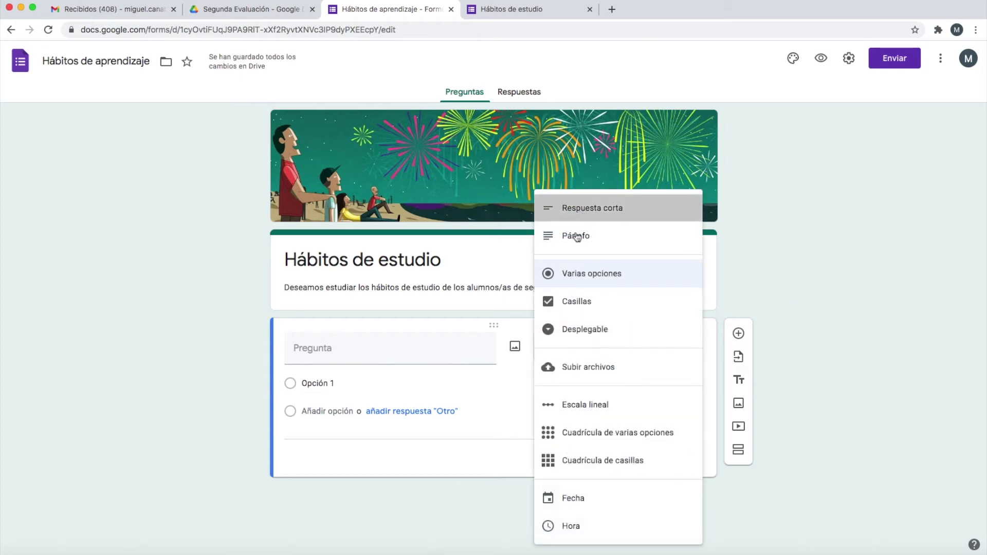
left_click(325, 350)
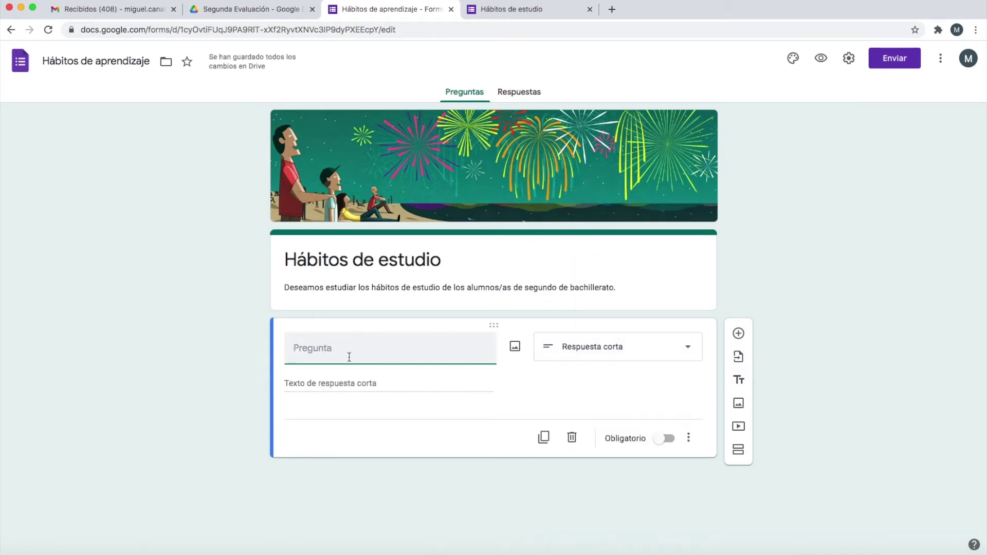
type("¿Qué área de conocimiento te gusta más?")
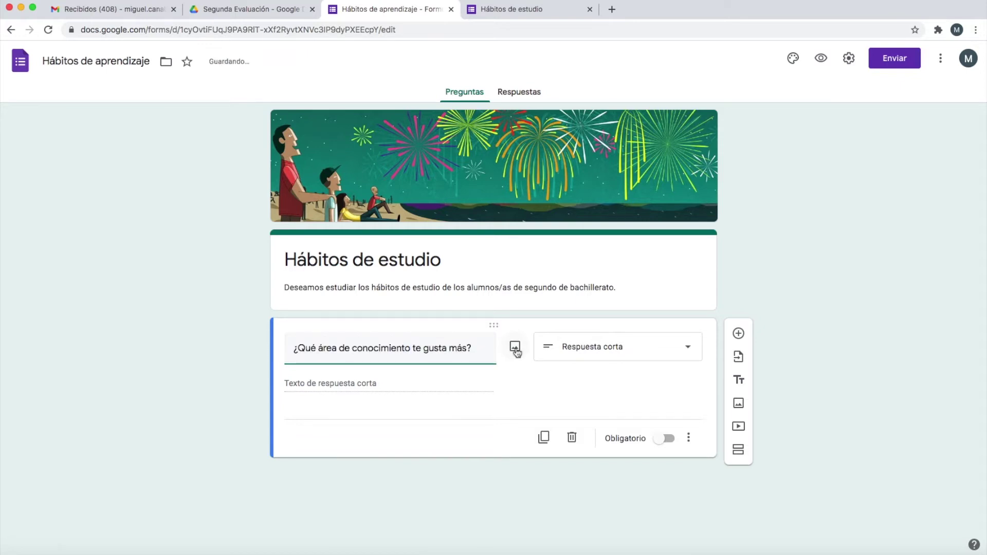
Step: Look at the image sources available for the question and close the image dialog without inserting anything
left_click(515, 348)
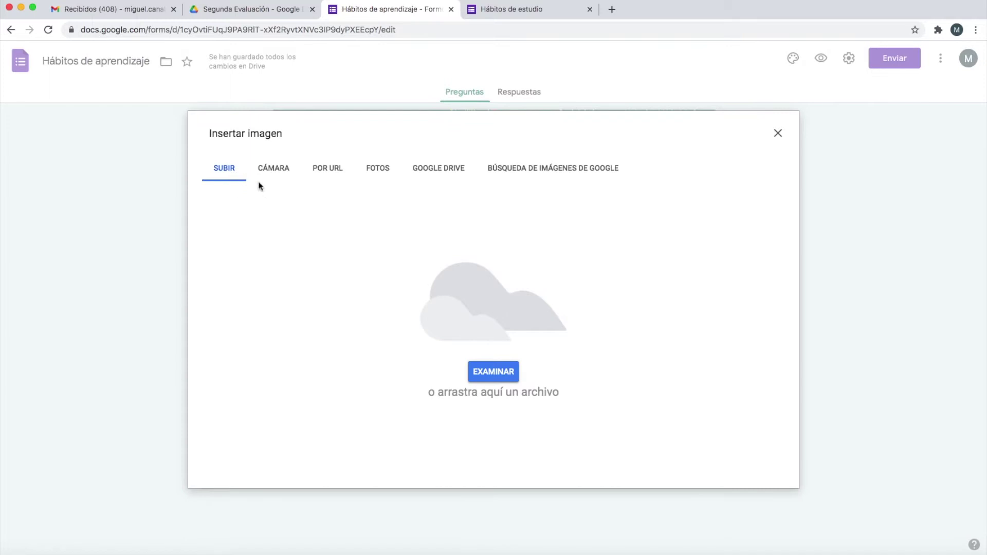
left_click(777, 133)
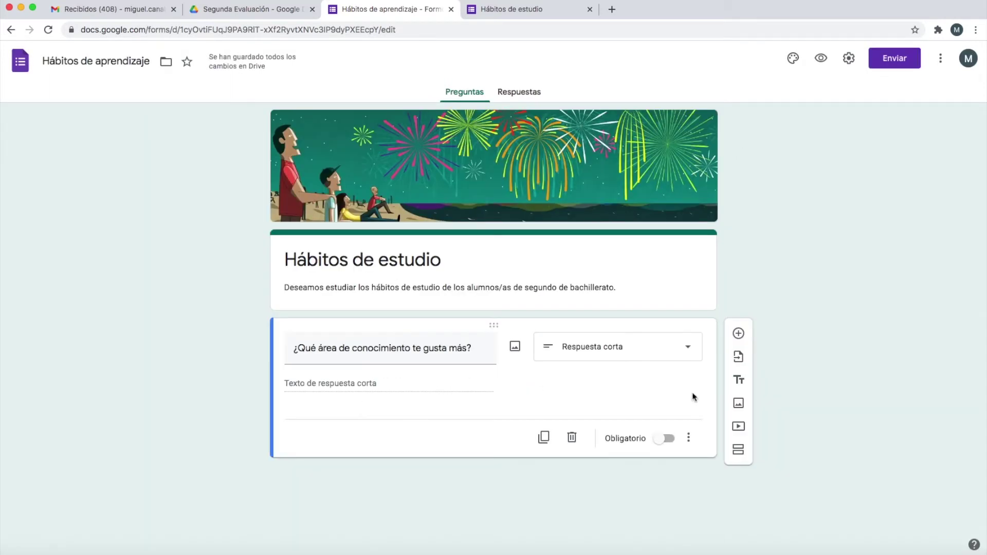
Step: Make the knowledge-area question required and check it in the reloaded preview of the form
left_click(671, 445)
left_click(507, 9)
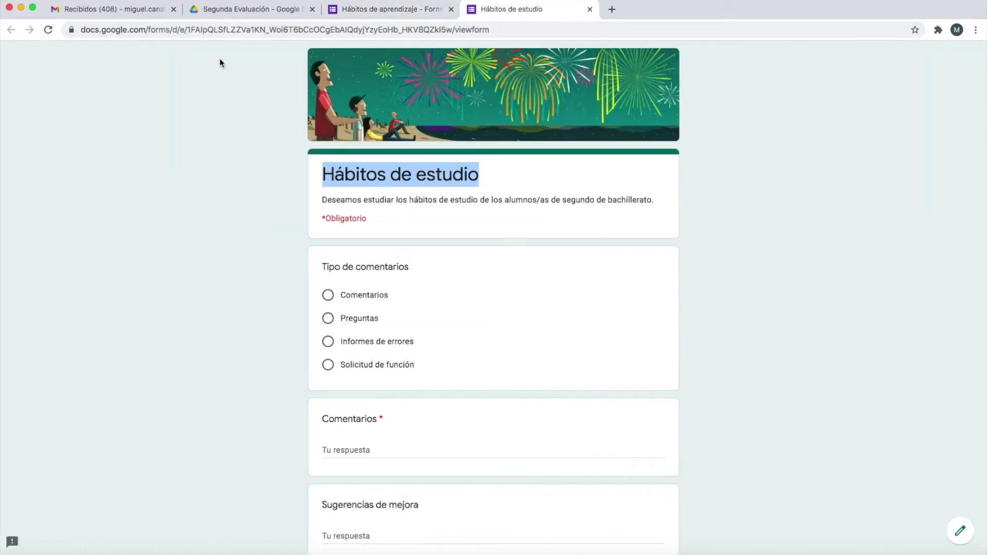
left_click(48, 30)
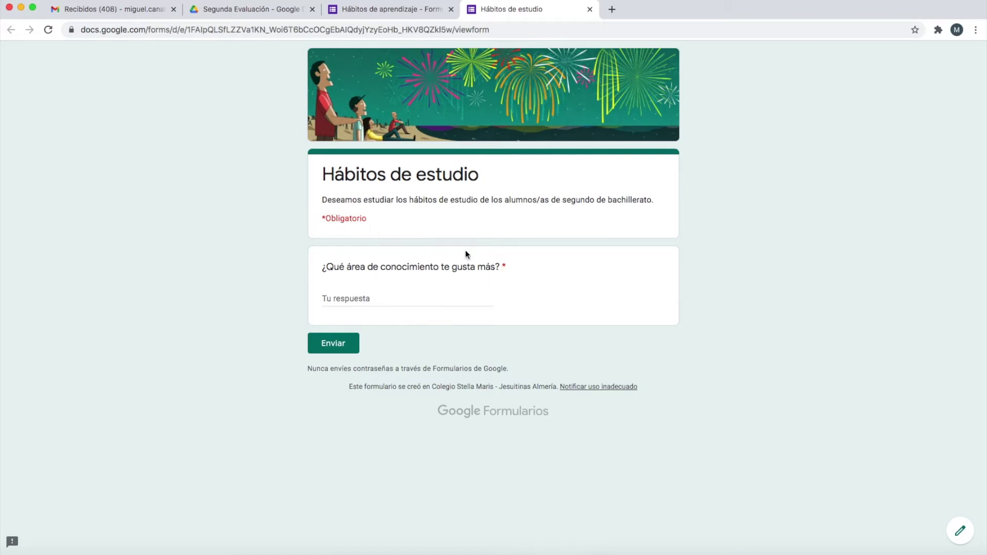
left_click(375, 9)
Step: Make the knowledge-area question optional again and reload the preview to check the change
left_click(663, 441)
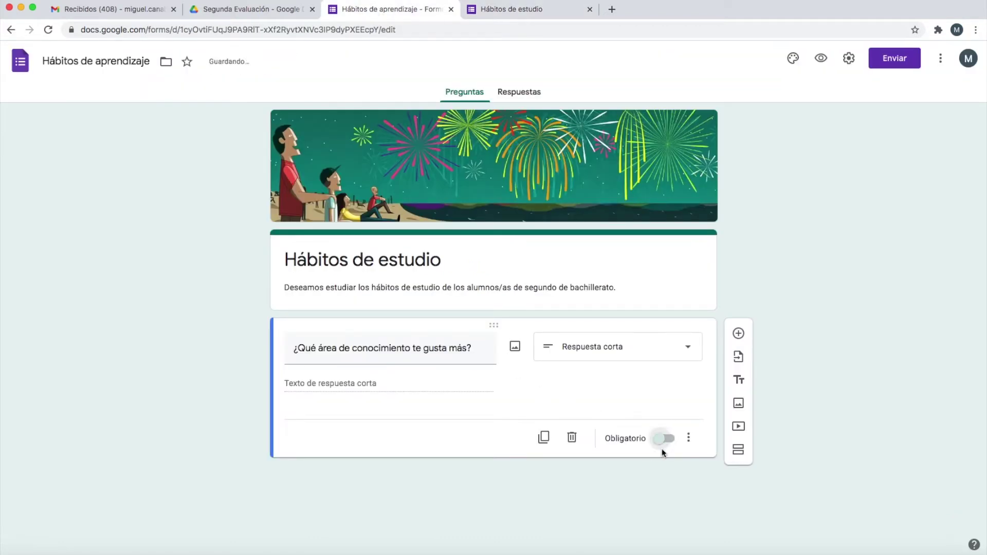
left_click(507, 10)
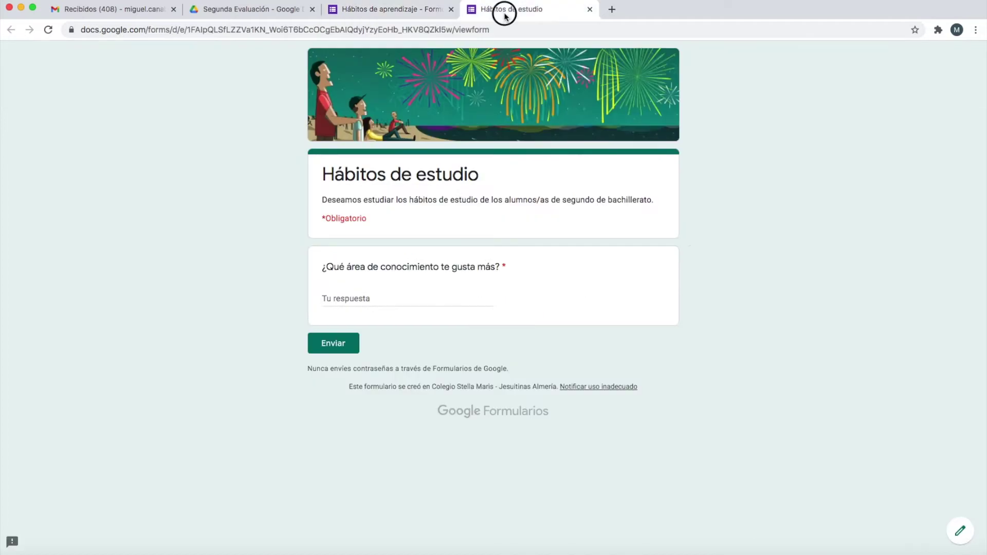
left_click(48, 29)
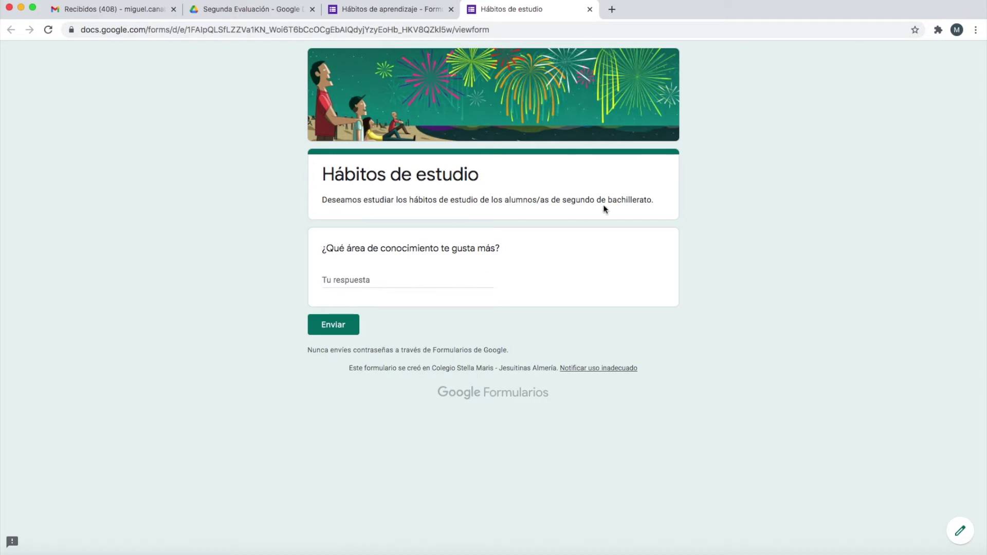
left_click(362, 9)
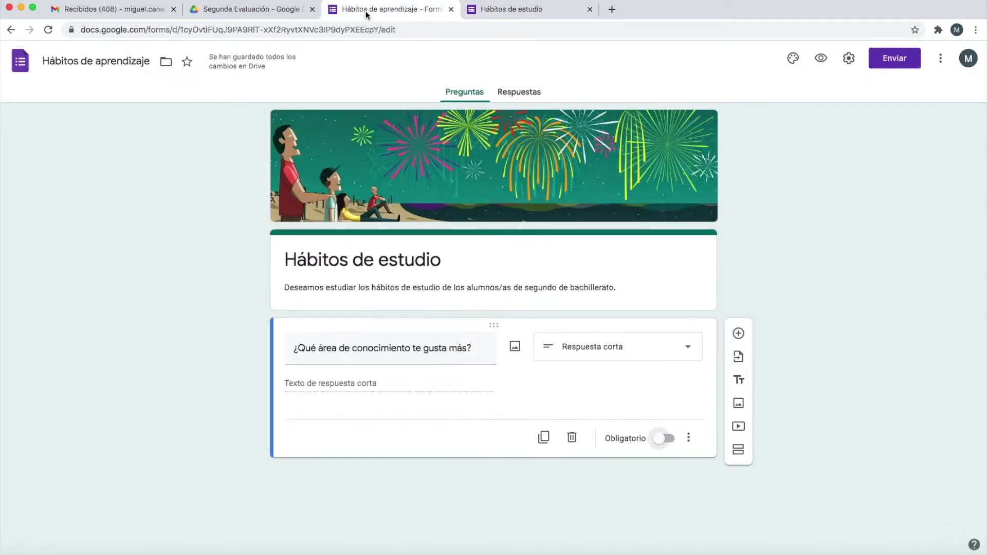
Step: Test the short-answer field in the preview with the sample answer "xcvbbvxcvbxcvb" and return to the editor
left_click(501, 9)
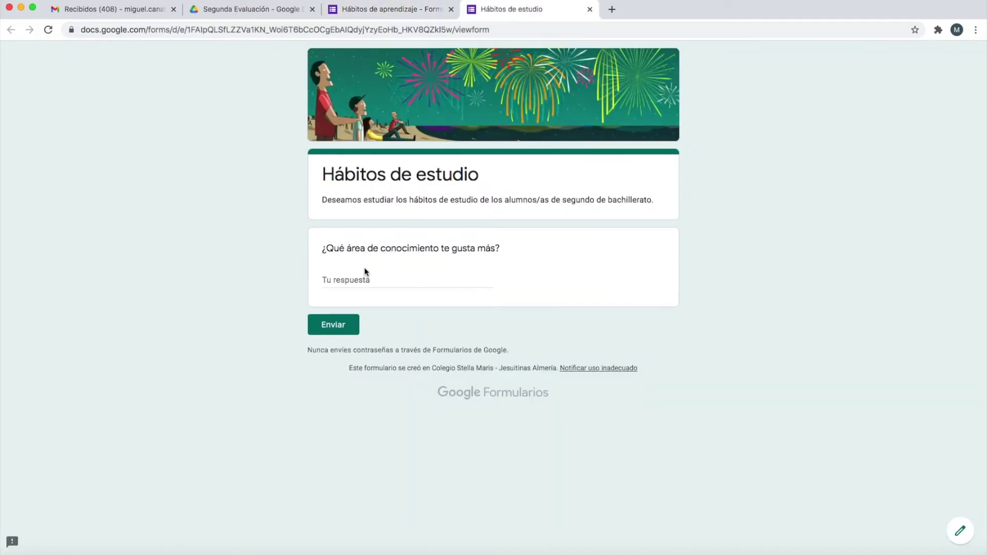
left_click(362, 280)
type("xcvbbvxcvbxcvb")
left_click(390, 14)
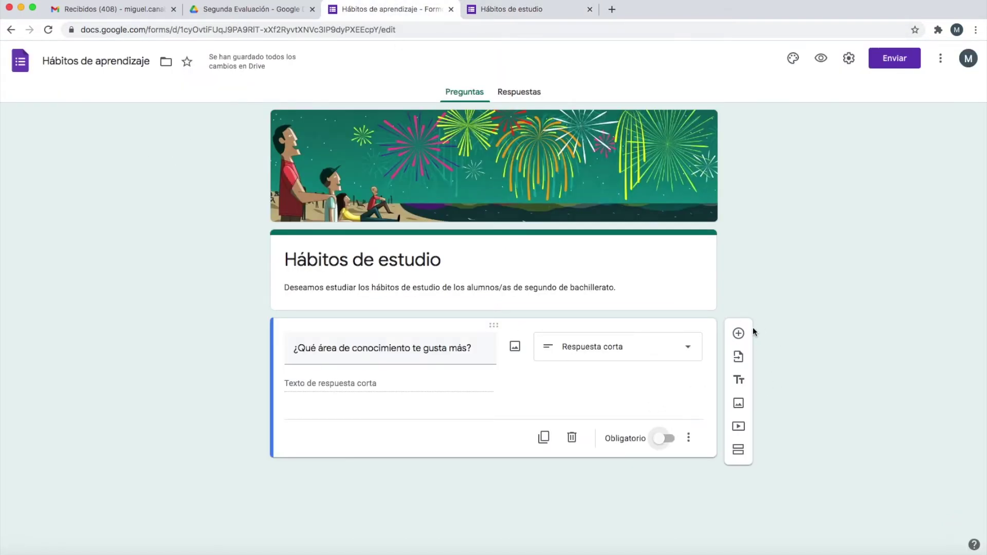
Step: Add a question of type Párrafo with the text "Explica el porqué de tu elección anterior"
left_click(738, 333)
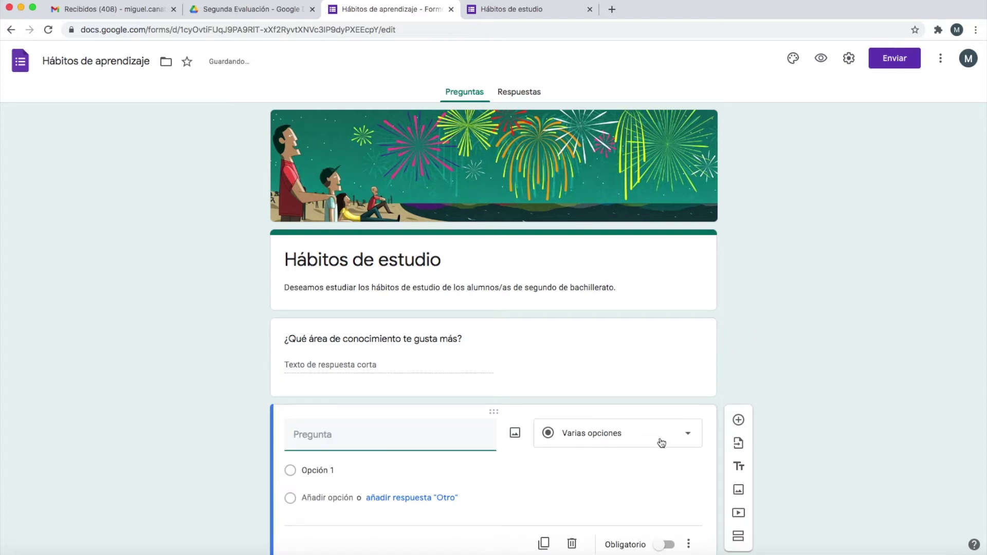
left_click(630, 440)
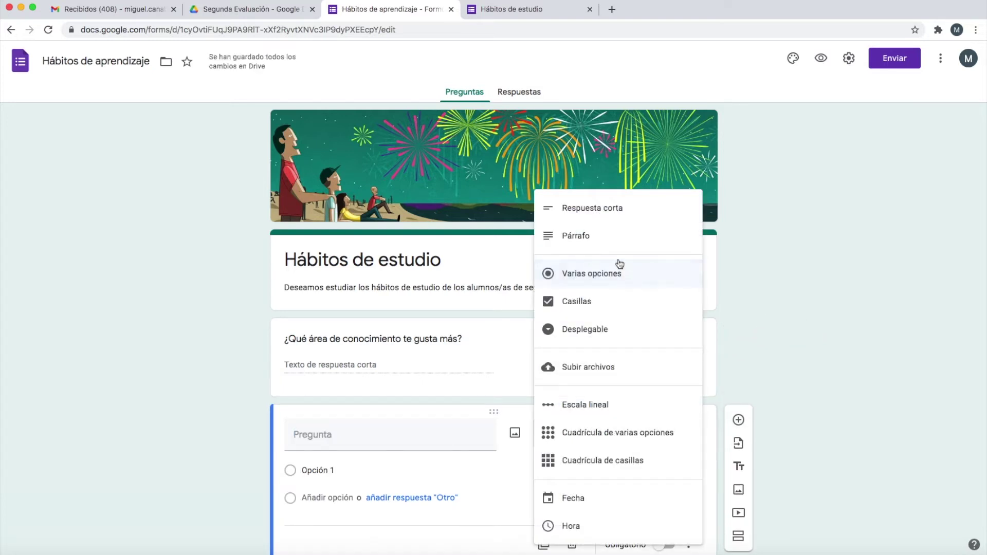
left_click(598, 245)
left_click(368, 437)
type("Exprica")
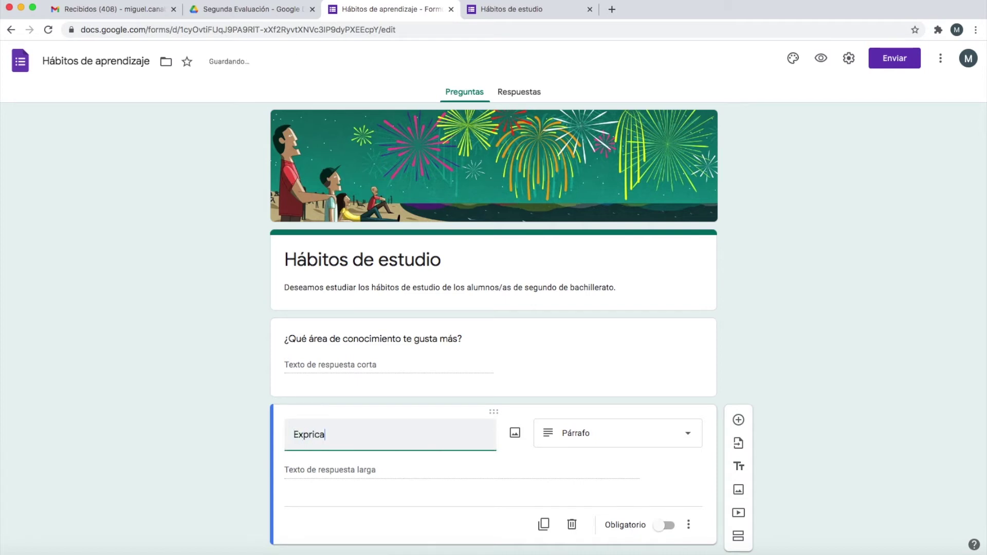
key("BackSpace")
key("BackSpace")
key("BackSpace")
key("BackSpace")
type("lica el porqué de tu elección ant")
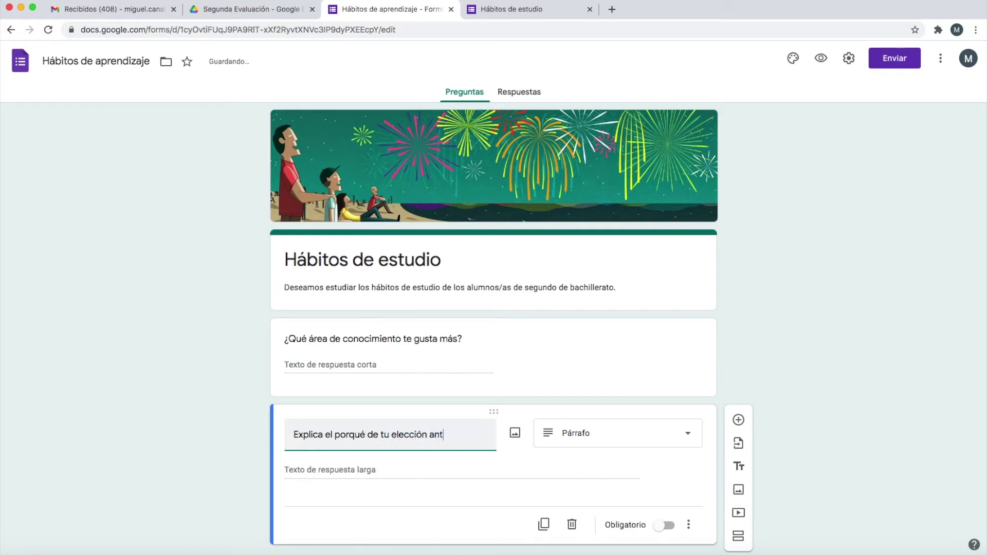
type("erior")
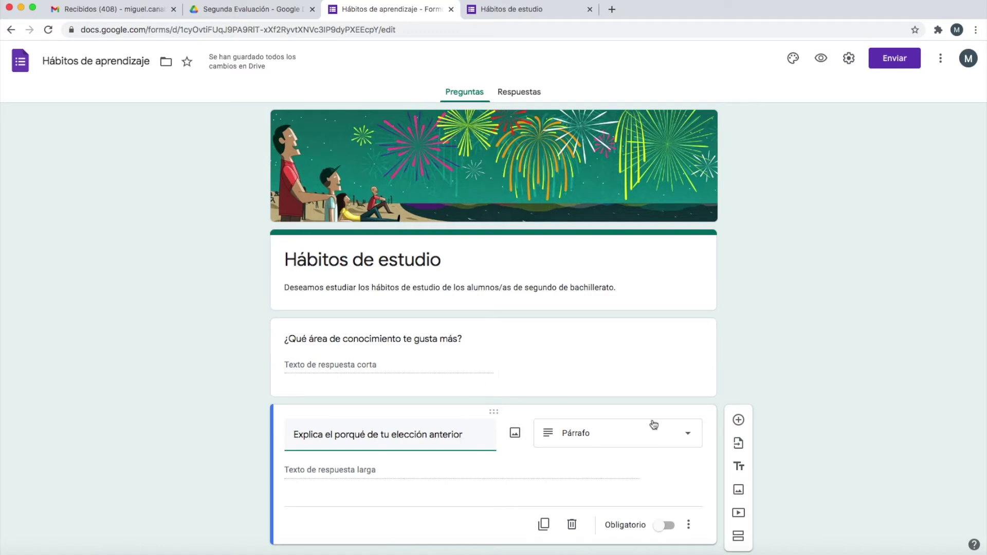
left_click(671, 464)
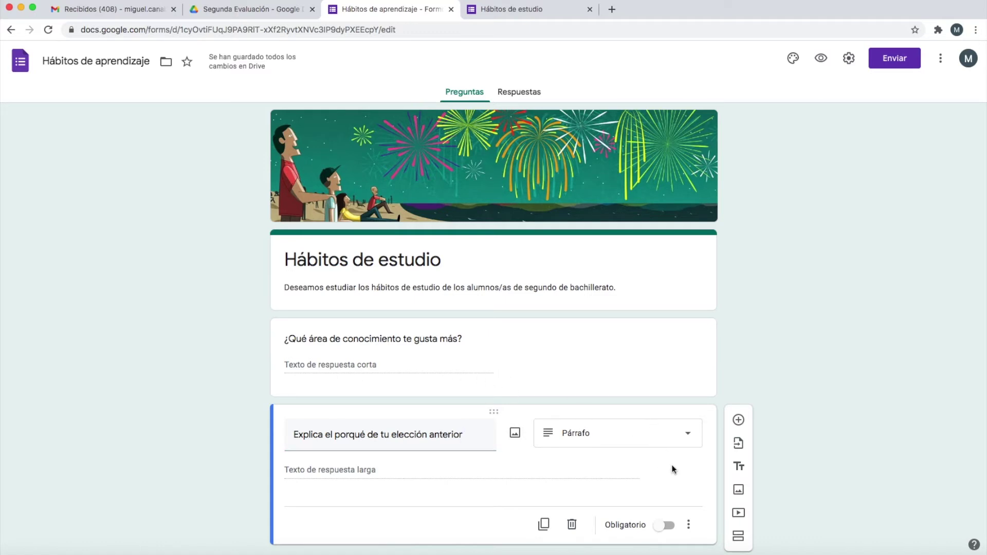
Step: Reload the preview, test the long-answer field with several lines of random text, and return to the editor
scroll(787, 434, "down", 1)
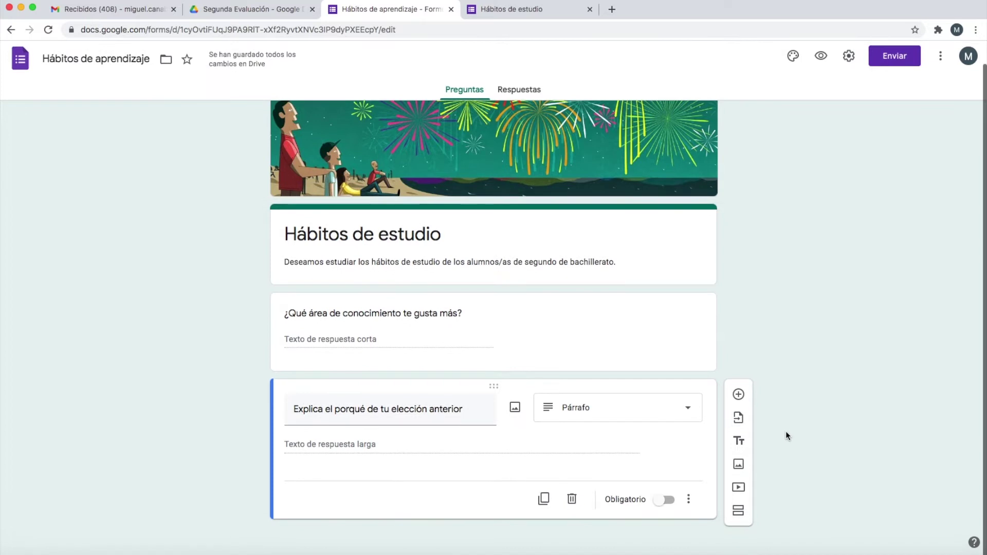
left_click(465, 12)
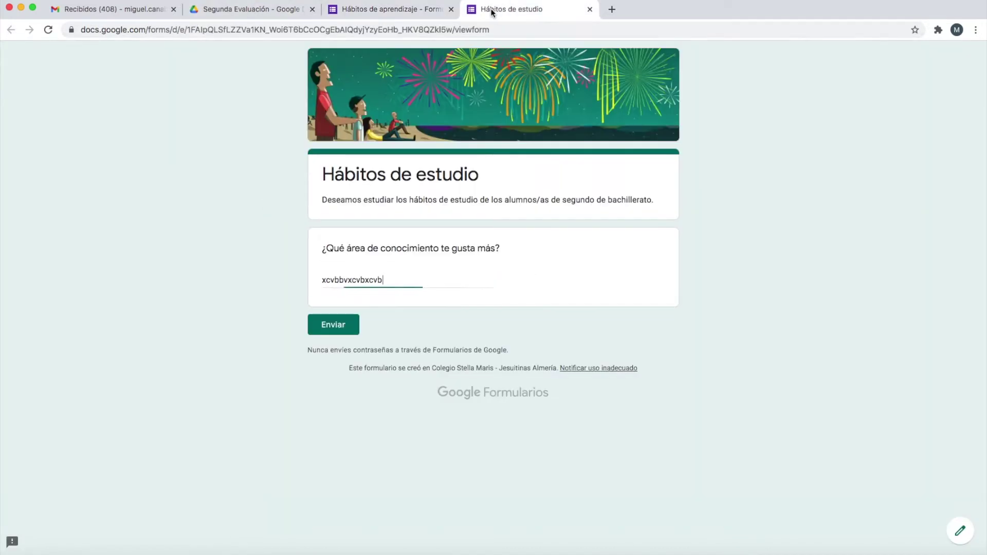
left_click(48, 29)
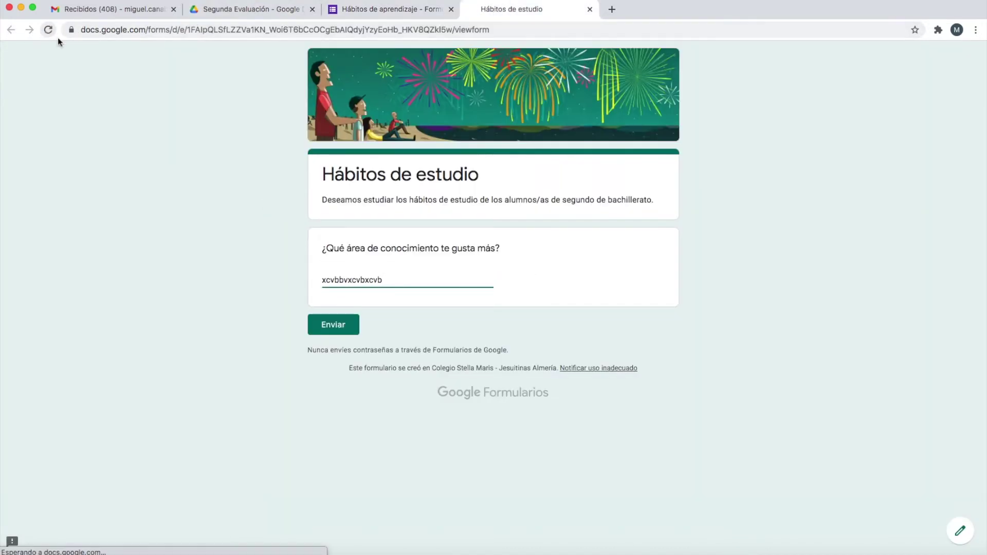
left_click(569, 187)
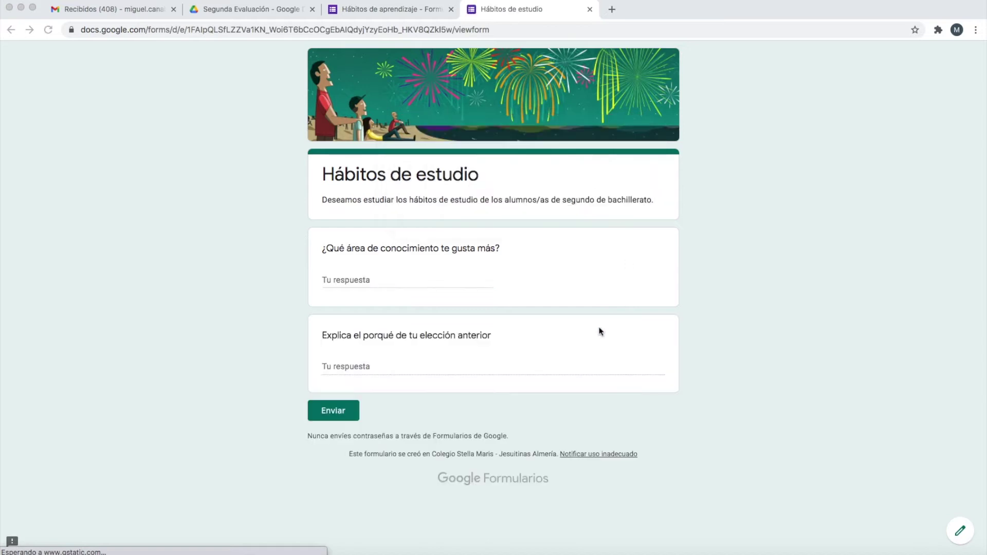
left_click(354, 368)
type("m ksjdhgfkjlahsd fjkh dfksad fjkhdskjfbjsd fklgshdfkhgasdflaghsd flkjhsdkl flkjdsh k sadfh djlkfhajdkhf l")
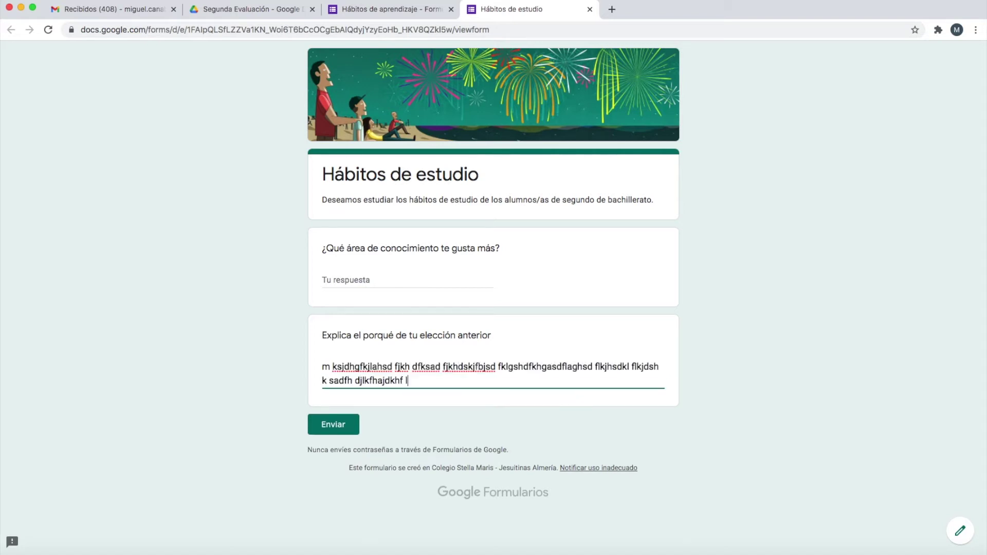
type("kjdhf jkdhfahdf klhdshf jhghjdg hgk")
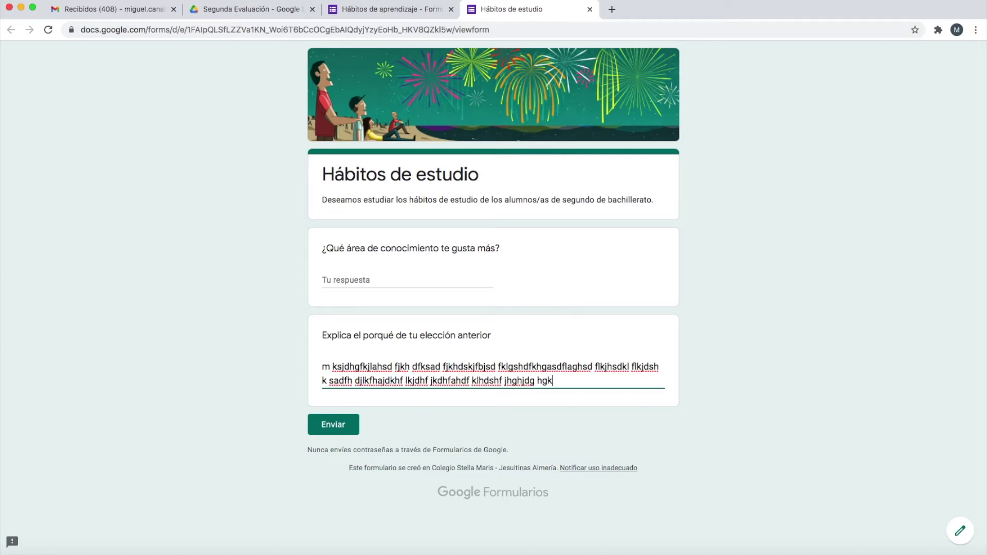
type("ahfghgahjfgajkhfglkhjkljh adfjh jkfhg lkahj")
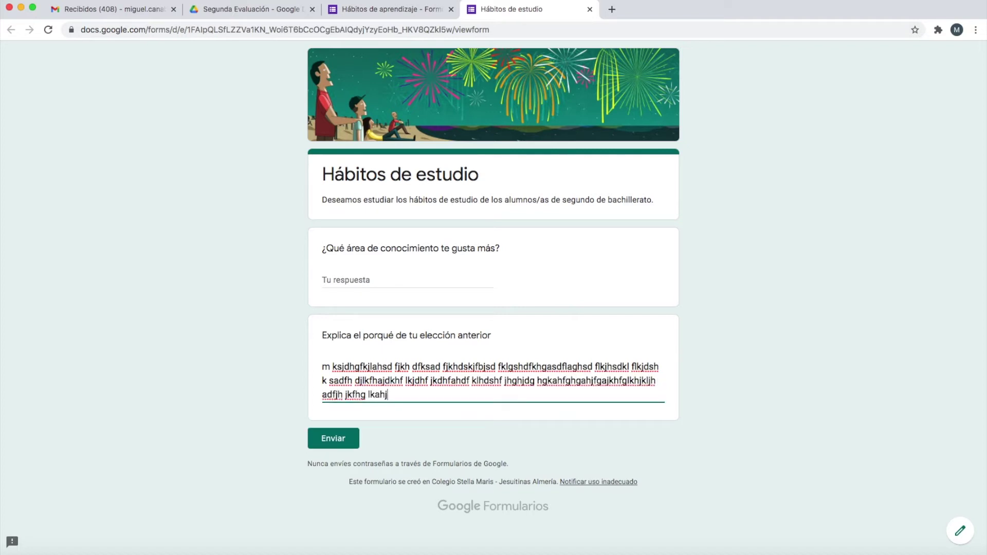
type("fgkajhfgkljahfg jhafg lkjh fg")
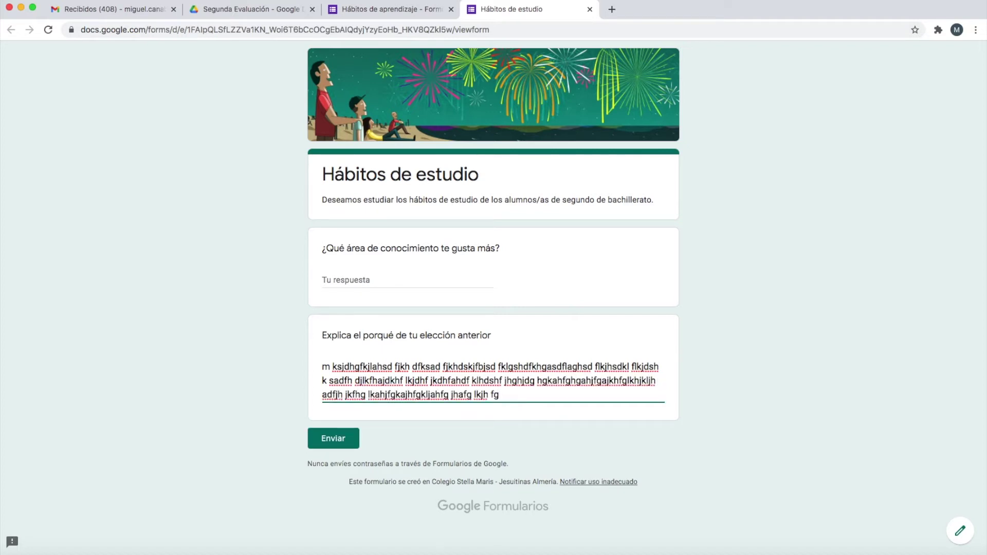
left_click(373, 10)
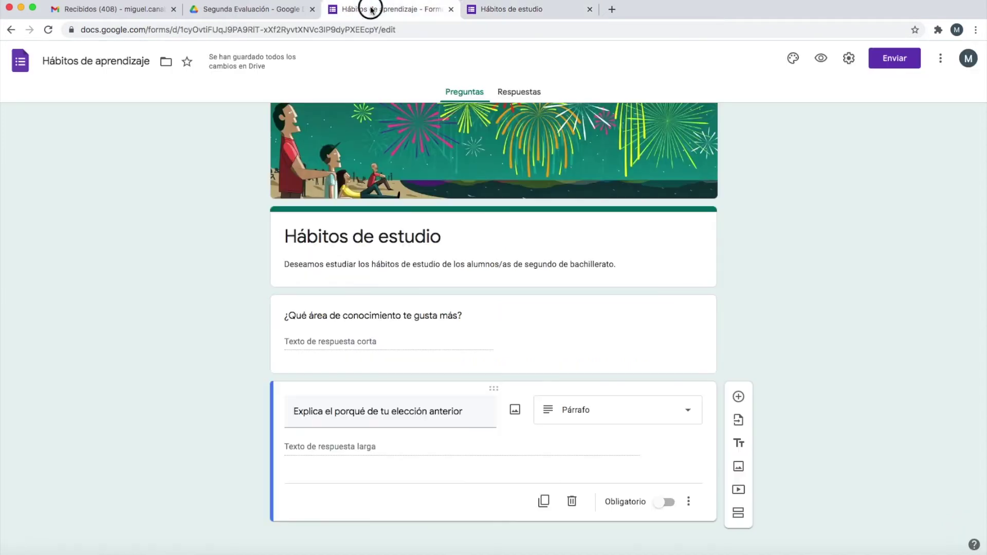
Step: Add a question of type Varias opciones with the text "¿Donde prefieres estudiar cuando términes el instituto?"
left_click(739, 397)
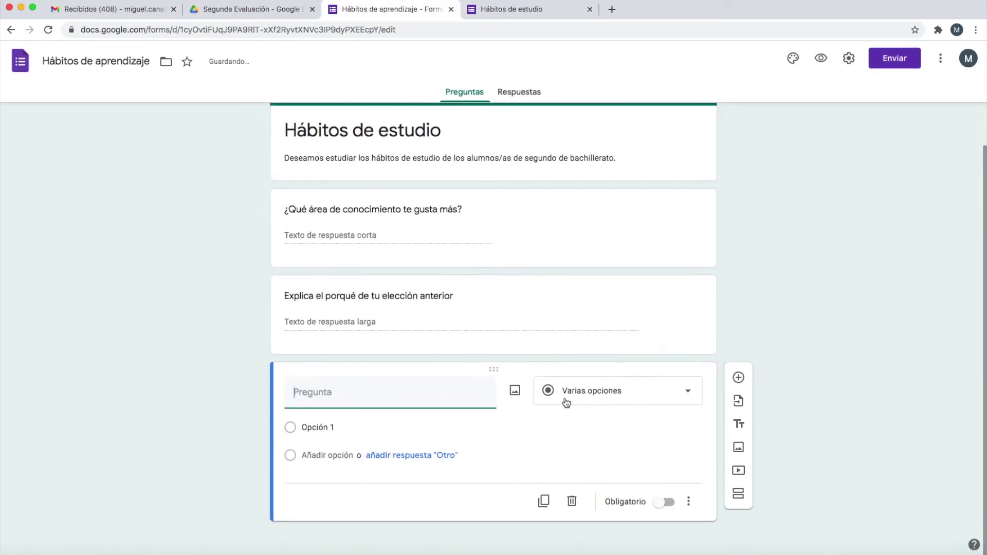
left_click(582, 393)
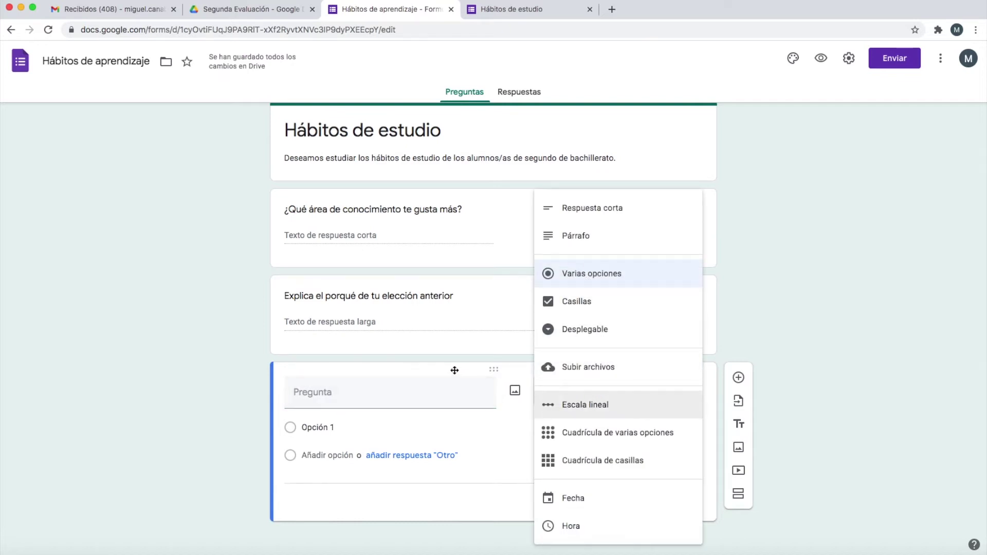
left_click(505, 457)
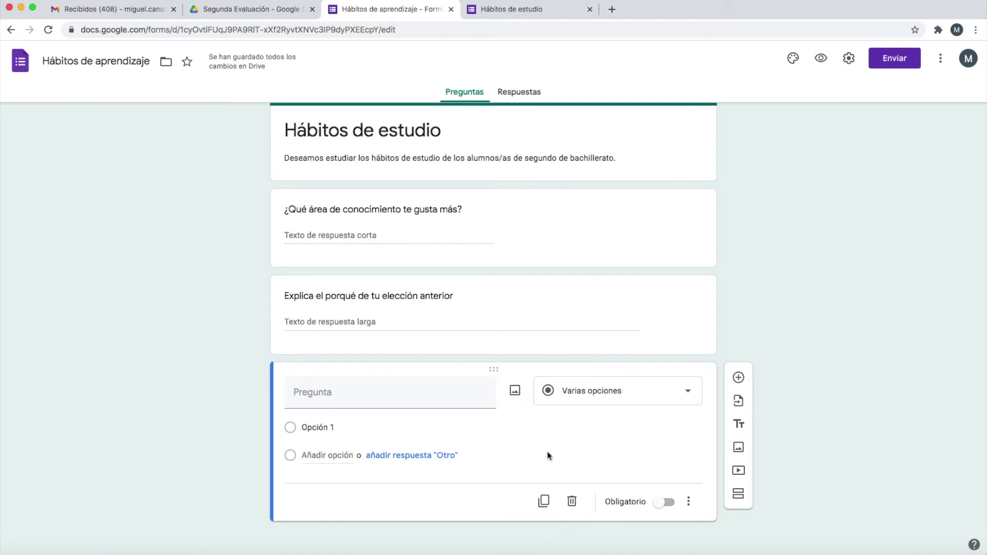
left_click(360, 406)
type("¿D")
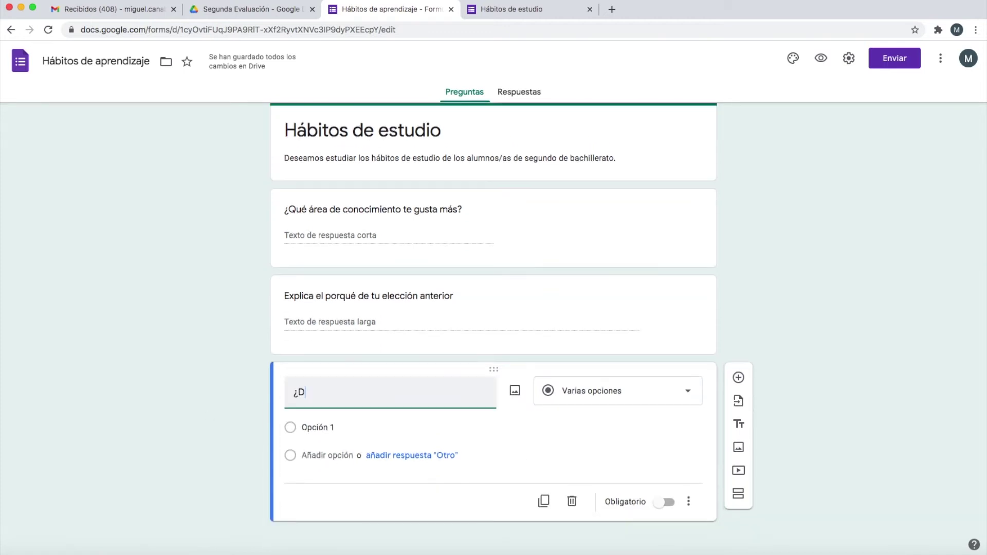
type("onde prefieres ")
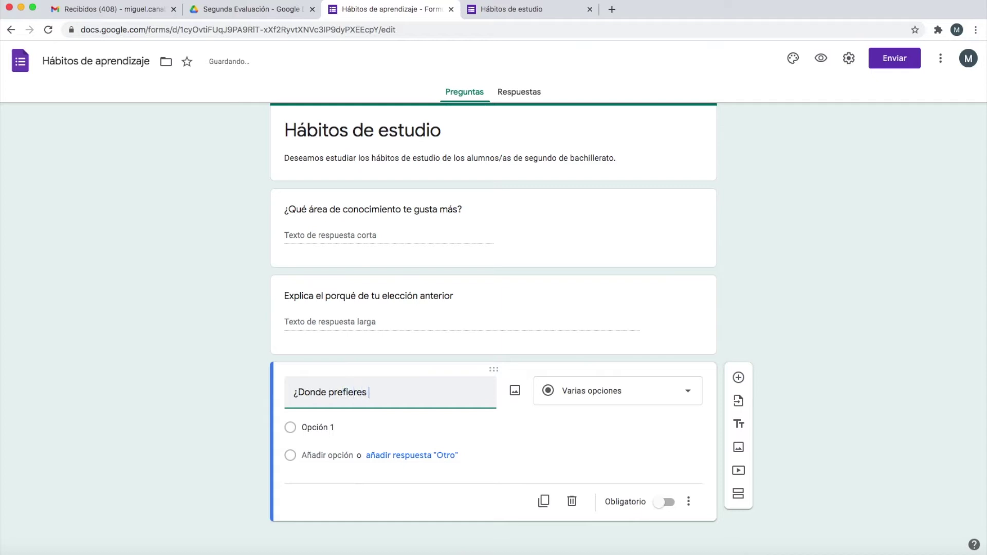
type("estudiar cuando t")
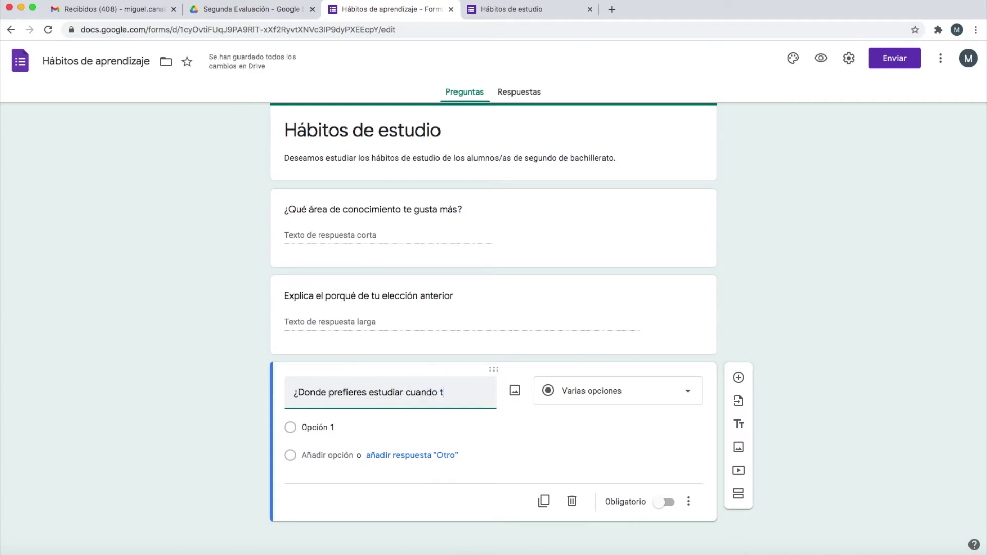
type("´ermi")
type("ns")
key("BackSpace")
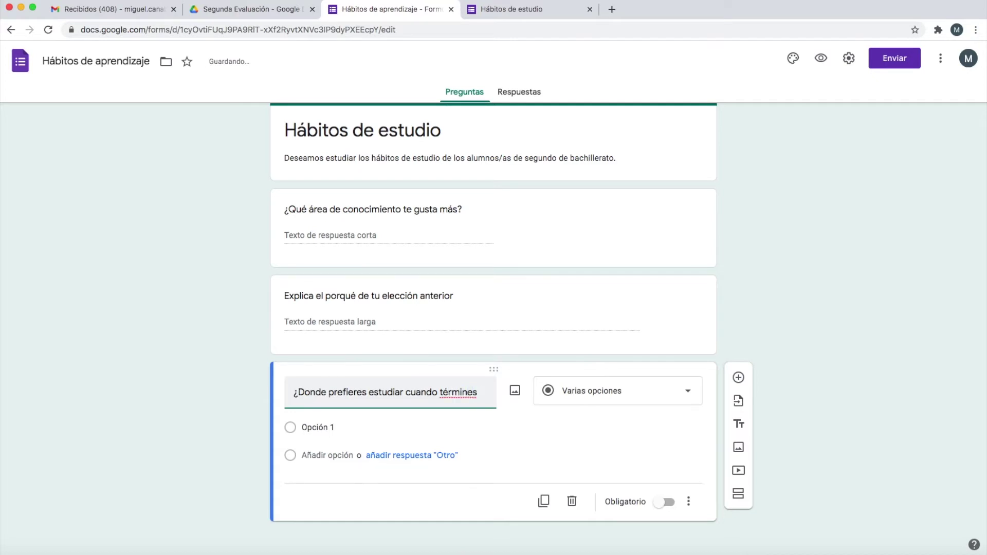
type("el in")
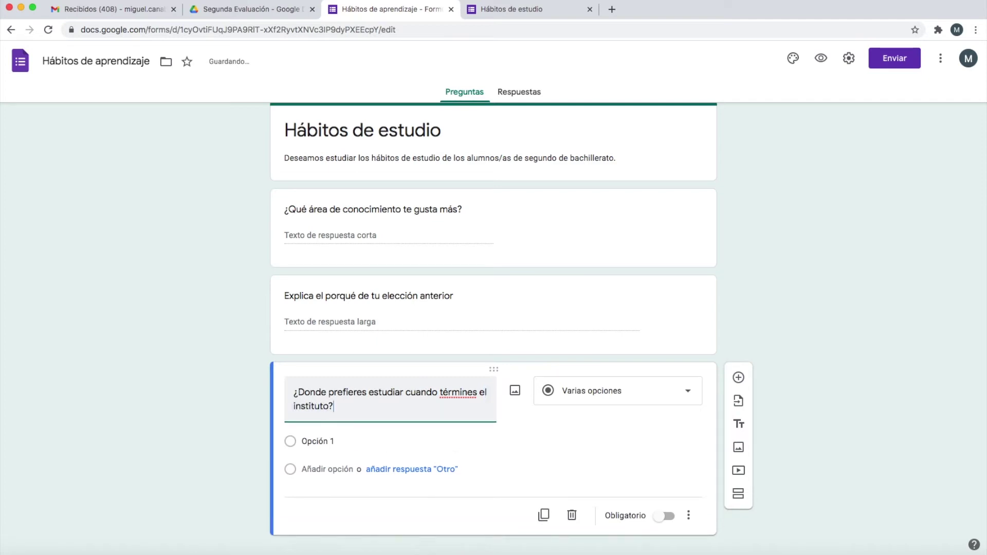
Step: Correct the accents in the new question so it uses "termines" and "Dónde"
right_click(461, 393)
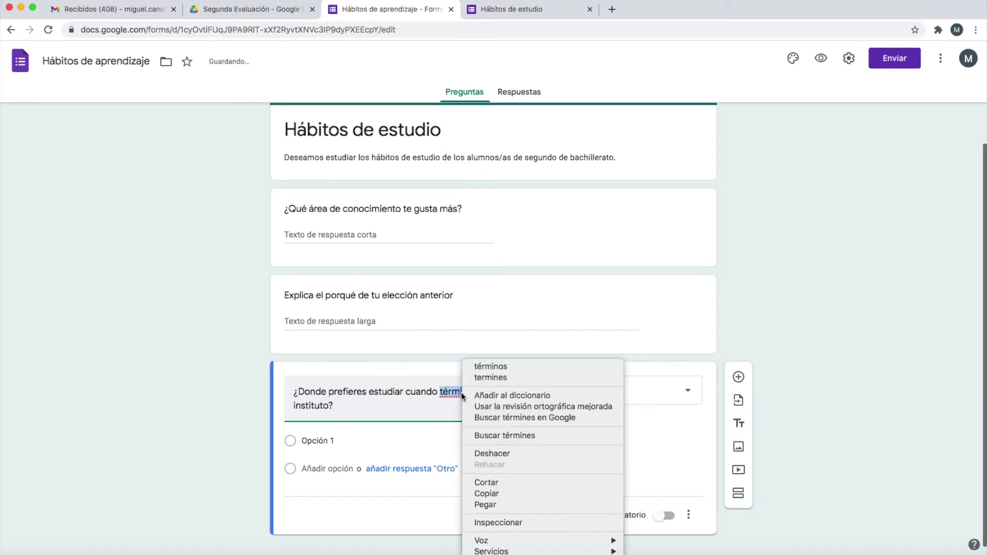
left_click(490, 378)
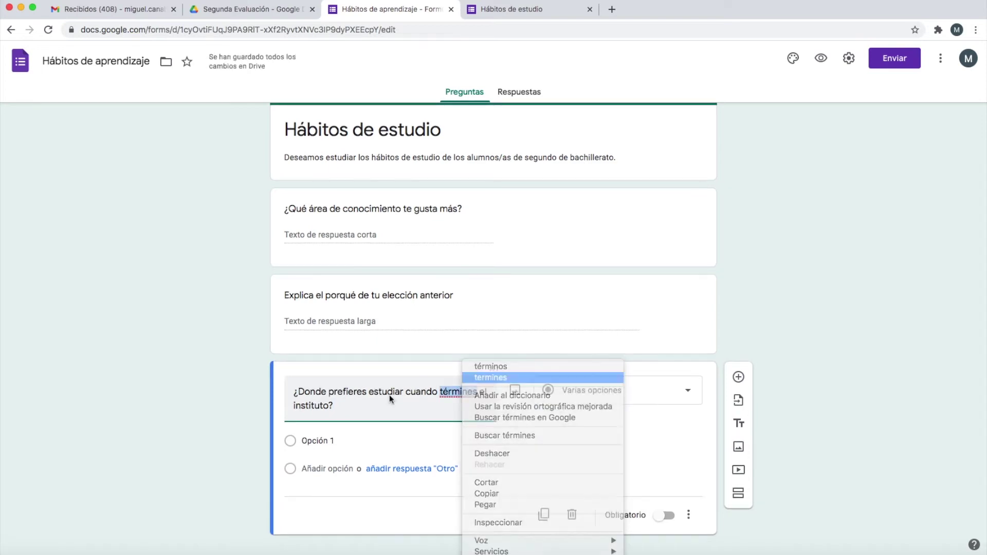
left_click(311, 394)
key("BackSpace")
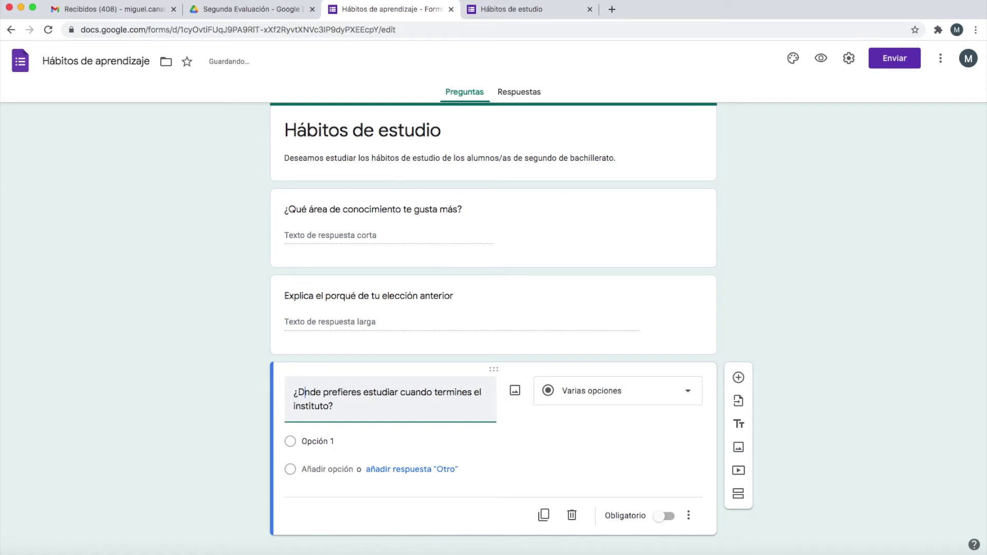
type("ó")
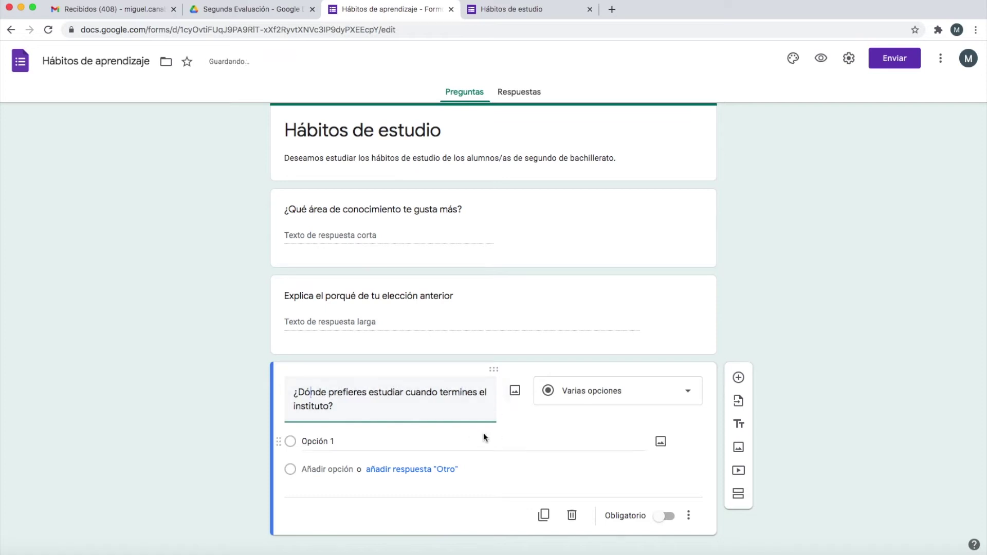
Step: Give the question about where to study the options "En mi ciudad", "En otra ciudad" and "En otro pais"
left_click(337, 440)
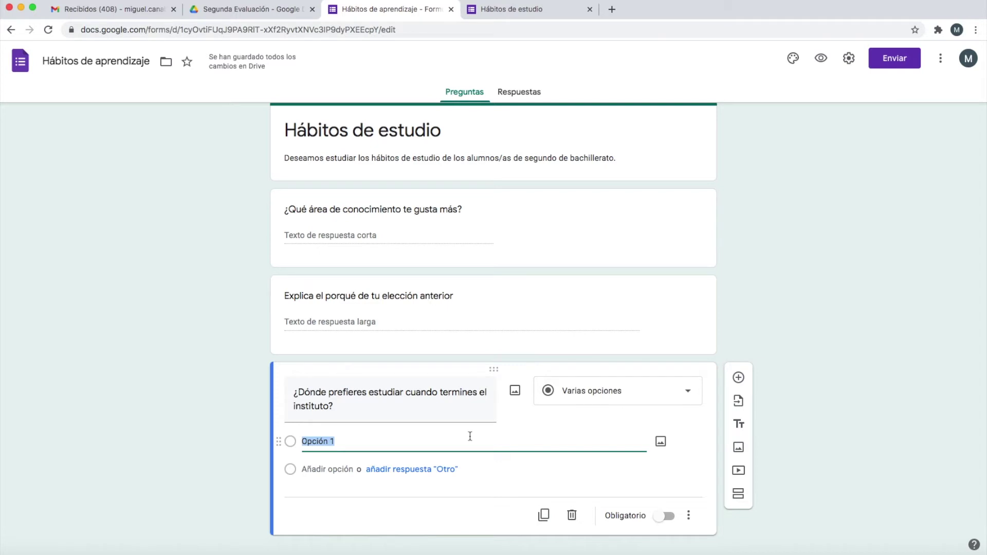
type("En mi ci")
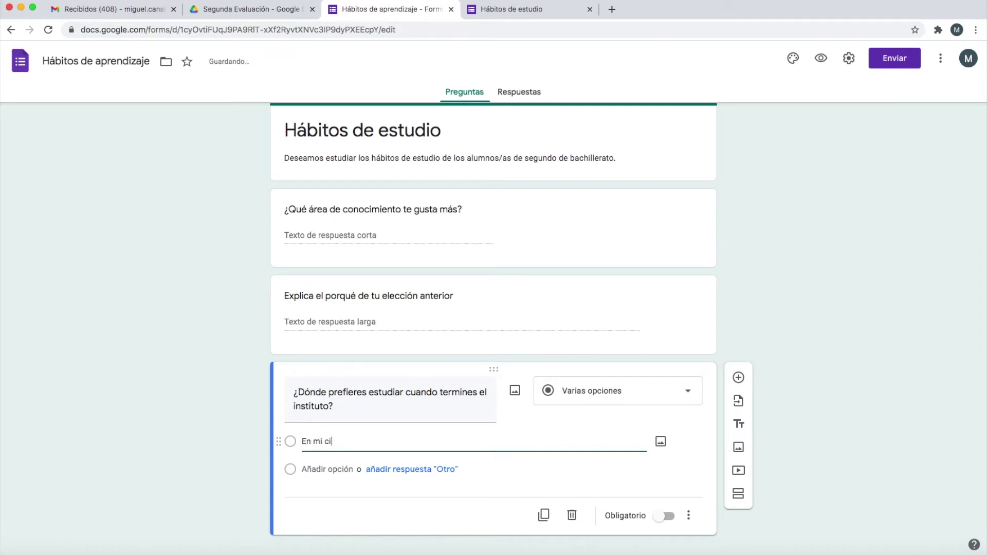
type("udad")
left_click(339, 470)
type("F")
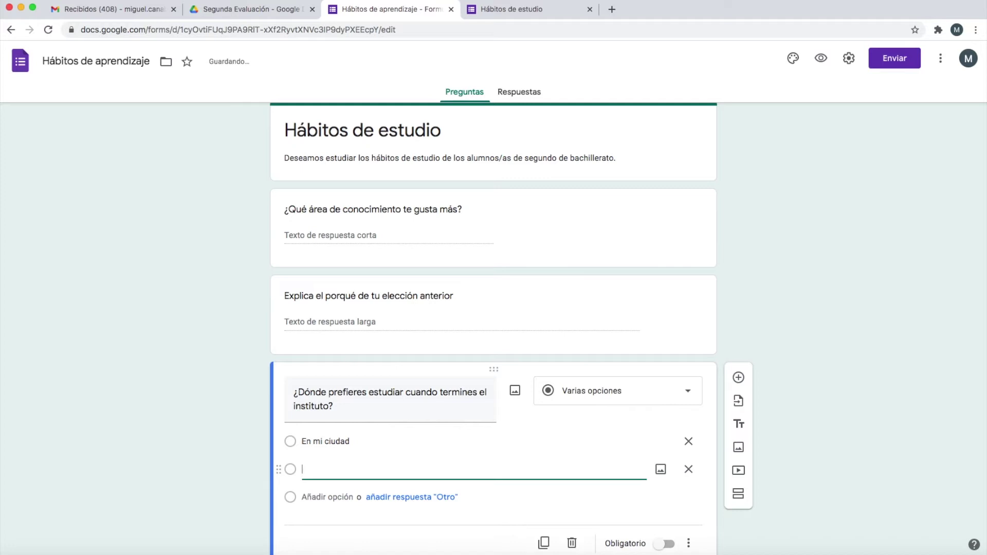
type("E")
type("n otra ciudad de mi a")
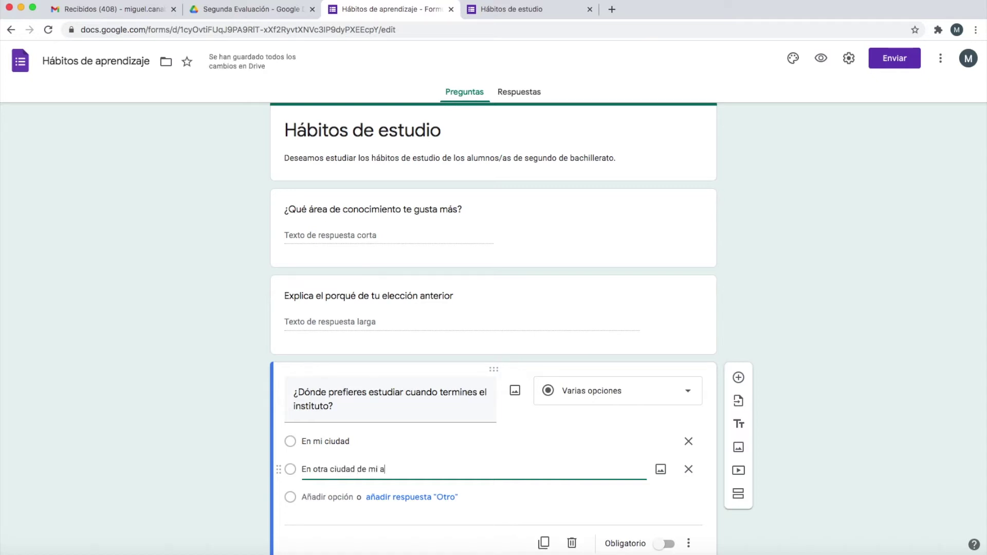
key("BackSpace")
key("BackSpace")
key("BackSpace")
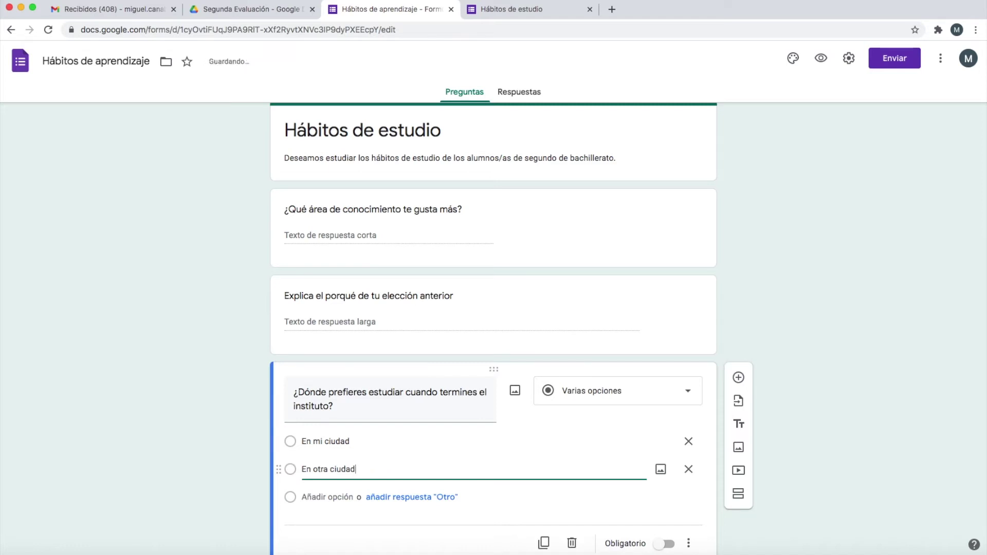
left_click(327, 497)
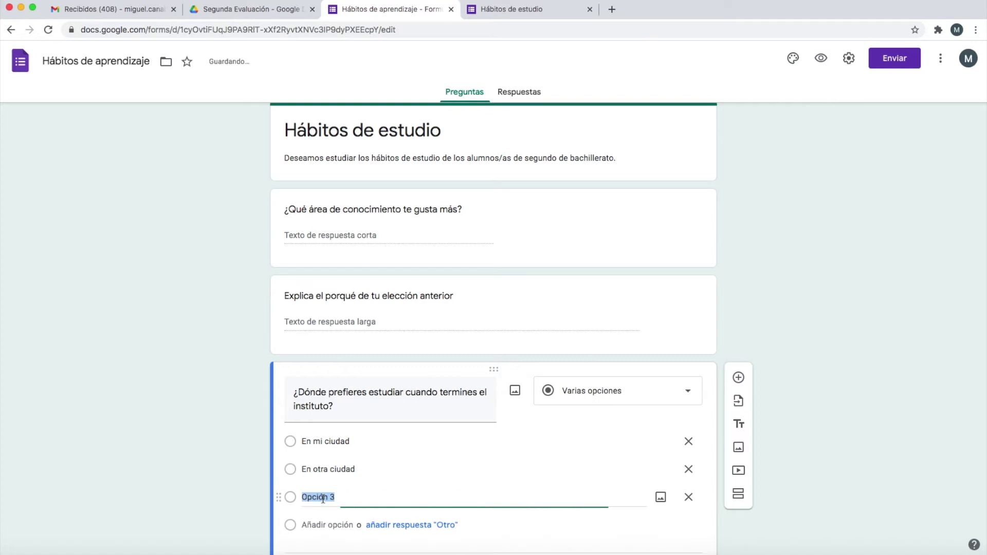
type("En o")
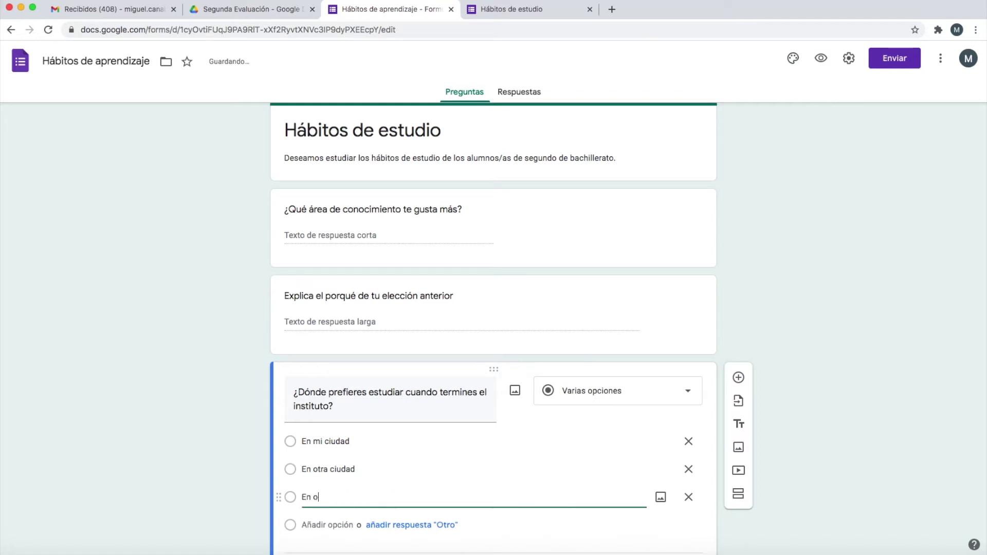
type("tro pais")
Step: Reload the preview, test the single-choice question by switching repeatedly among its three options, and return to the editor
left_click(502, 9)
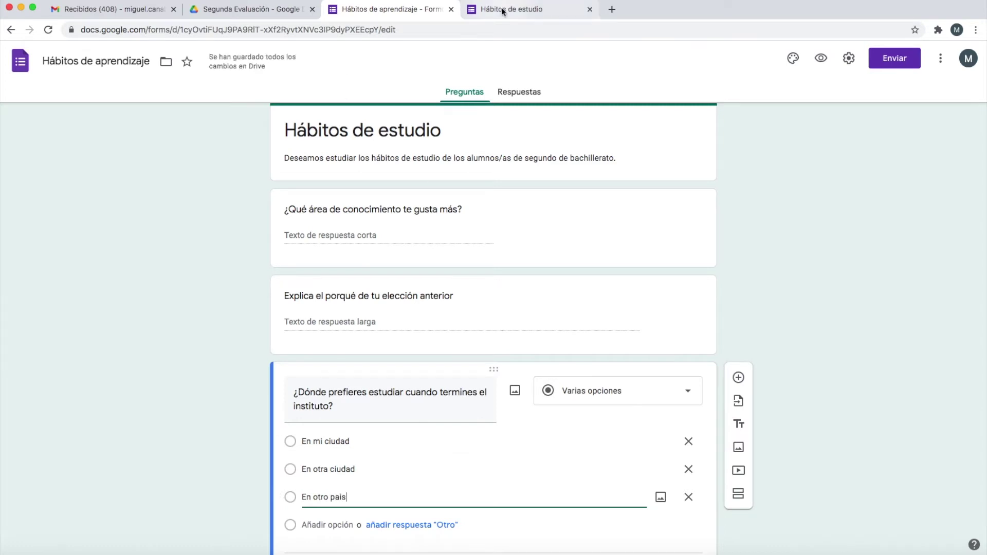
left_click(48, 30)
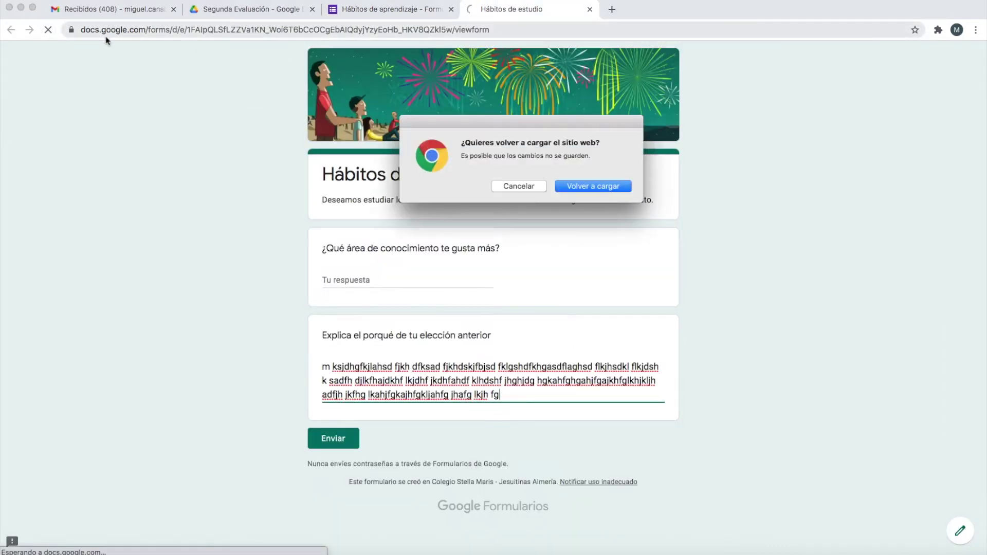
left_click(607, 188)
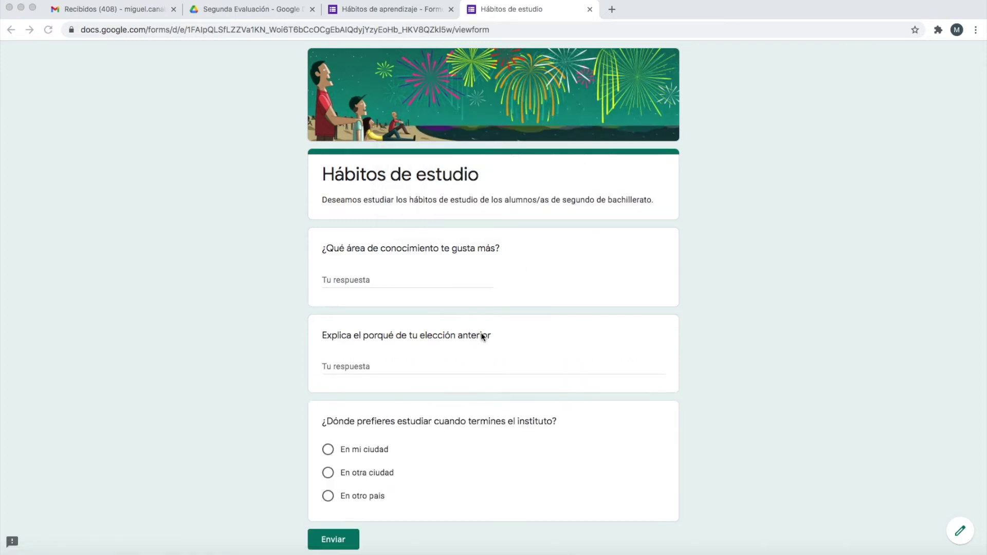
scroll(427, 390, "down", 3)
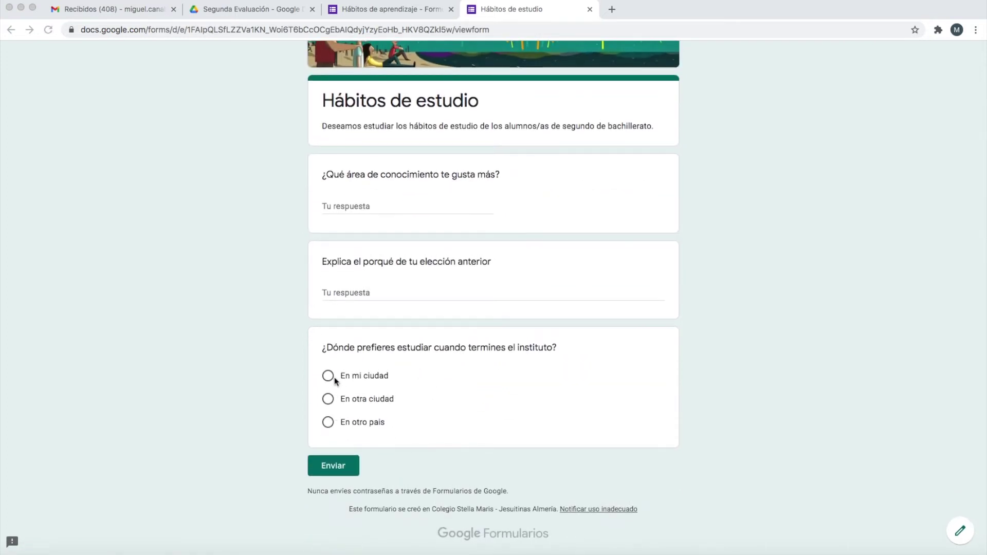
left_click(329, 383)
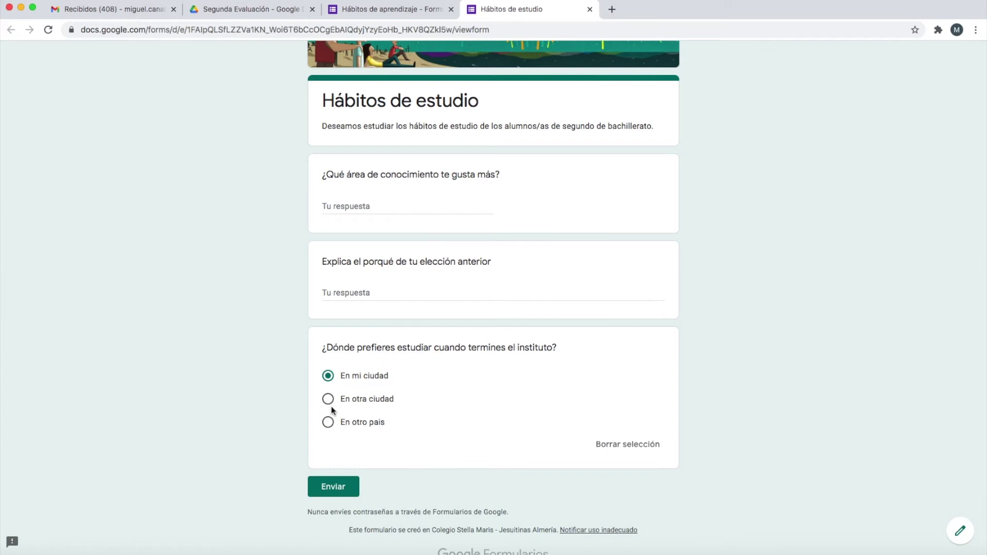
left_click(329, 402)
left_click(329, 424)
left_click(329, 402)
left_click(328, 376)
left_click(330, 401)
left_click(329, 422)
left_click(329, 400)
left_click(328, 377)
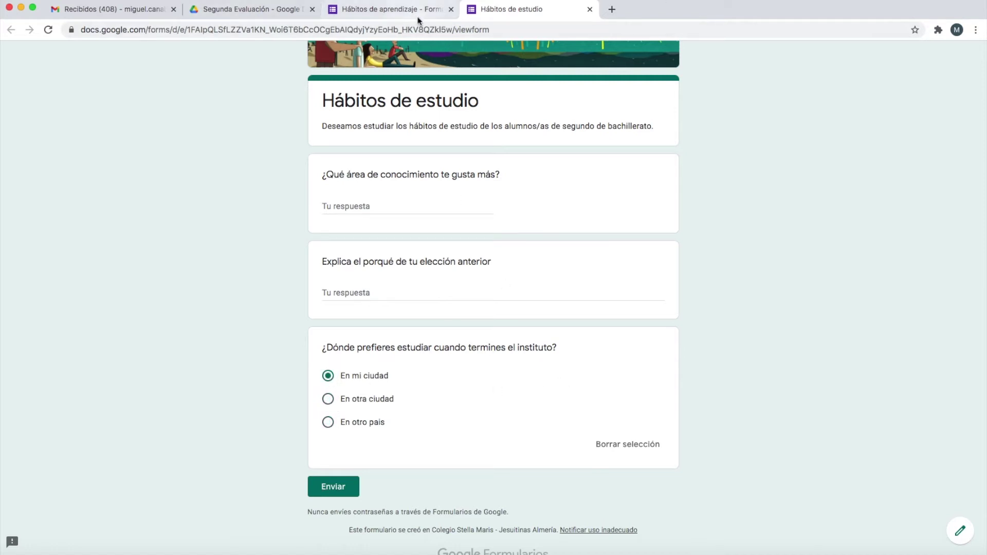
left_click(395, 11)
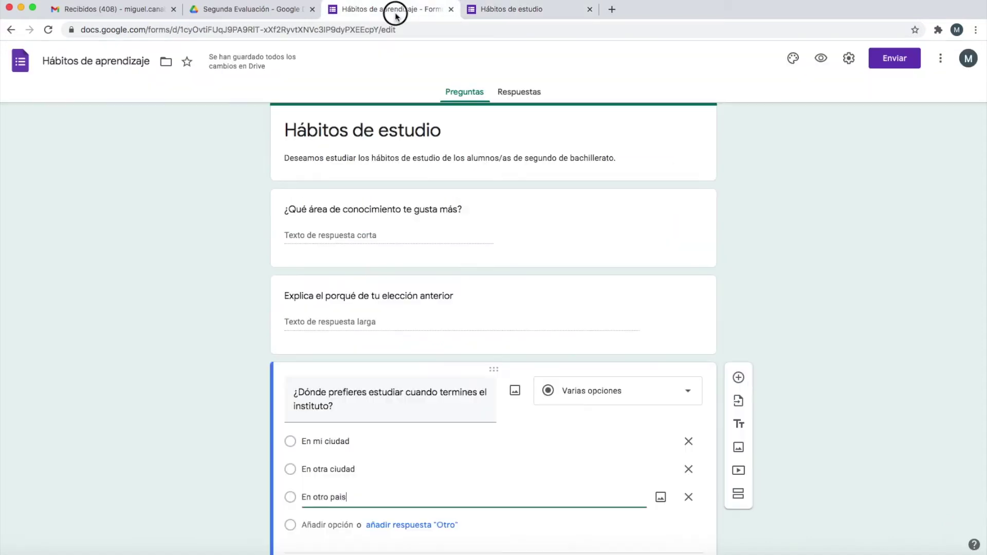
Step: Add a question of type Casillas with the text "Me siento cómodo/a estudiando"
scroll(541, 383, "down", 2)
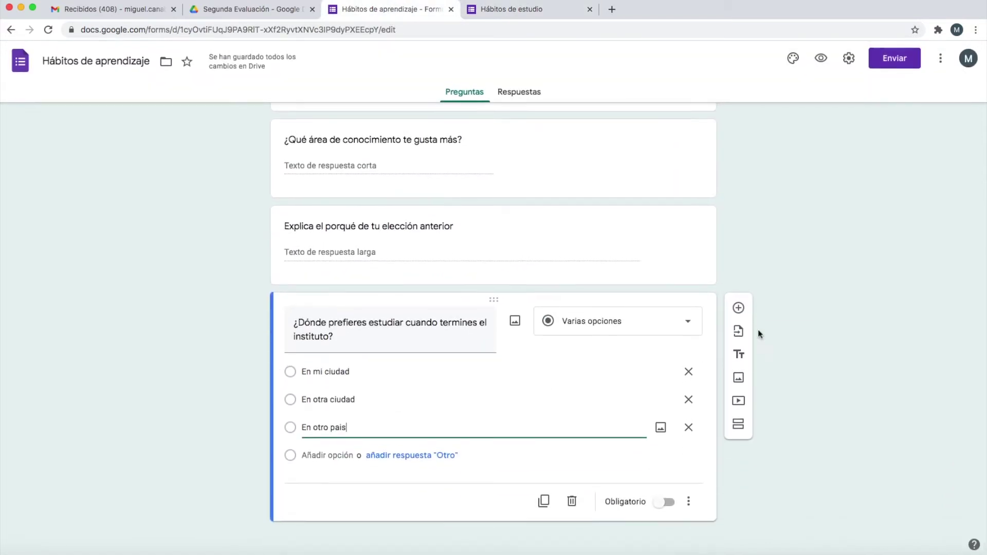
left_click(738, 304)
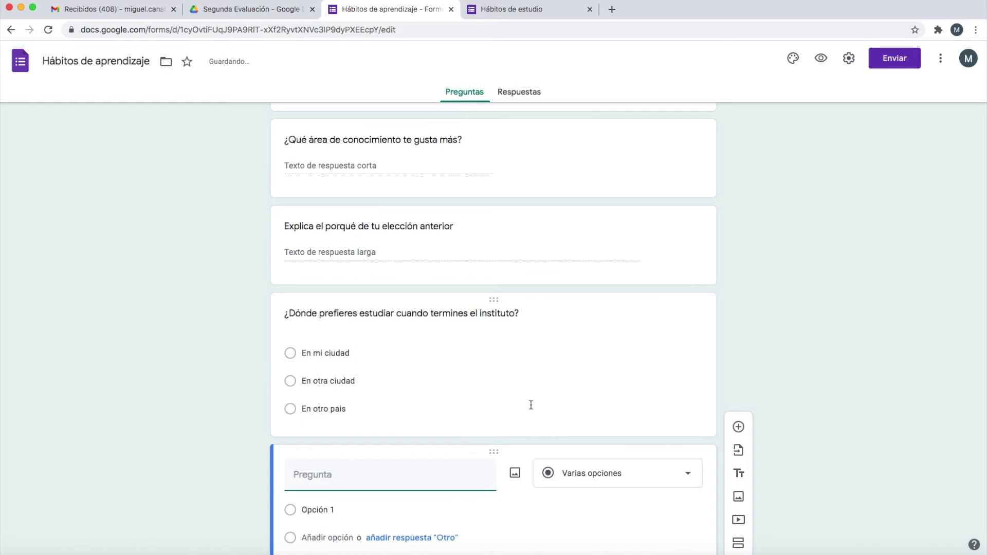
scroll(481, 435, "down", 3)
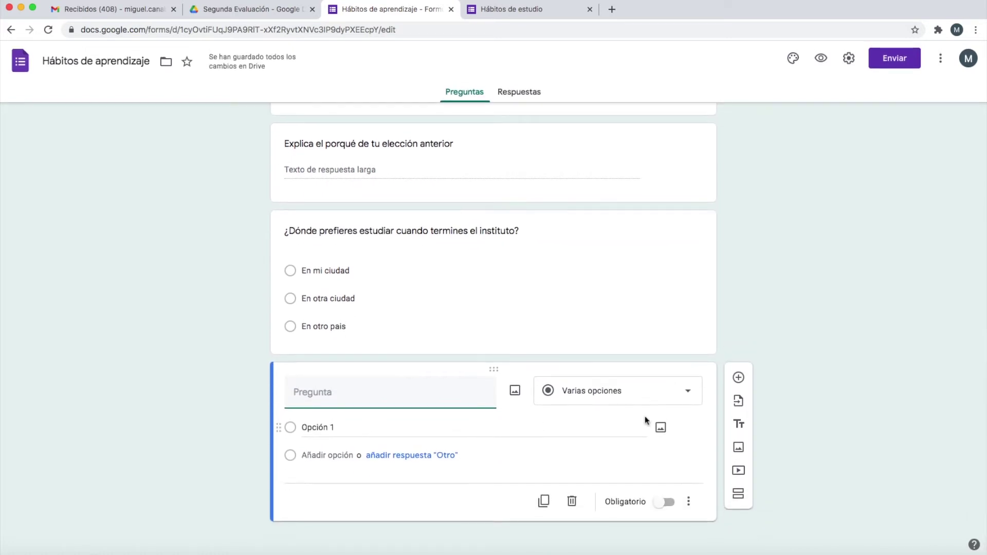
left_click(636, 399)
left_click(576, 306)
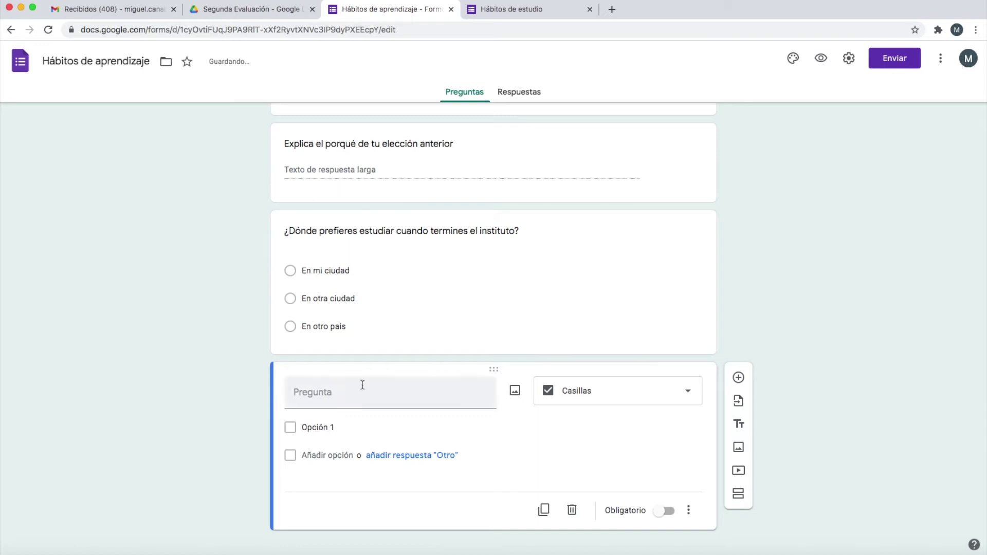
left_click(385, 391)
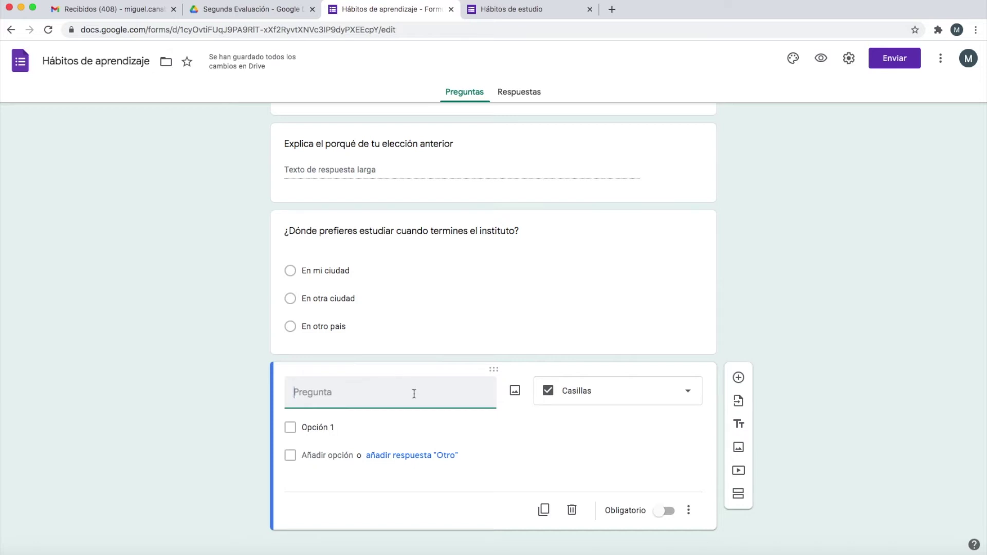
type("Me siento c")
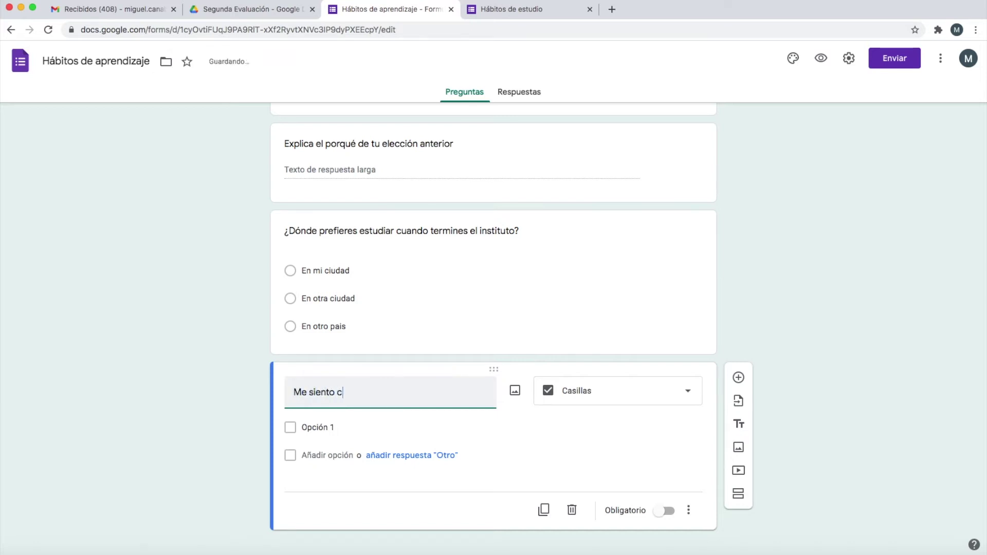
type("ómodo/a estudiando")
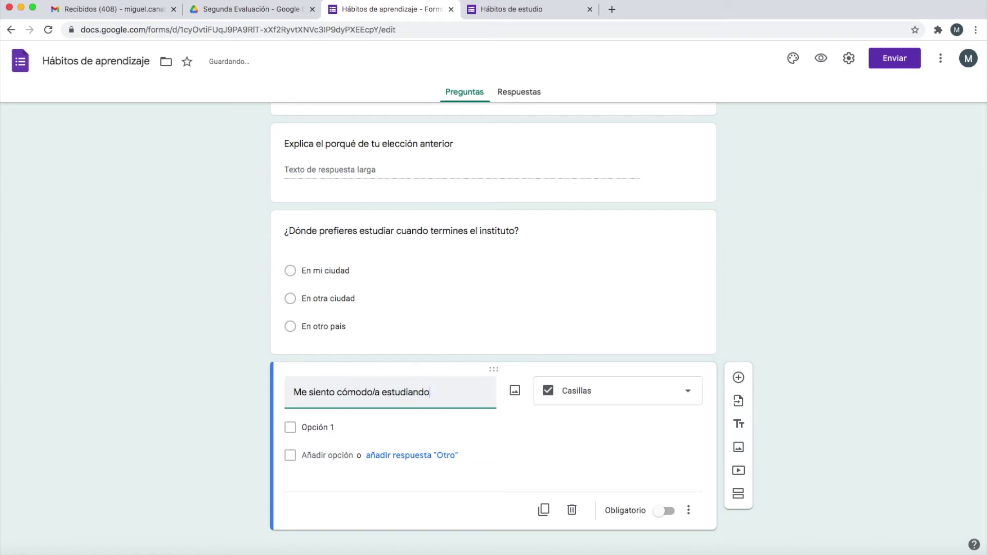
Step: Give the checkbox question the options Matemáticas, Lengua, Biología, Historia and Filosofia, plus an "Otro" answer
left_click(331, 427)
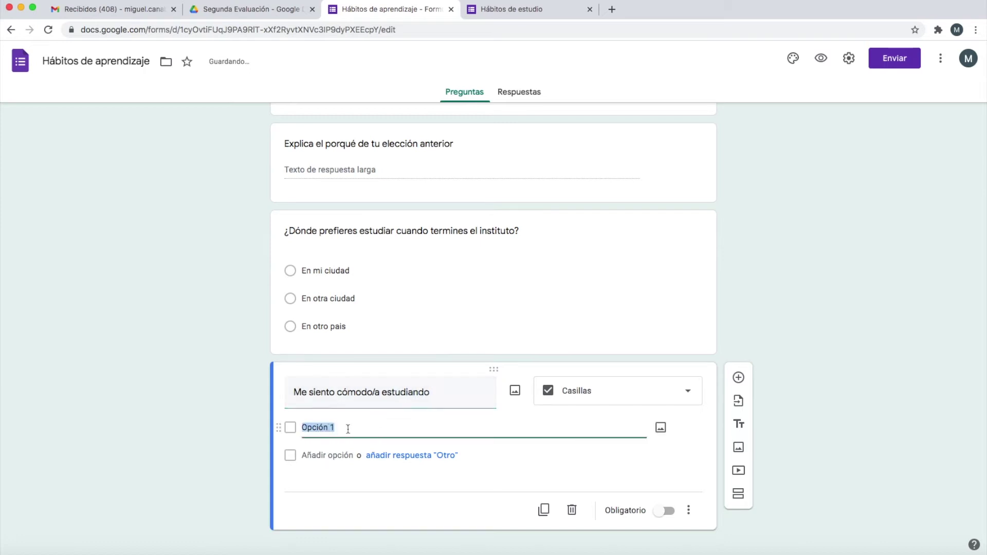
type("Matemáticas")
left_click(311, 455)
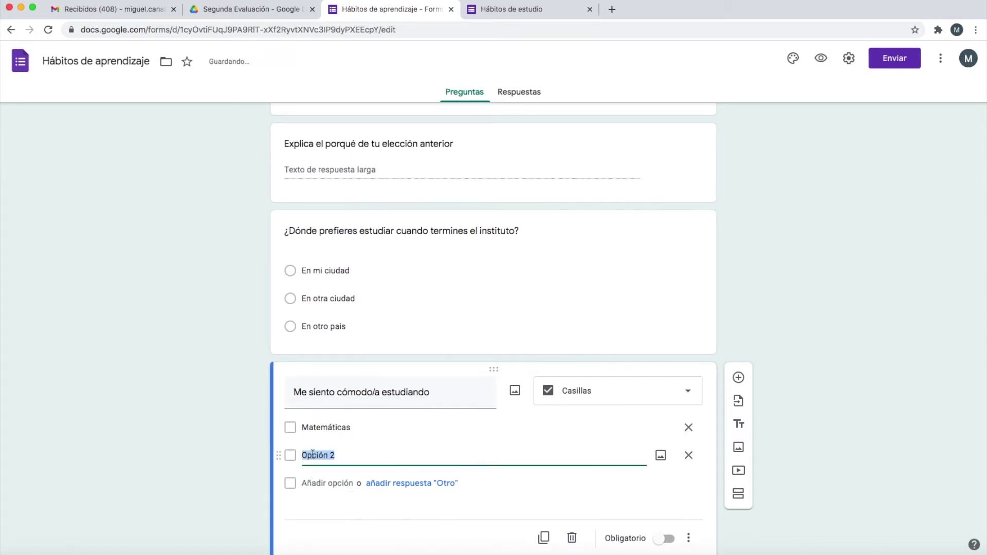
type("Lengua")
left_click(321, 483)
type("Biología")
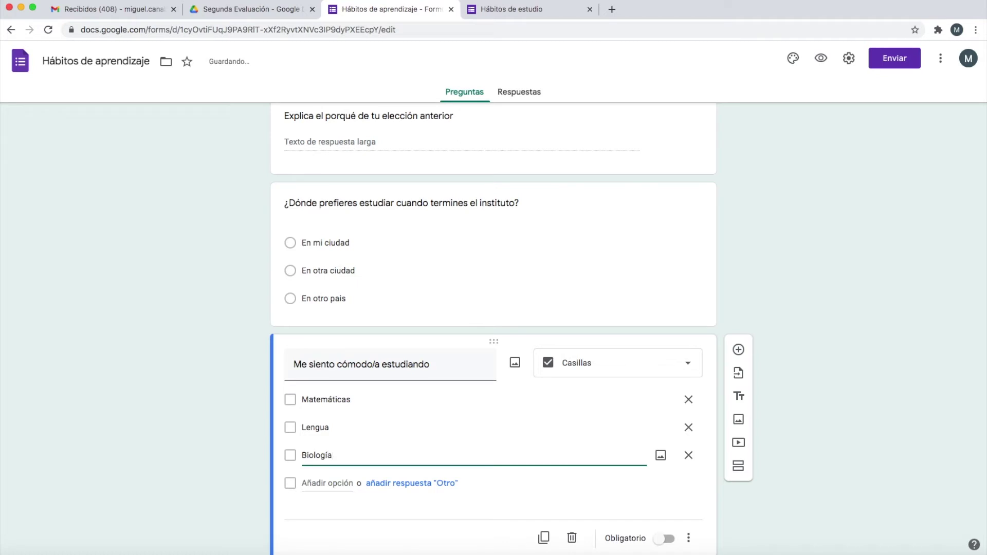
left_click(312, 483)
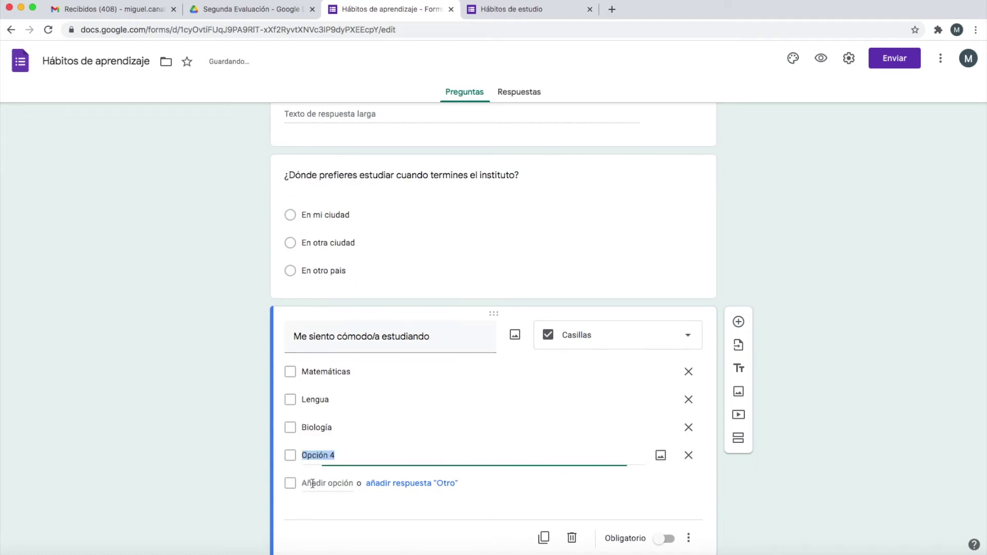
type("Historia")
left_click(321, 484)
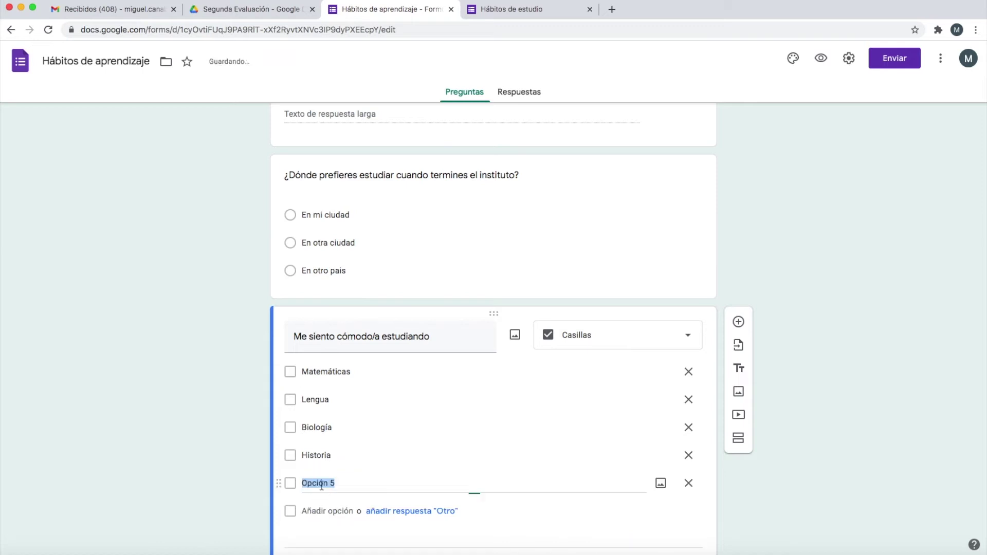
type("Filosofia")
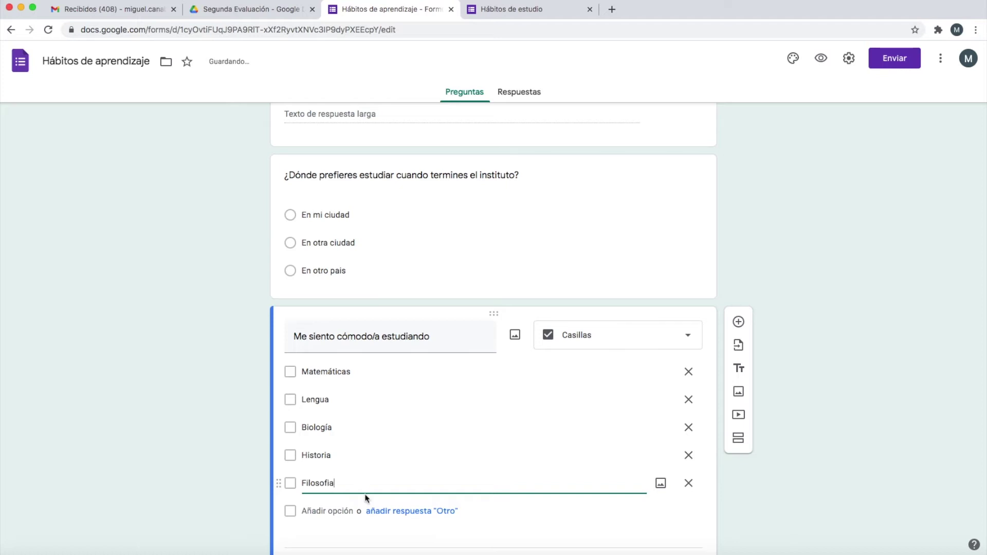
scroll(366, 498, "down", 2)
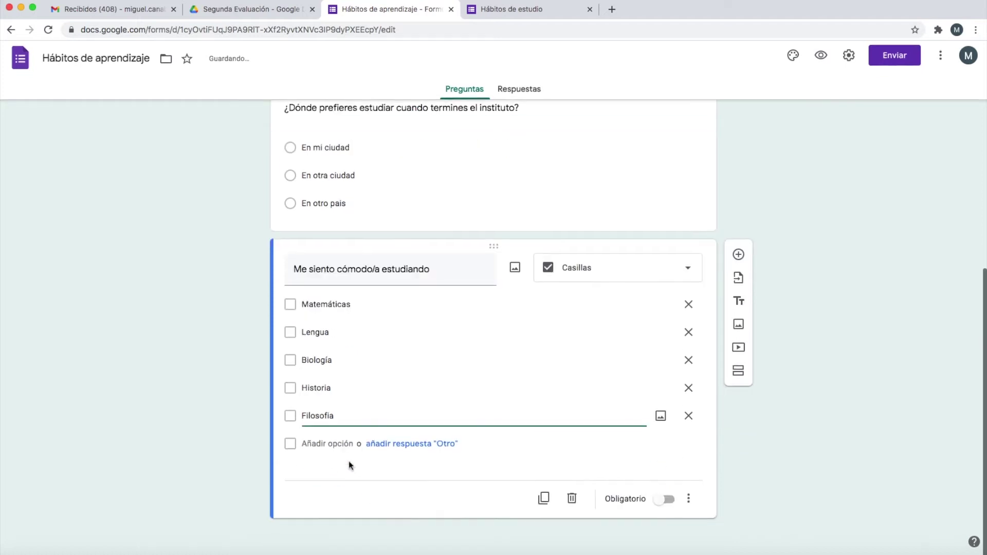
left_click(420, 449)
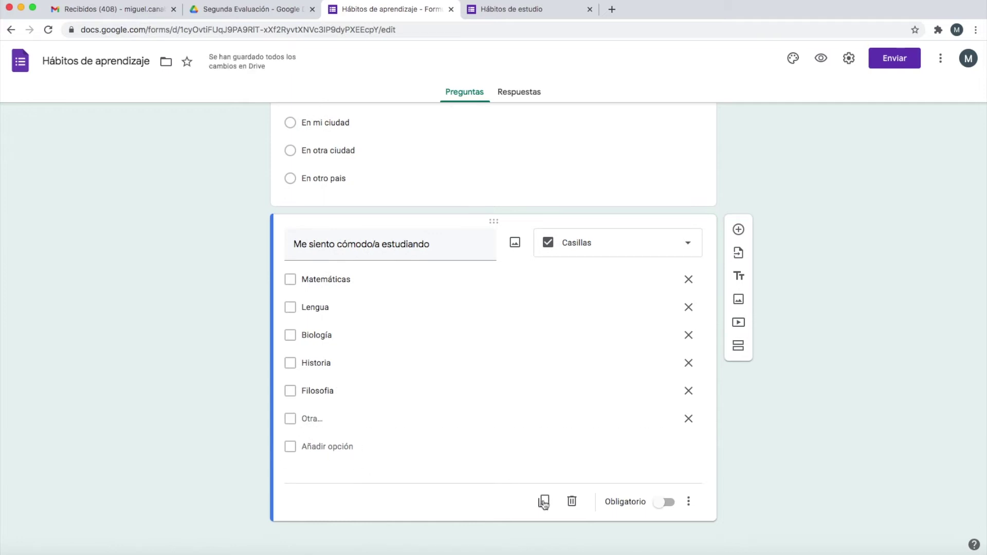
Step: Reload the preview and test the checkbox question by selecting Historia, Filosofia and Otro, with "Astronomia" as the other answer
left_click(512, 10)
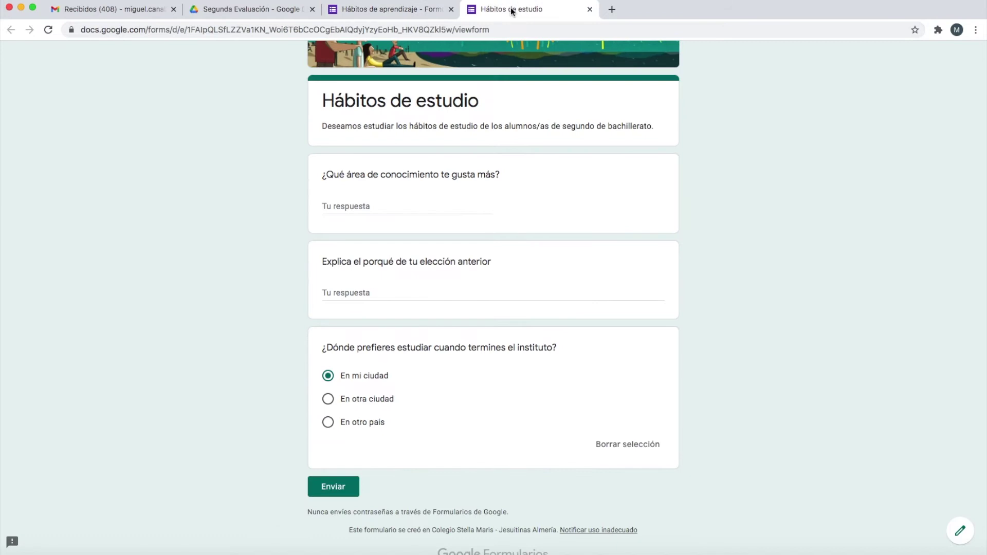
left_click(48, 29)
left_click(593, 186)
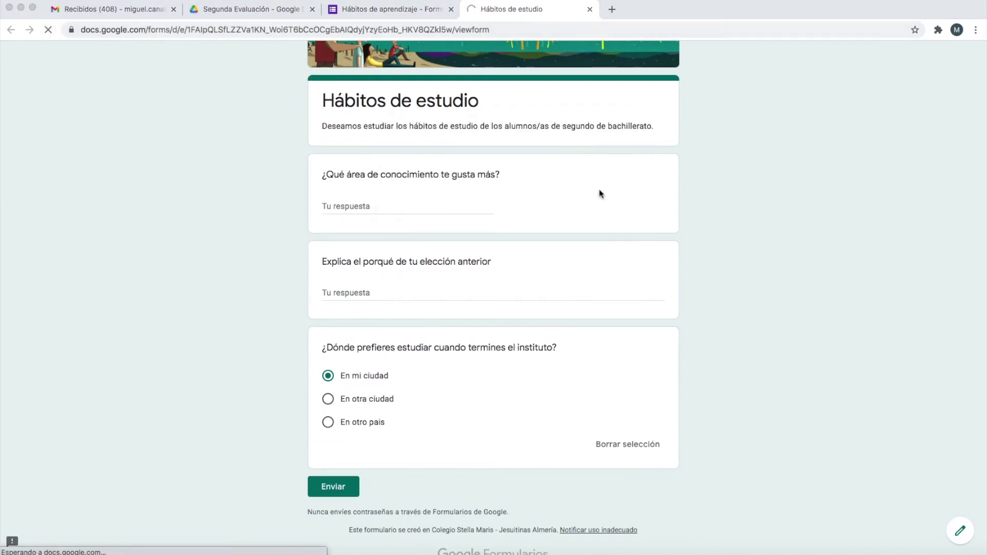
scroll(618, 194, "down", 4)
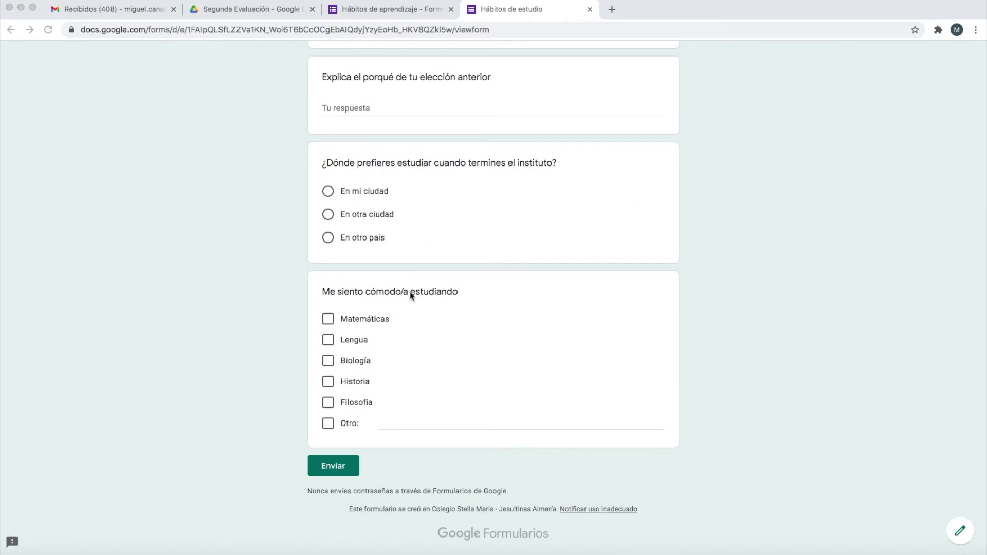
left_click(328, 384)
left_click(329, 404)
left_click(329, 425)
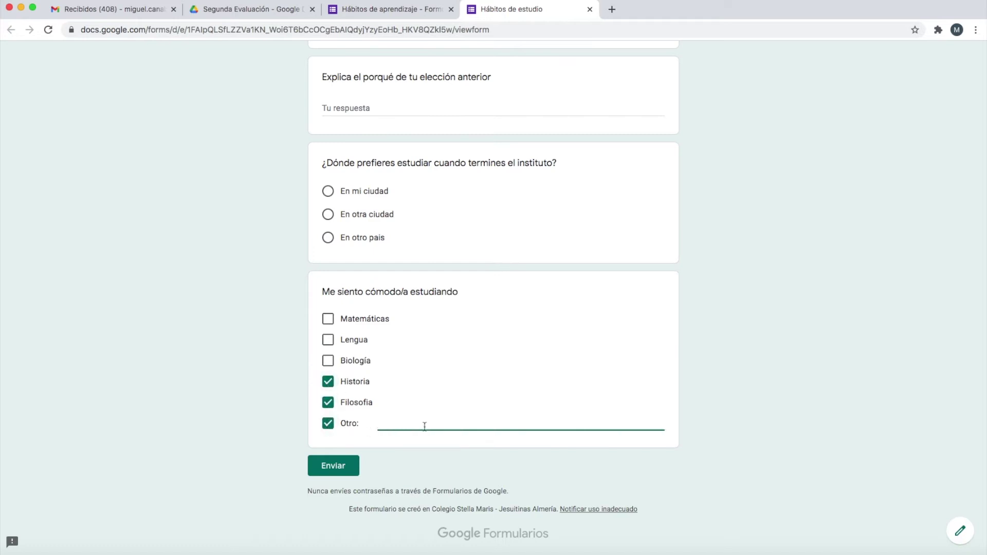
type("Astronomia")
Step: Switch the preview answer about where to study among its options, ending on "En otro pais"
left_click(328, 215)
left_click(327, 192)
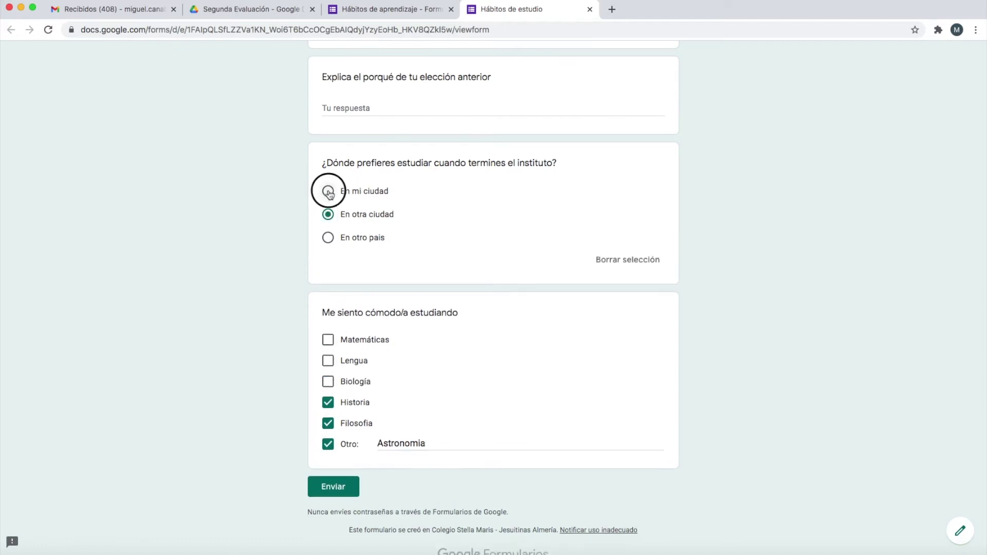
left_click(328, 239)
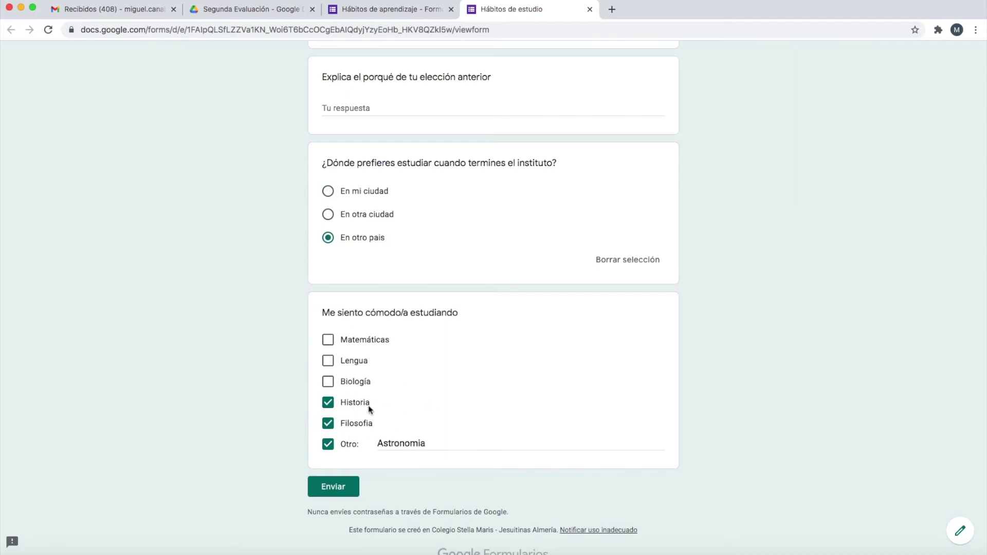
Step: Return from the preview to the editor of the Hábitos de aprendizaje form
left_click(366, 18)
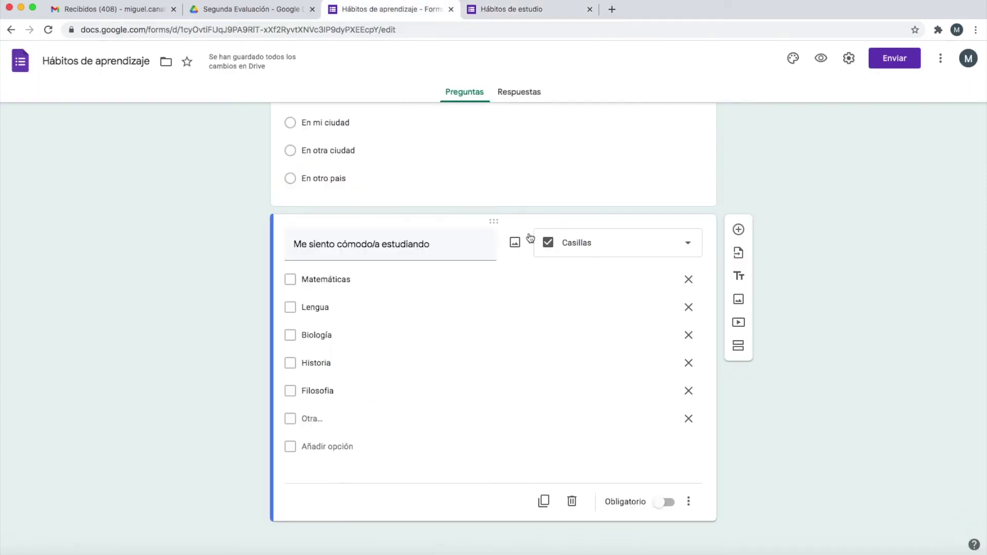
left_click(626, 244)
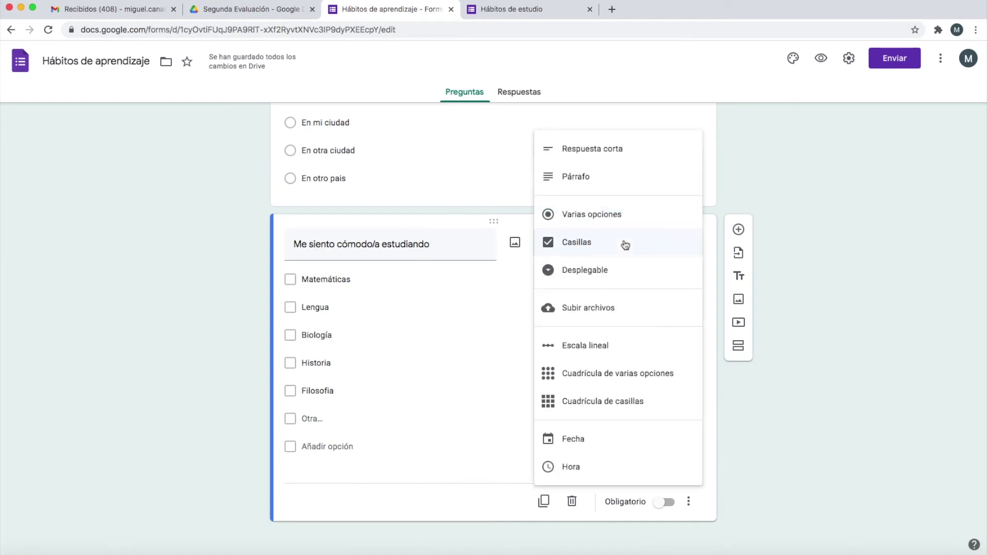
left_click(600, 276)
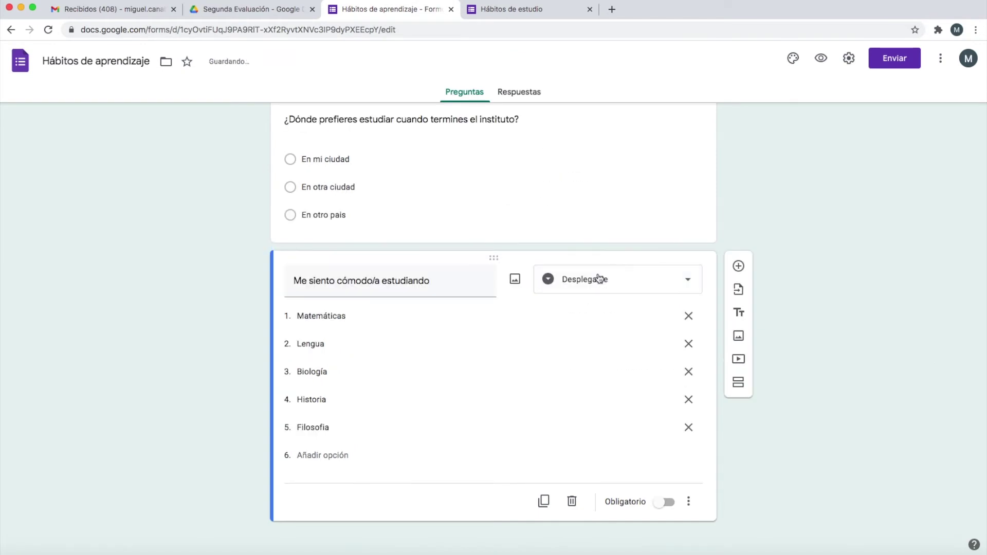
left_click(633, 286)
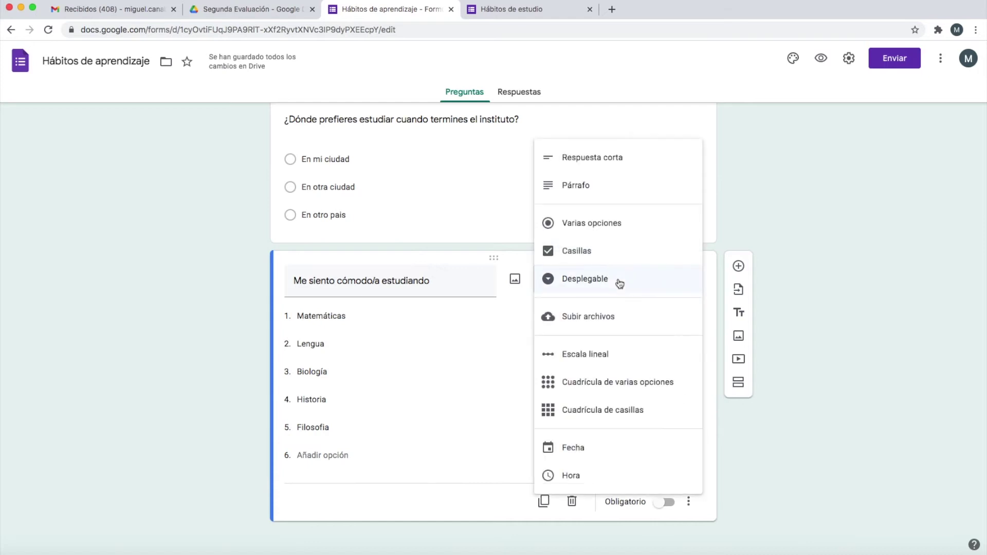
left_click(577, 255)
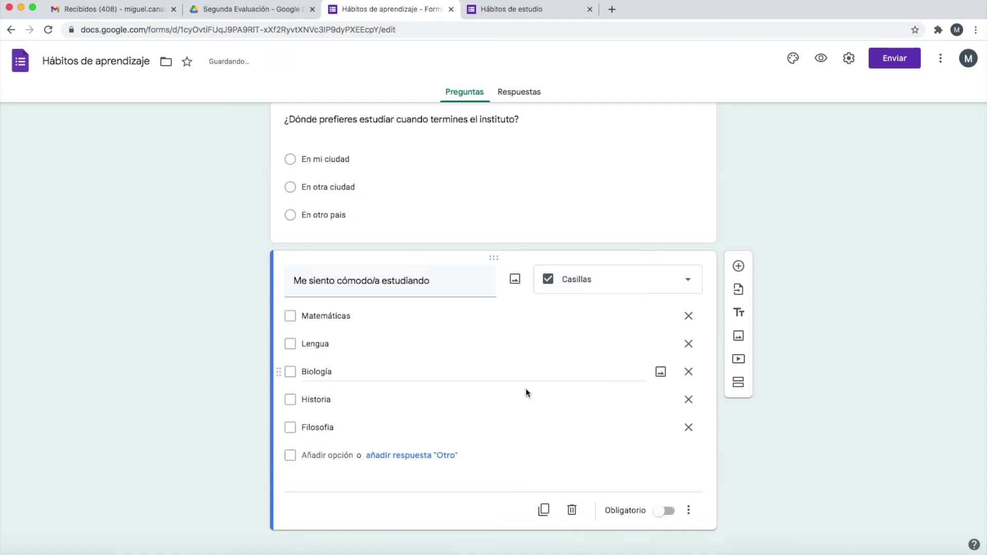
left_click(430, 455)
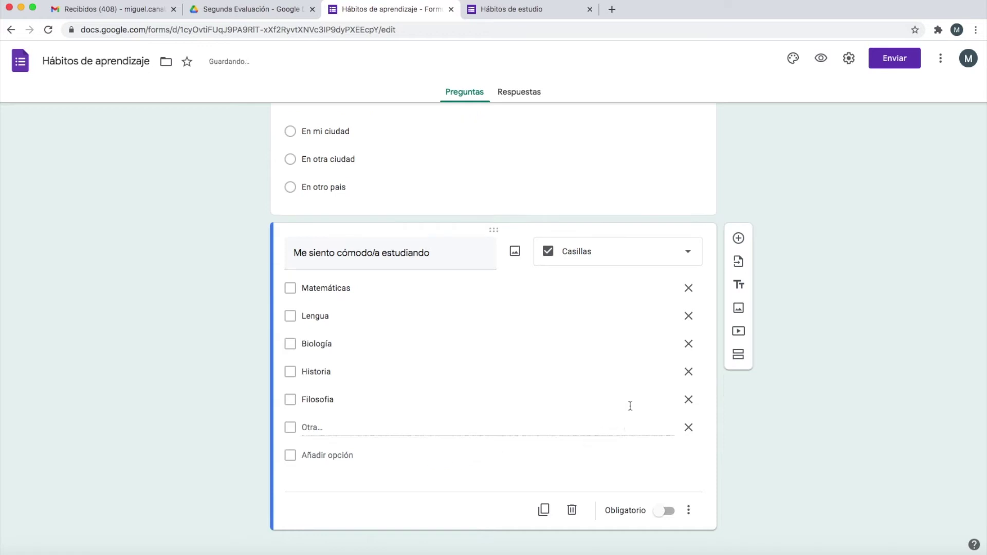
Step: Add a new question of type Desplegable below the "Me siento cómodo/a estudiando" question
left_click(738, 238)
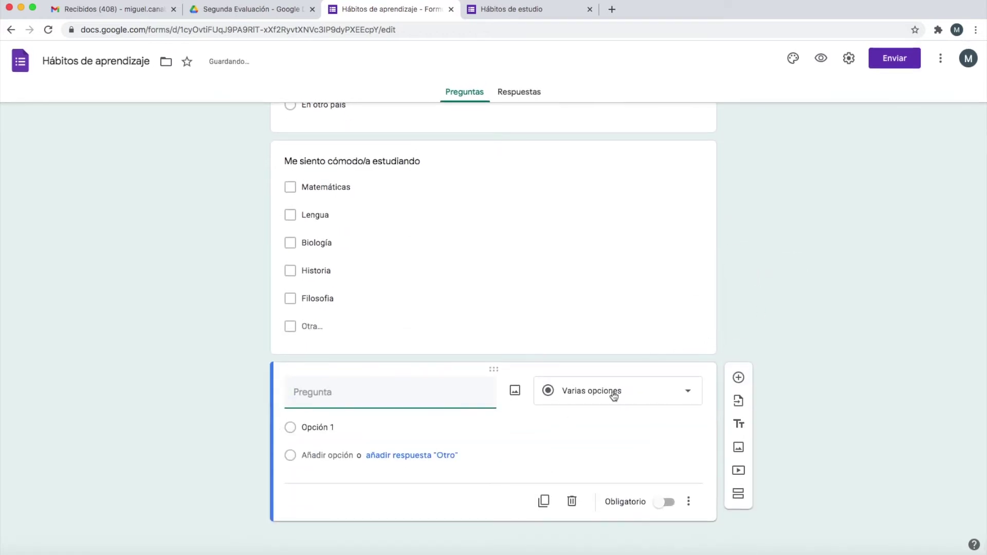
left_click(621, 396)
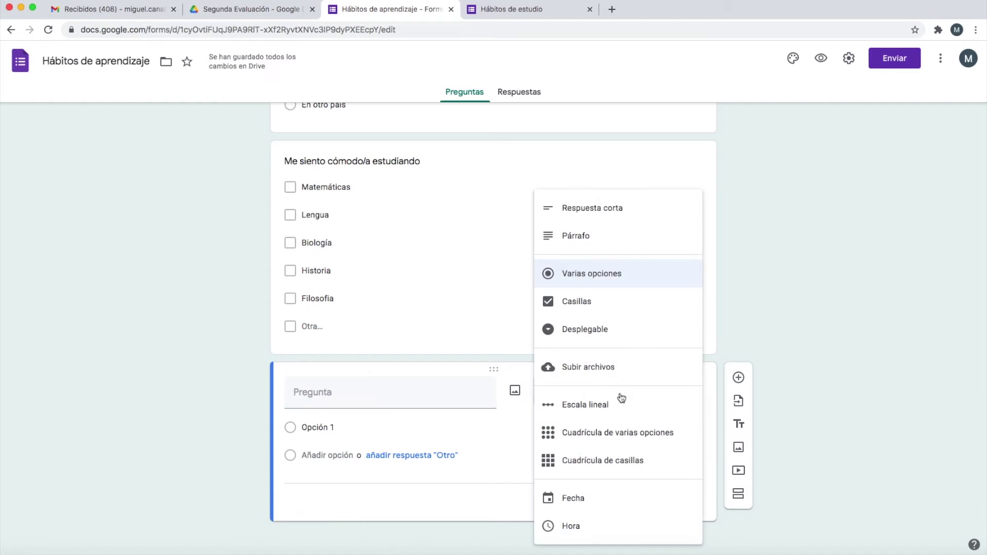
left_click(588, 335)
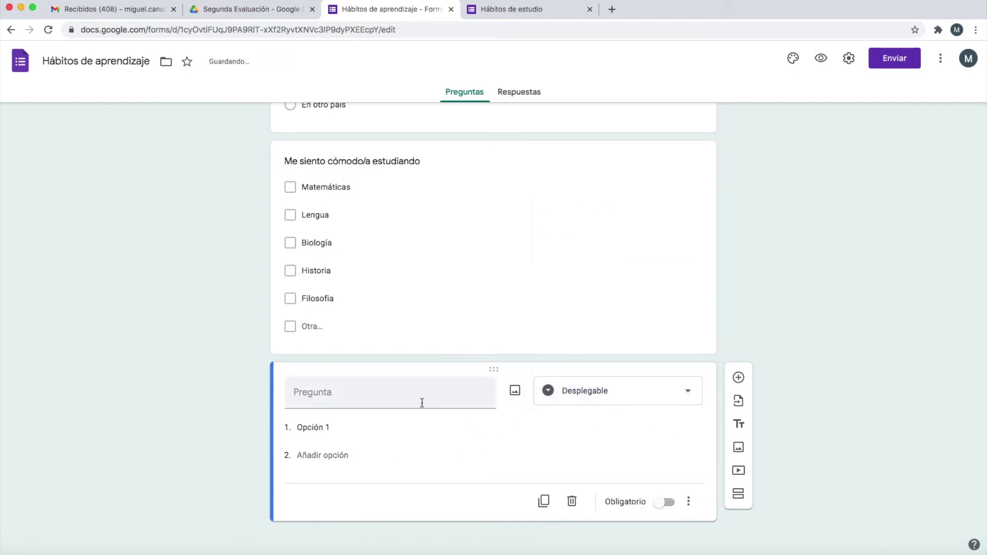
Step: Title the dropdown question "Suelo estudiar después de clase", with the accent in "después" corrected
scroll(524, 293, "up", 4)
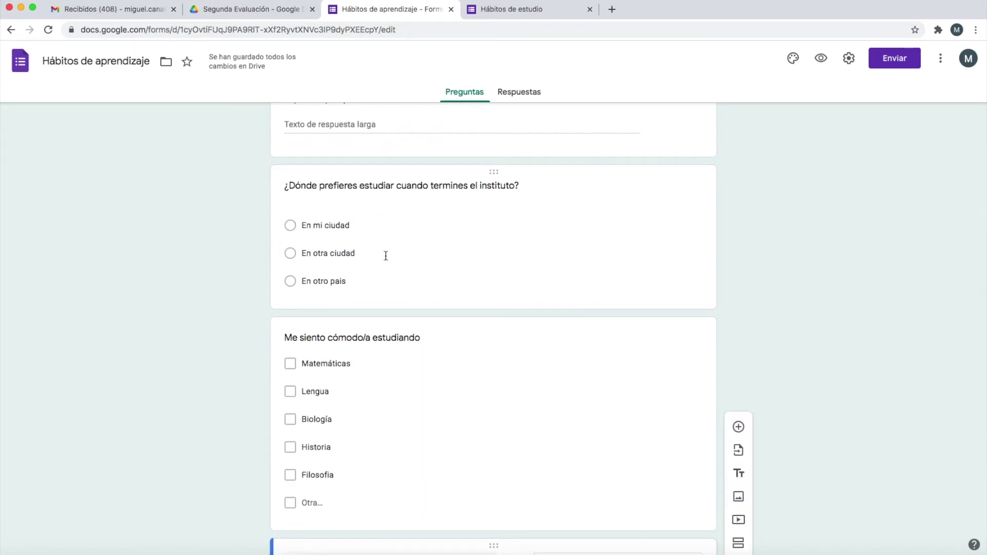
scroll(396, 262, "down", 4)
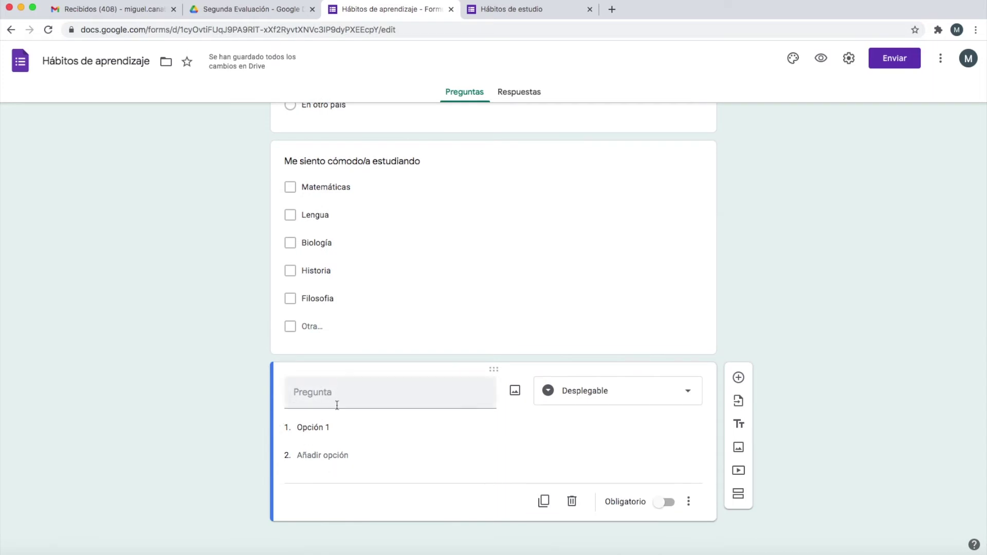
scroll(447, 419, "up", 5)
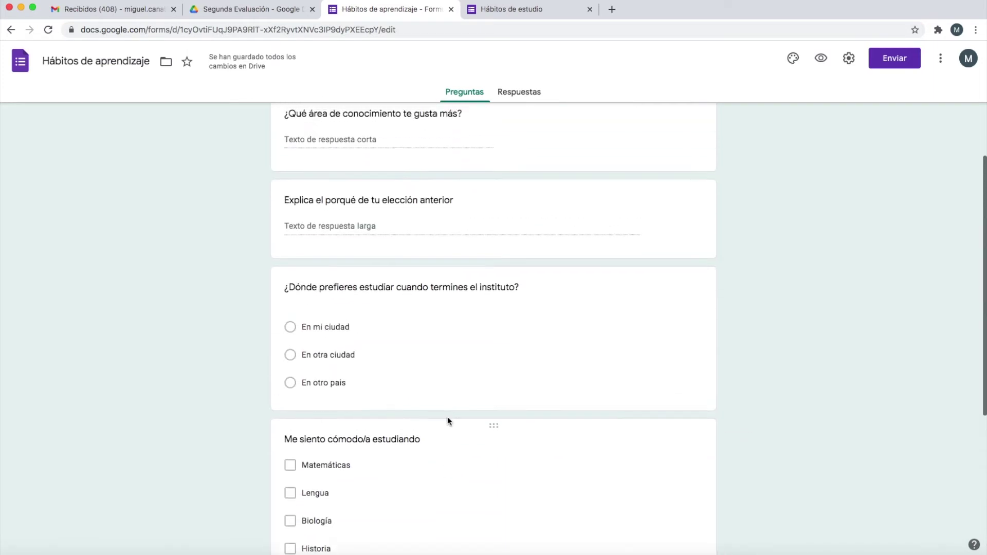
scroll(447, 420, "down", 5)
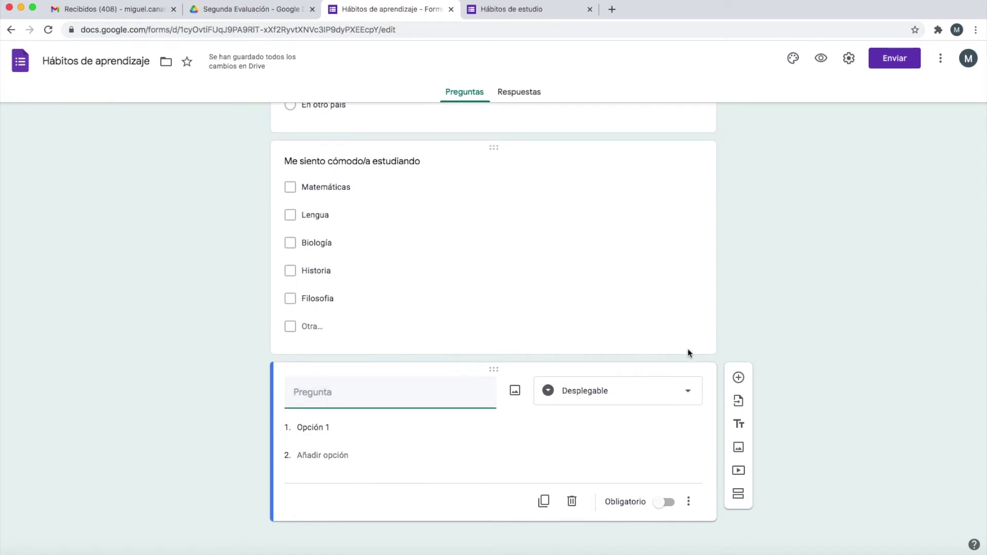
type("Su")
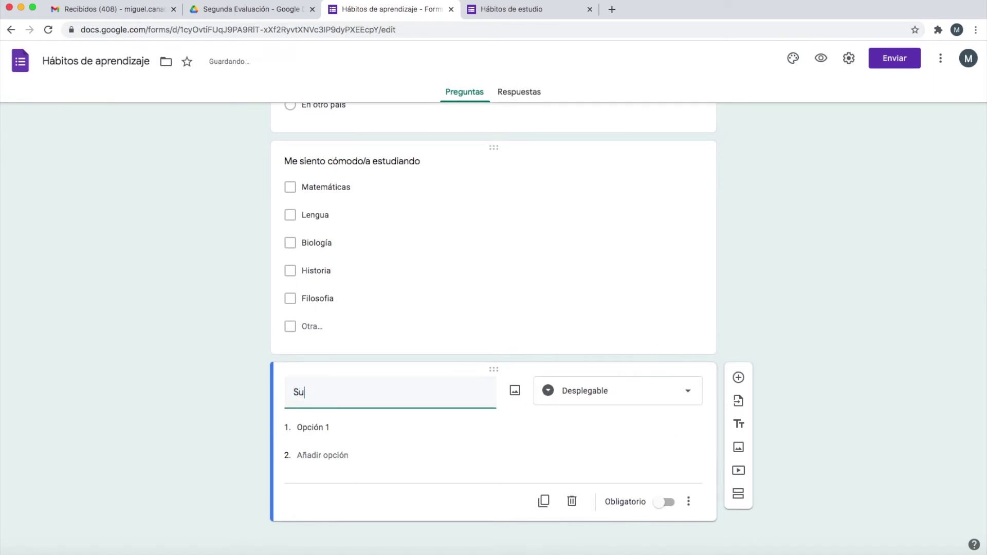
type("elo estudiar")
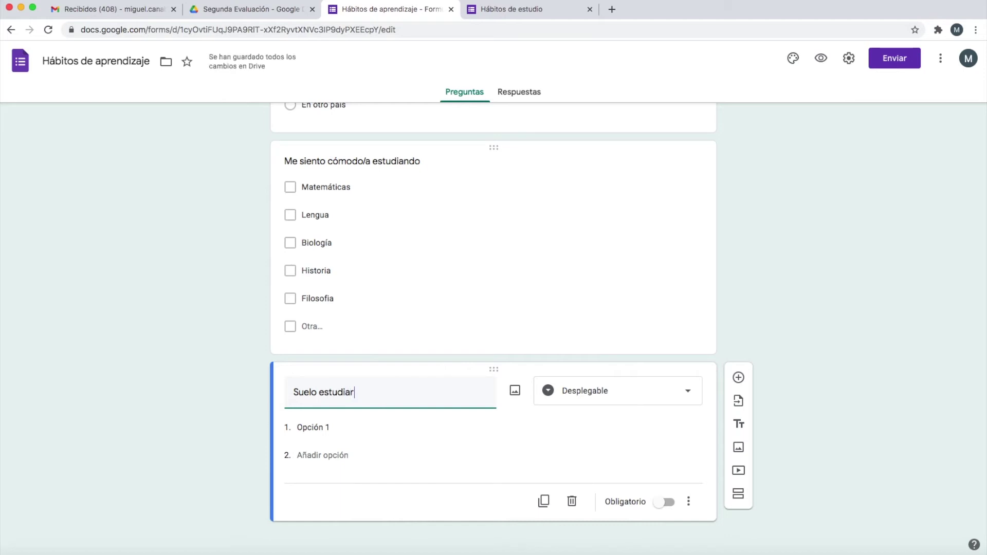
type(" despues de clase")
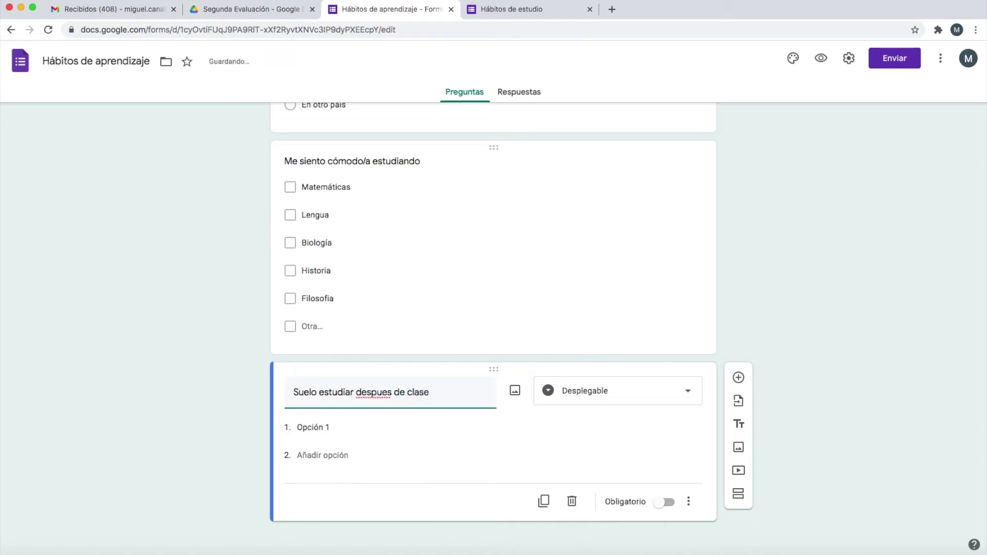
right_click(376, 394)
left_click(404, 366)
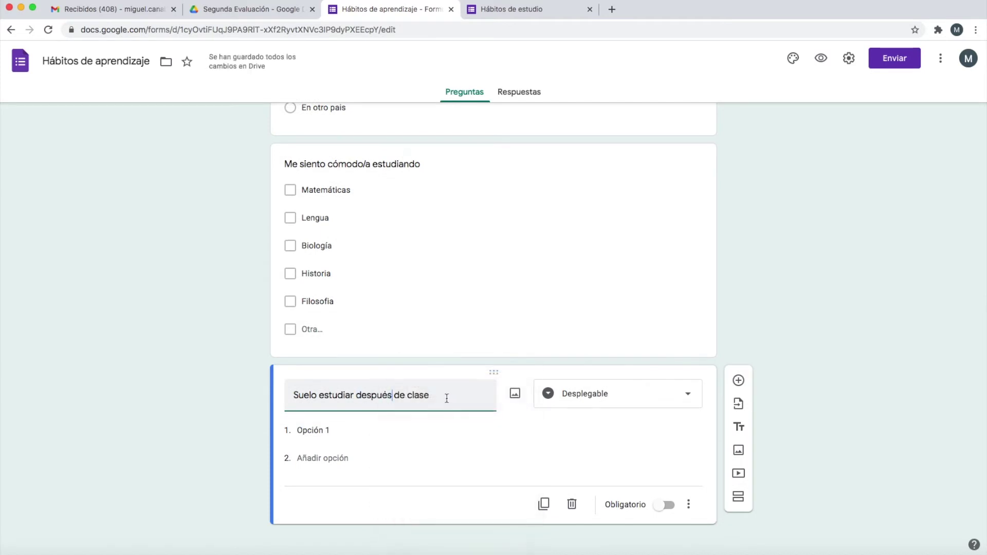
Step: Set the first option of the dropdown question to "Media hora"
left_click(333, 430)
left_click(335, 431)
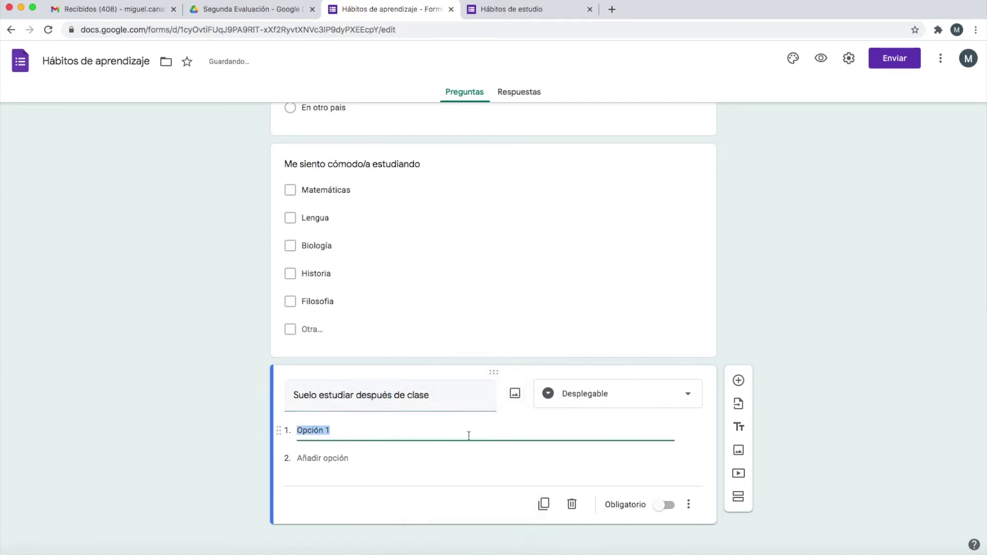
type("1")
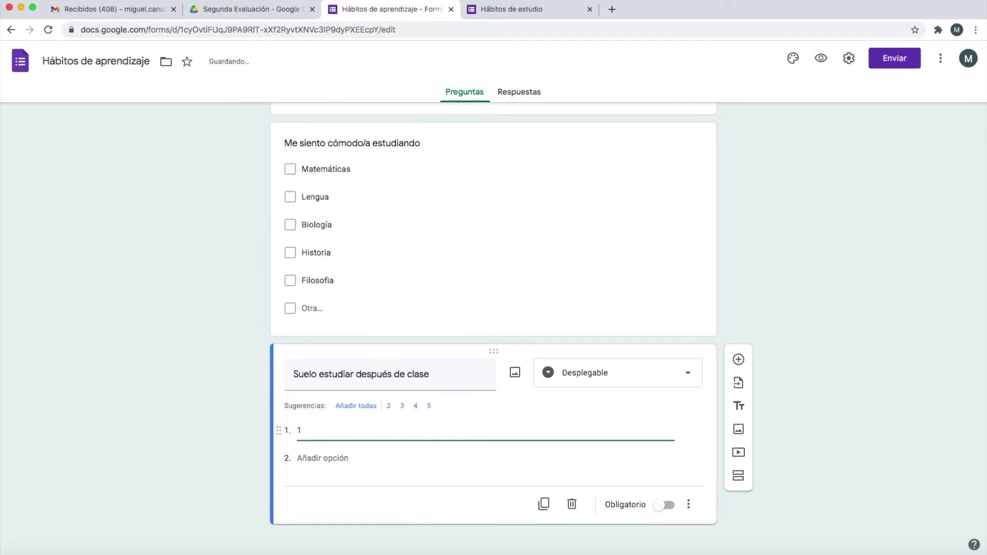
type("7")
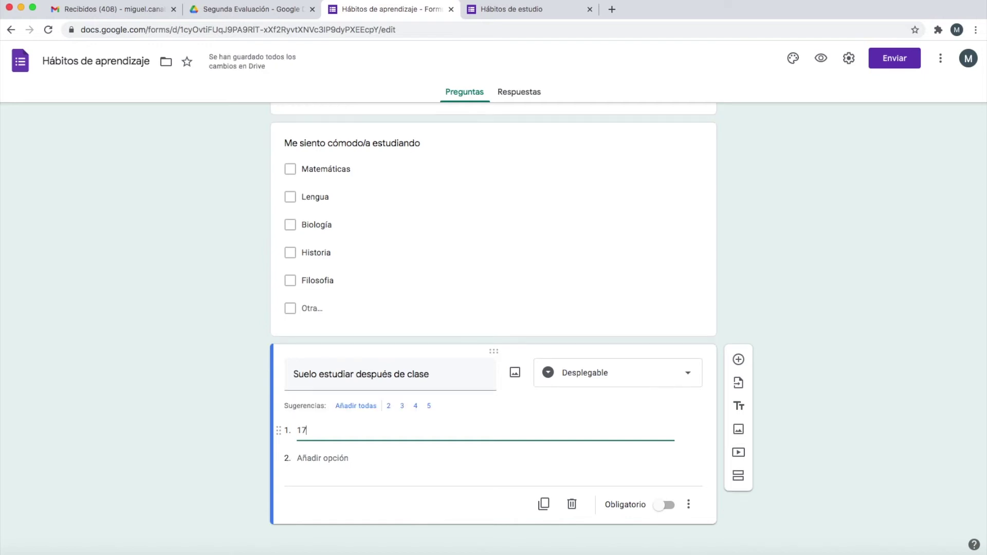
key("BackSpace")
key("BackSpace")
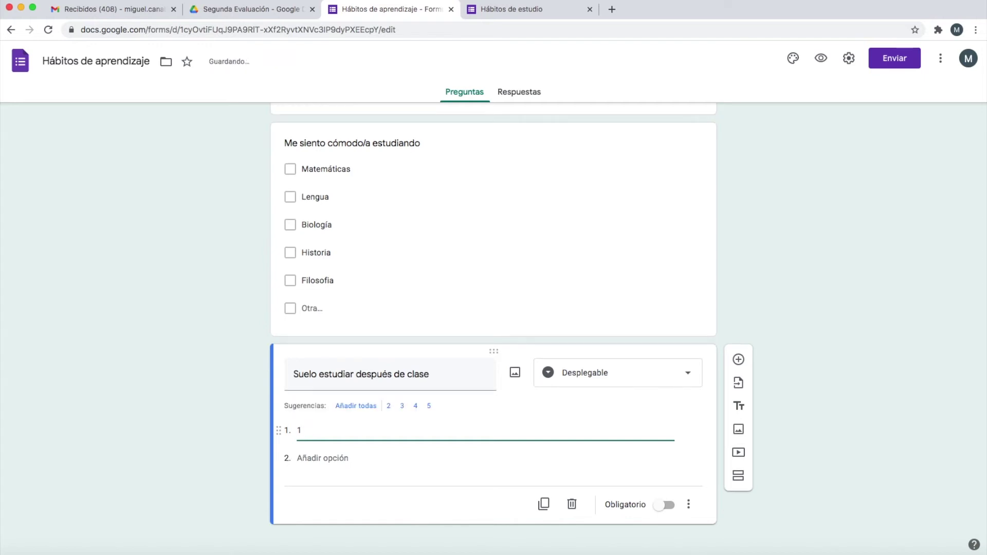
key("BackSpace")
type("Media hora")
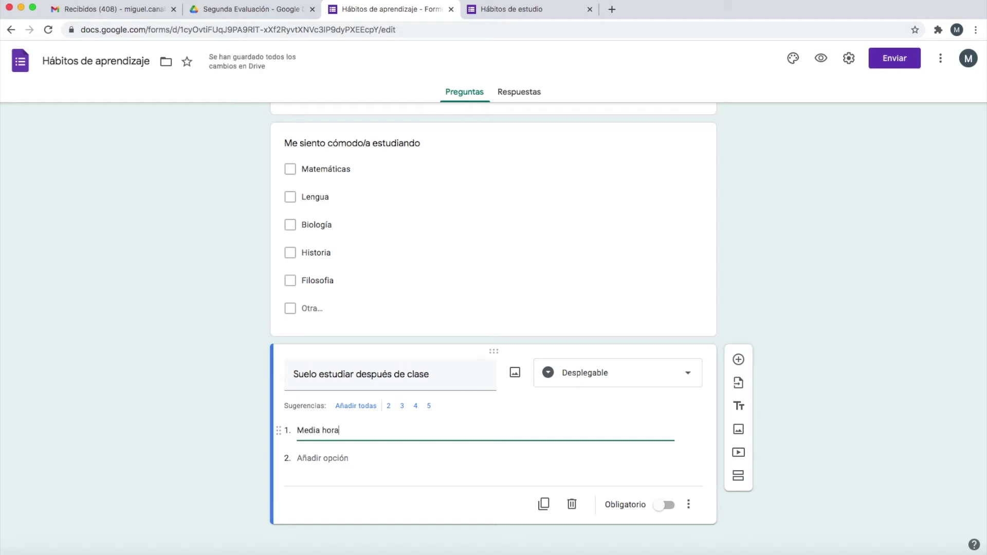
Step: Add the options "1hora", "Hora y media" and "Dos horas" to the dropdown question
left_click(353, 458)
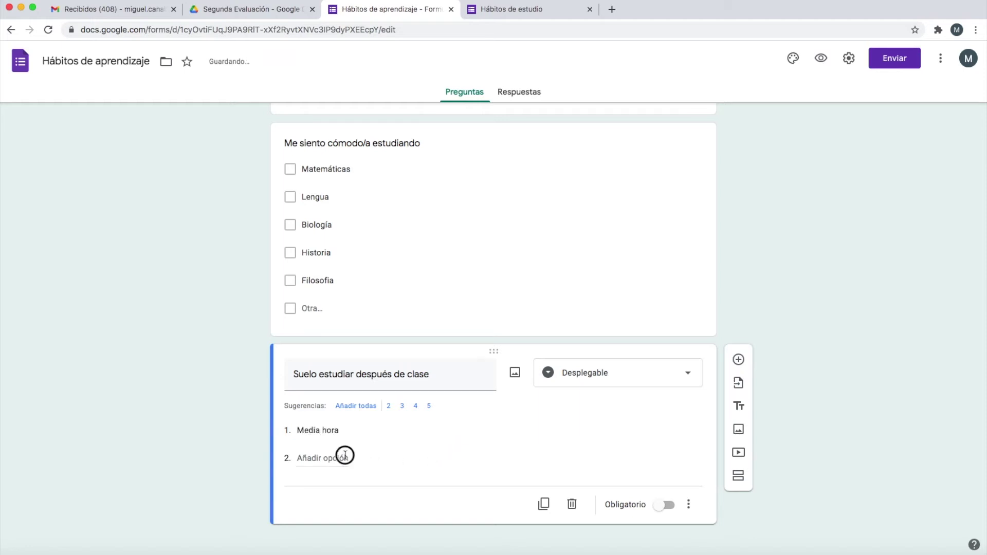
left_click(345, 455)
type("1hora")
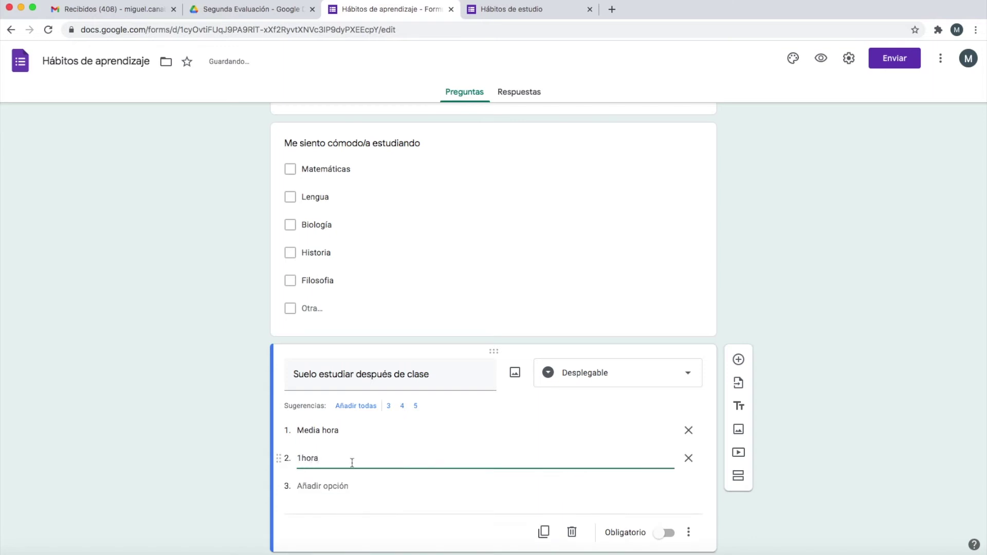
left_click(325, 486)
type("Hora y media")
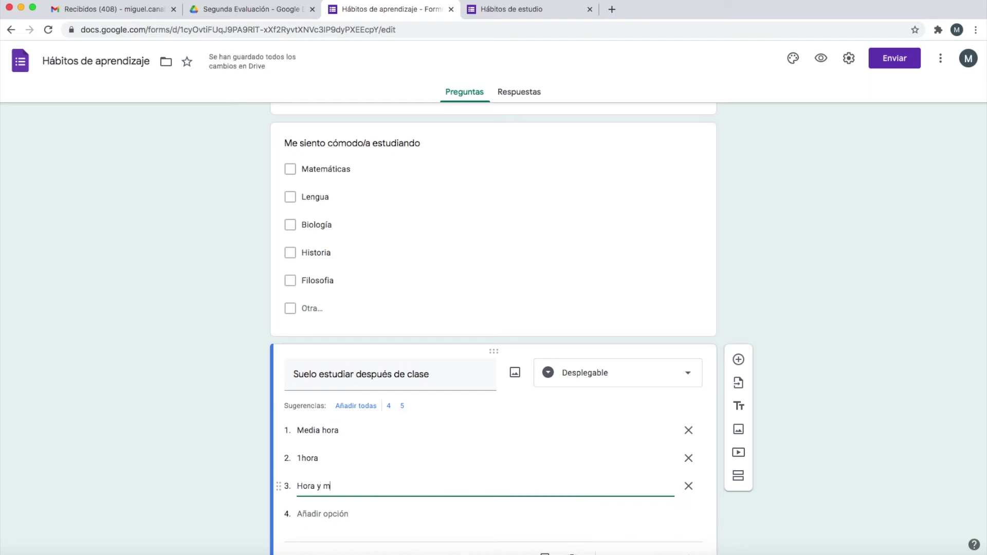
left_click(315, 513)
type("Dos horas")
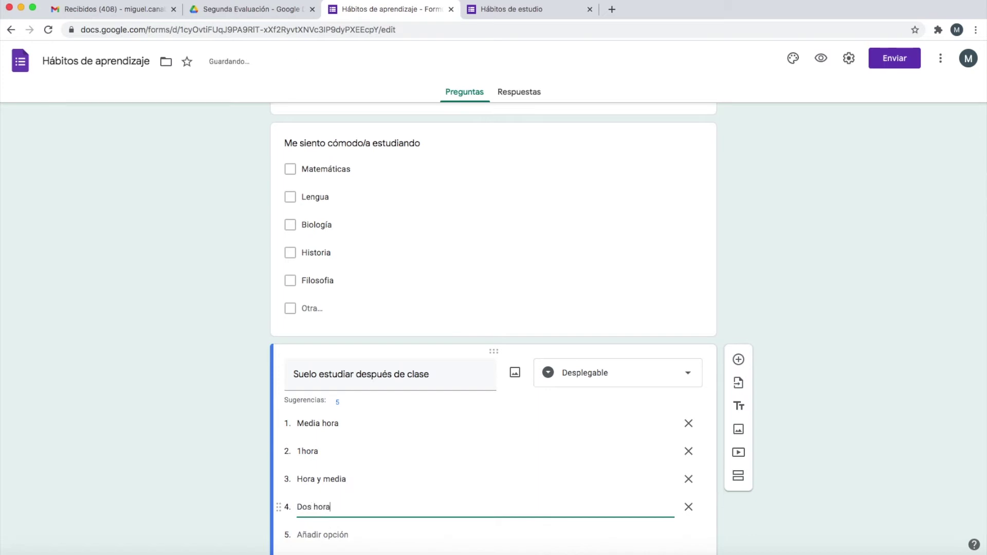
Step: Add the options "Tres horas" and "Cuatro horas" to the dropdown question, both starting with a capital letter
scroll(366, 511, "down", 3)
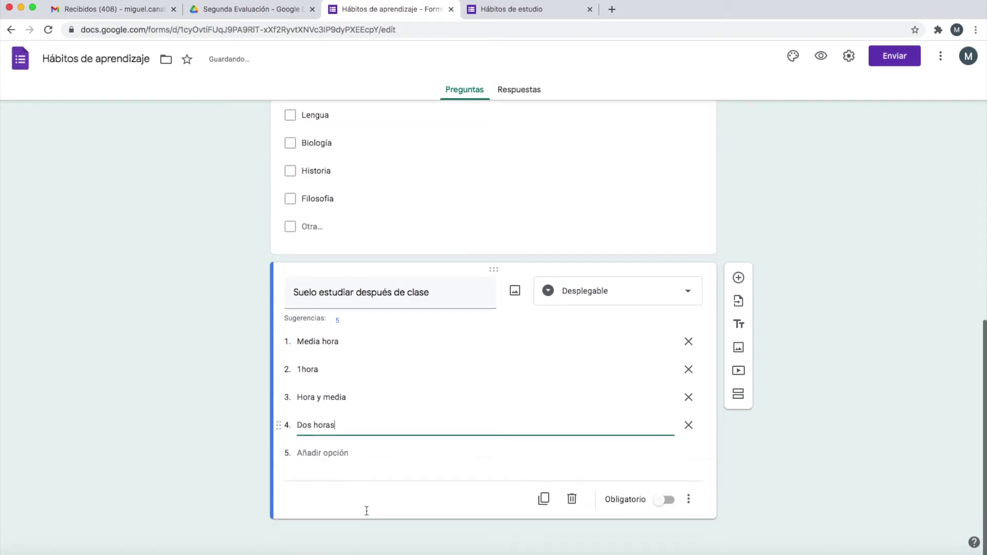
left_click(334, 454)
type("tres horas")
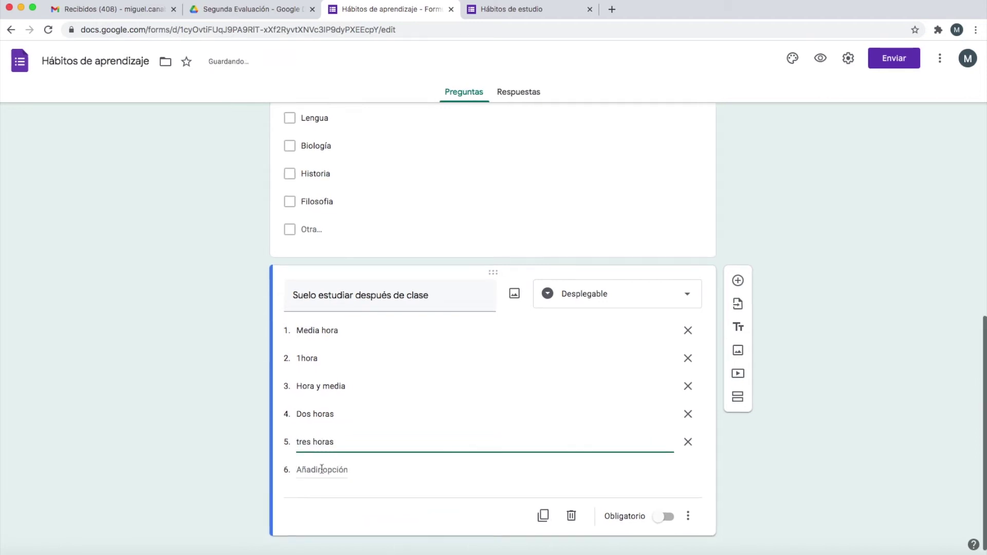
left_click(320, 469)
type("C")
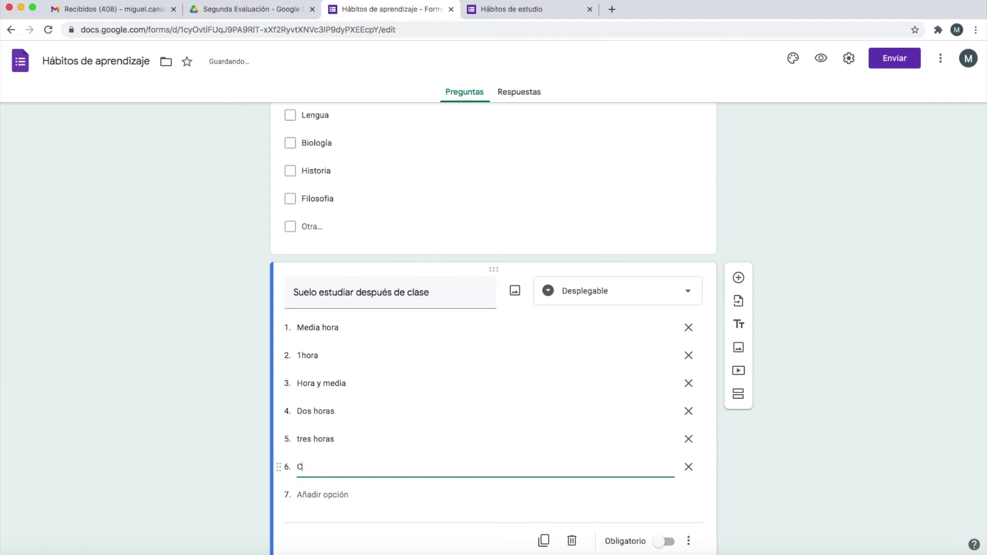
type("uatro horas")
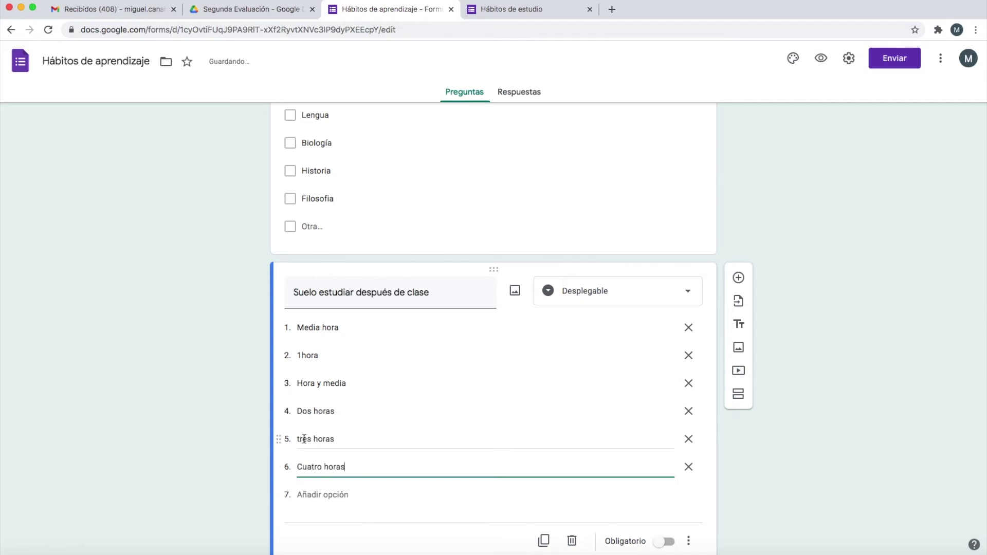
left_click(300, 440)
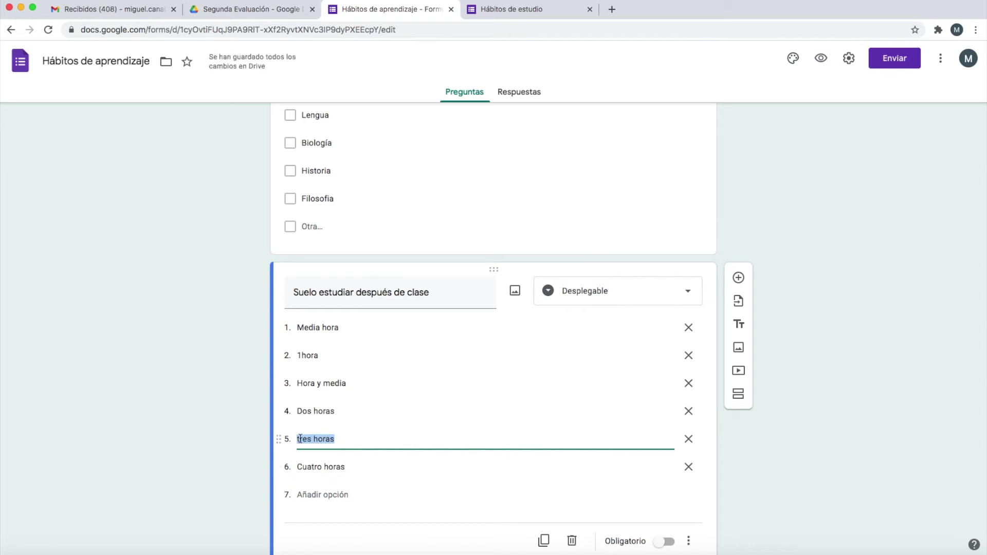
key("BackSpace")
type("T")
Step: Add "Ninguna hora" as the seventh option of the dropdown question
left_click(320, 495)
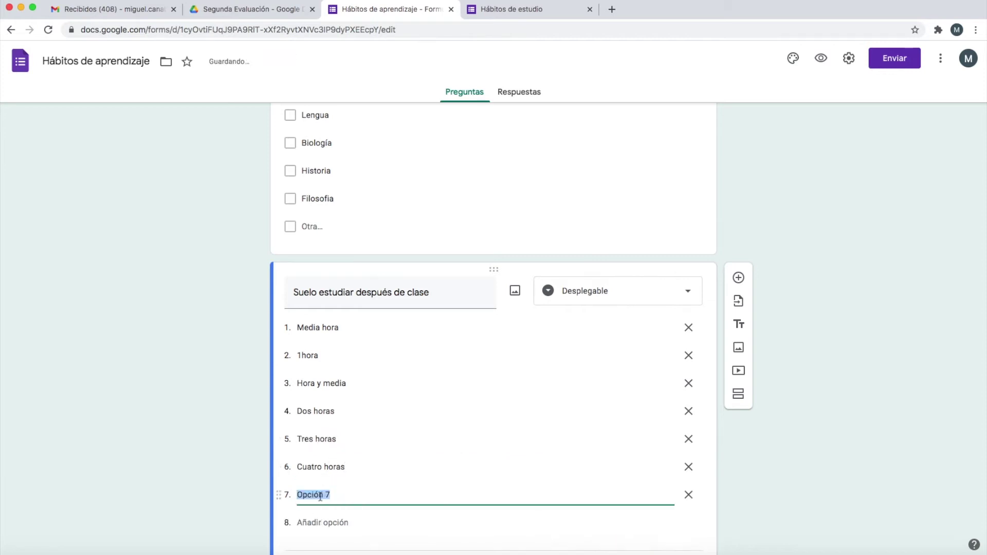
type("Nin")
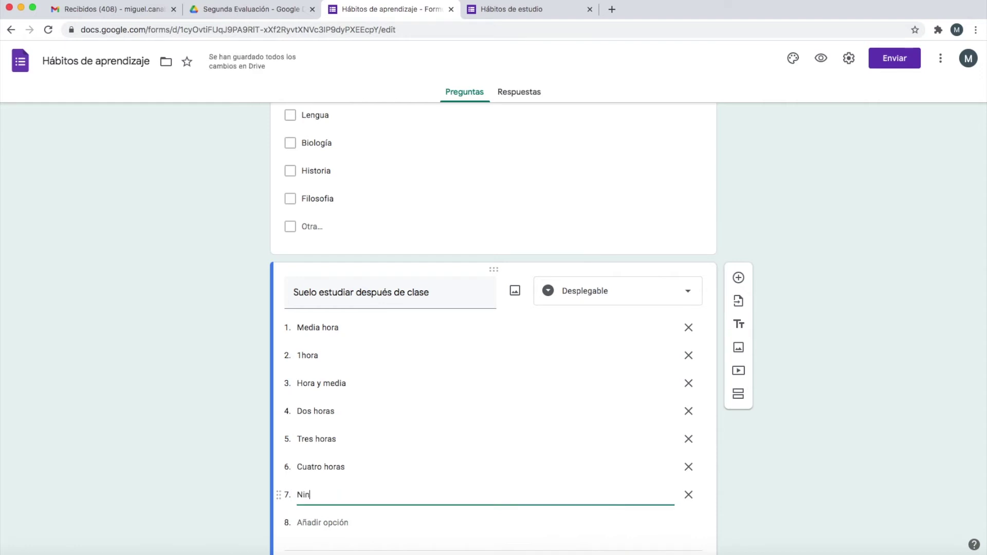
type("guna hora")
scroll(483, 514, "down", 2)
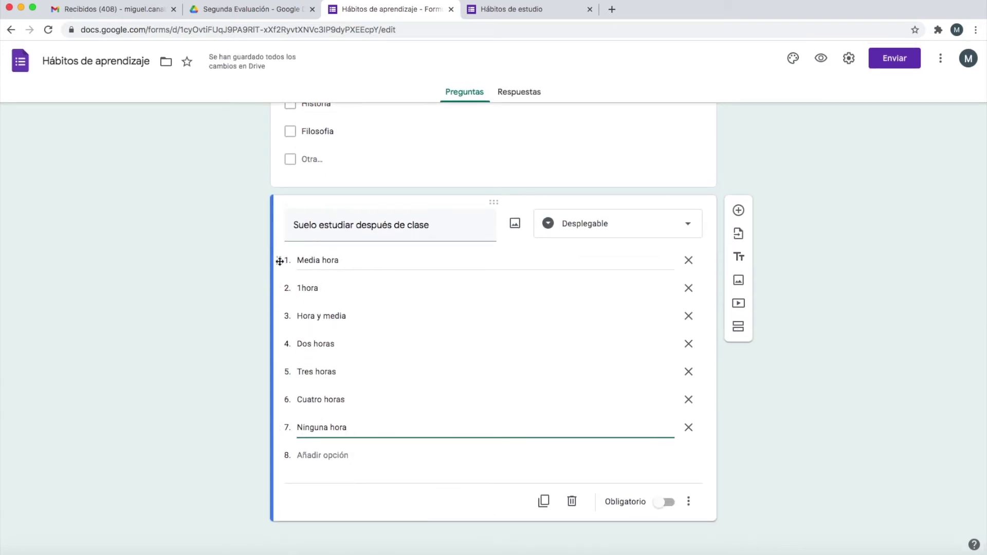
mouse_move(279, 260)
left_mouse_down()
mouse_move(278, 295)
mouse_move(277, 260)
left_mouse_up()
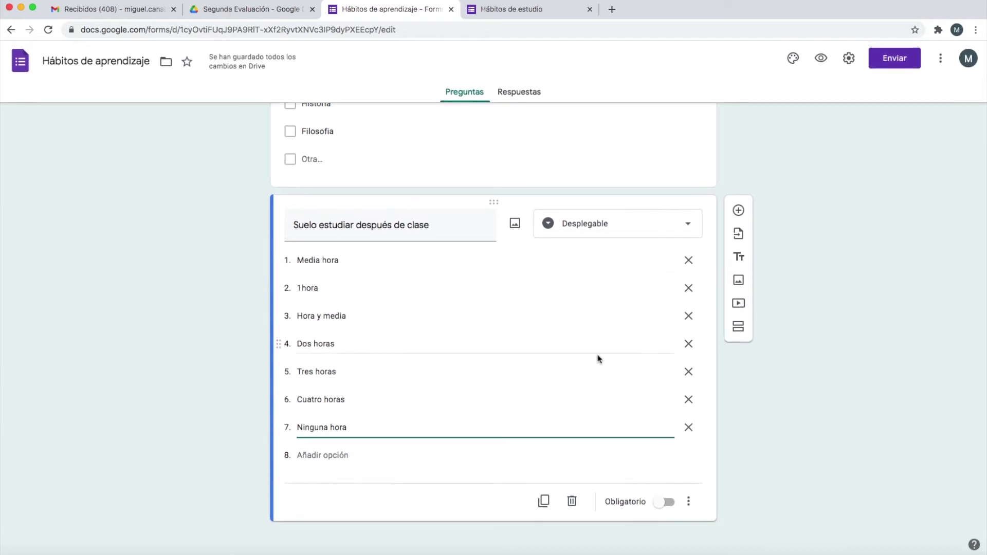
left_click(688, 503)
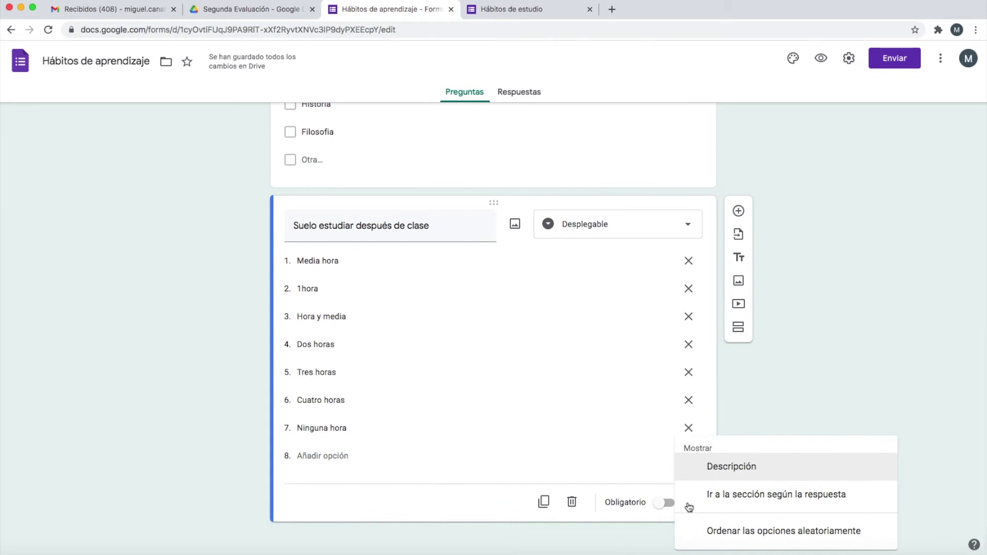
left_click(588, 468)
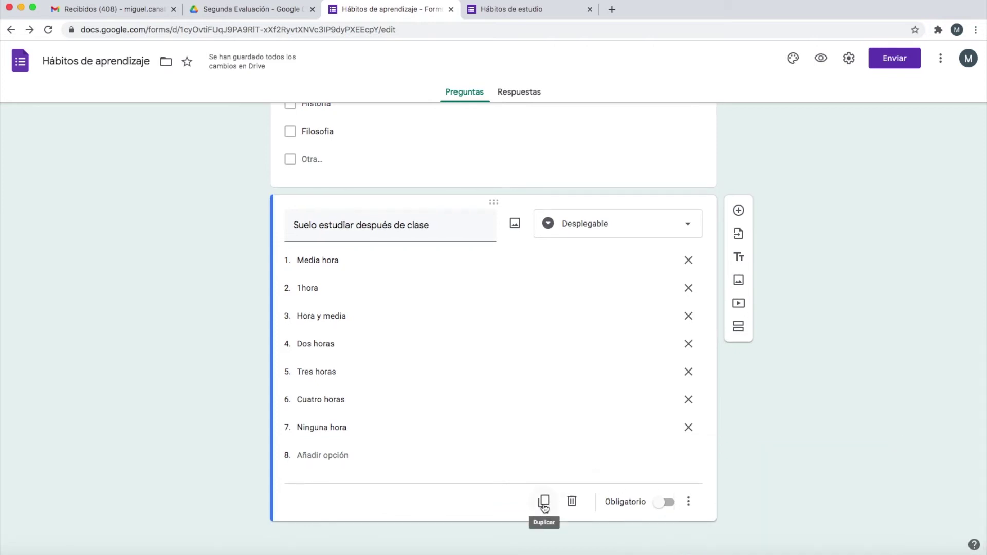
Step: Switch to the form preview, reload it discarding the test answers, and go to the question "Suelo estudiar después de clase"
left_click(515, 9)
left_click(47, 29)
left_click(586, 186)
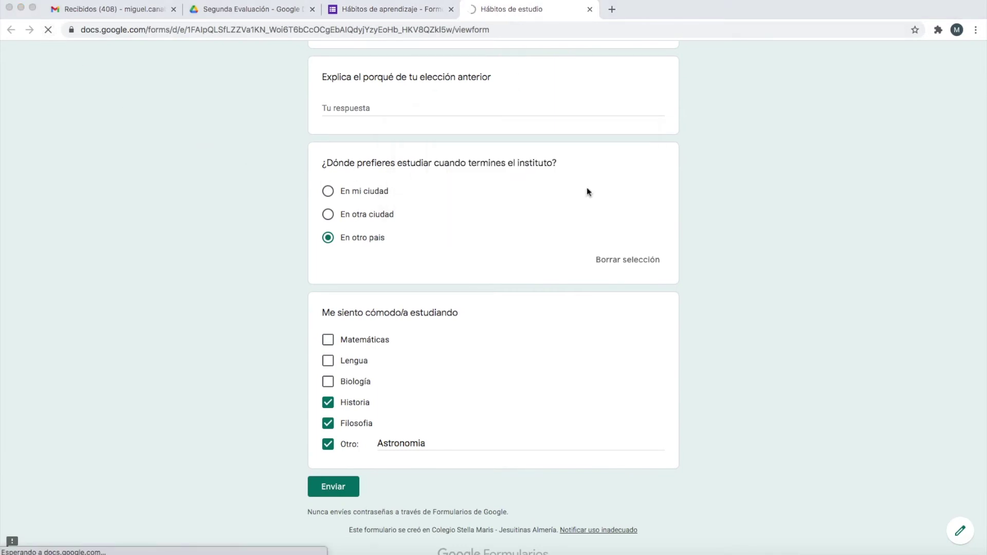
scroll(496, 366, "up", 2)
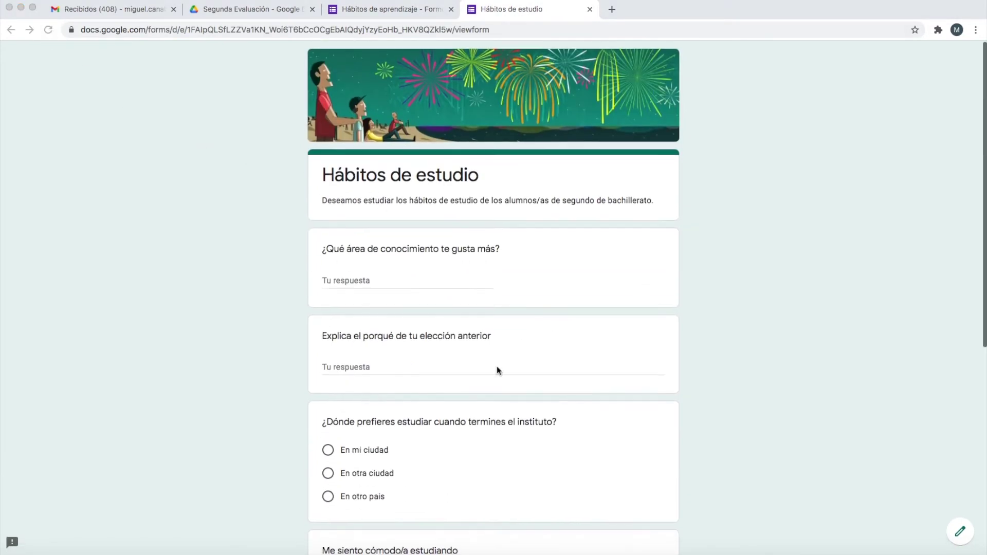
scroll(518, 315, "down", 5)
scroll(518, 313, "down", 3)
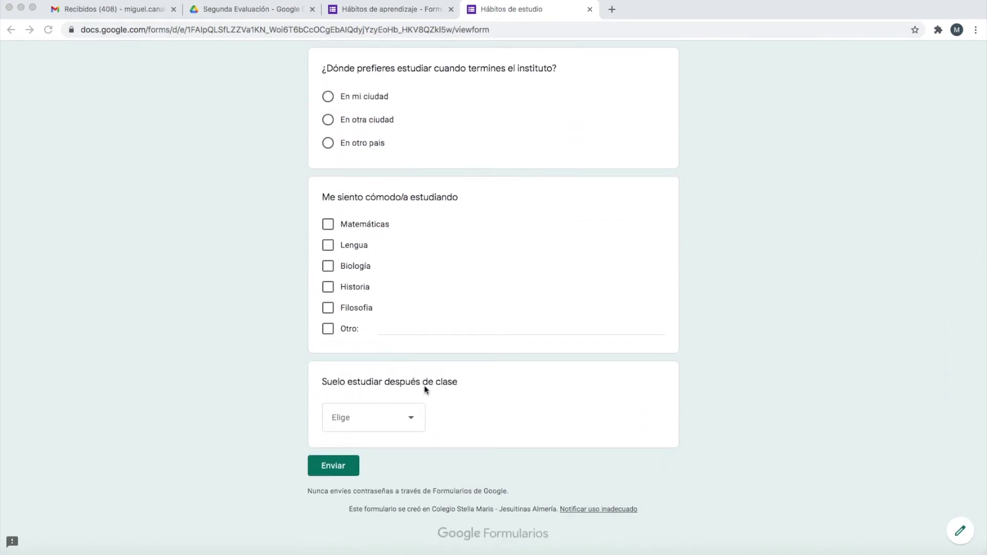
Step: Test the dropdown question in the preview by choosing "Tres horas" and then "Ninguna hora", and review the form
left_click(411, 422)
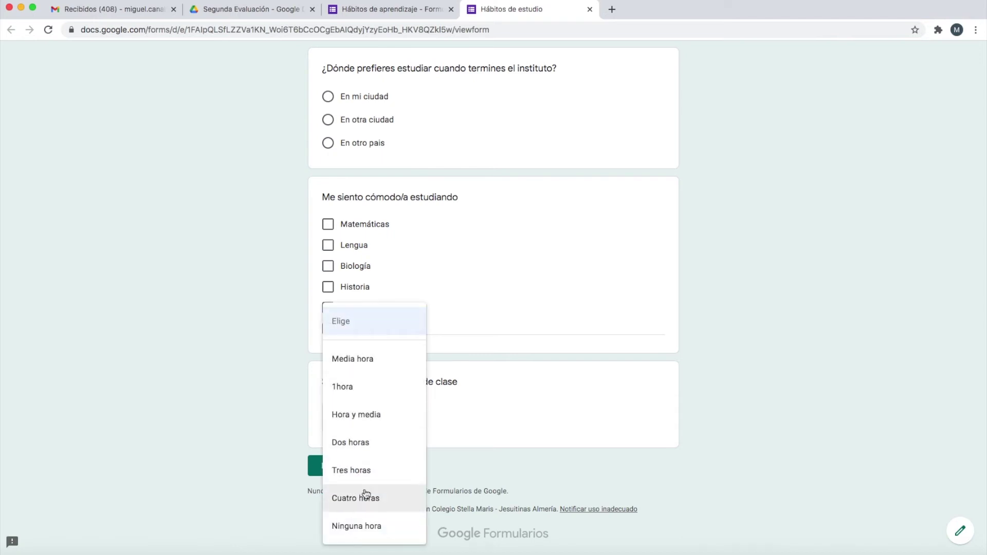
left_click(363, 471)
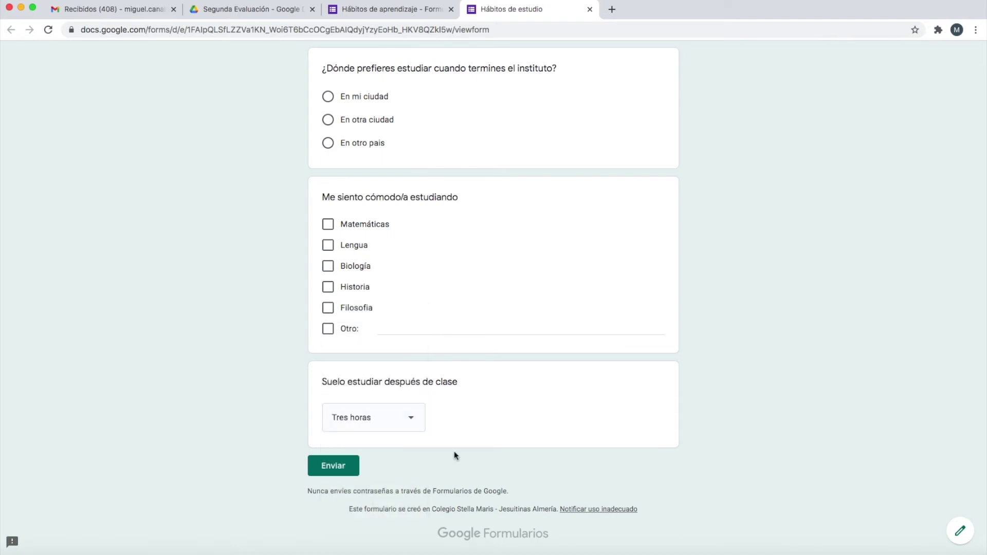
left_click(410, 418)
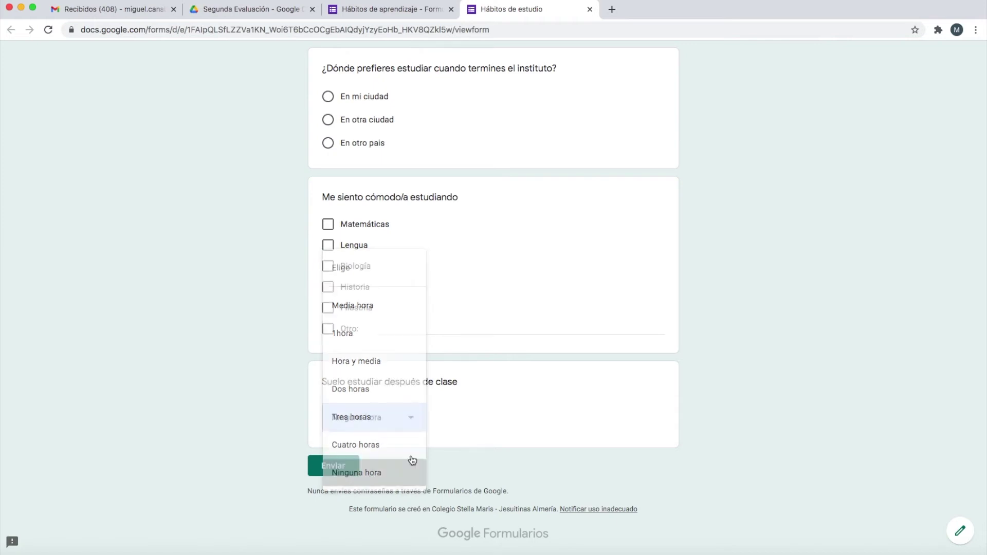
left_click(370, 475)
scroll(390, 276, "up", 7)
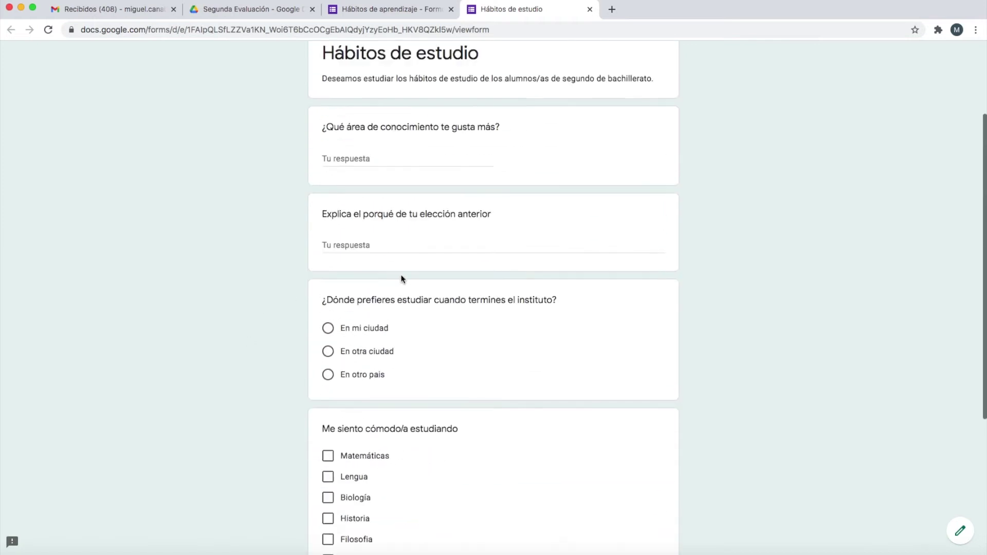
scroll(403, 279, "down", 7)
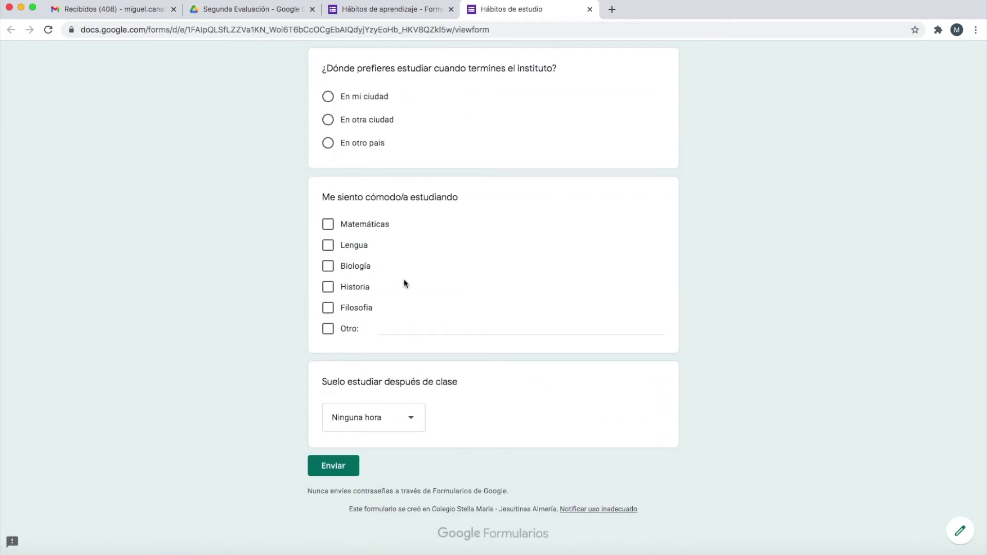
scroll(403, 278, "down", 1)
Step: Return to the form editor and add a new blank question below the dropdown question
left_click(381, 10)
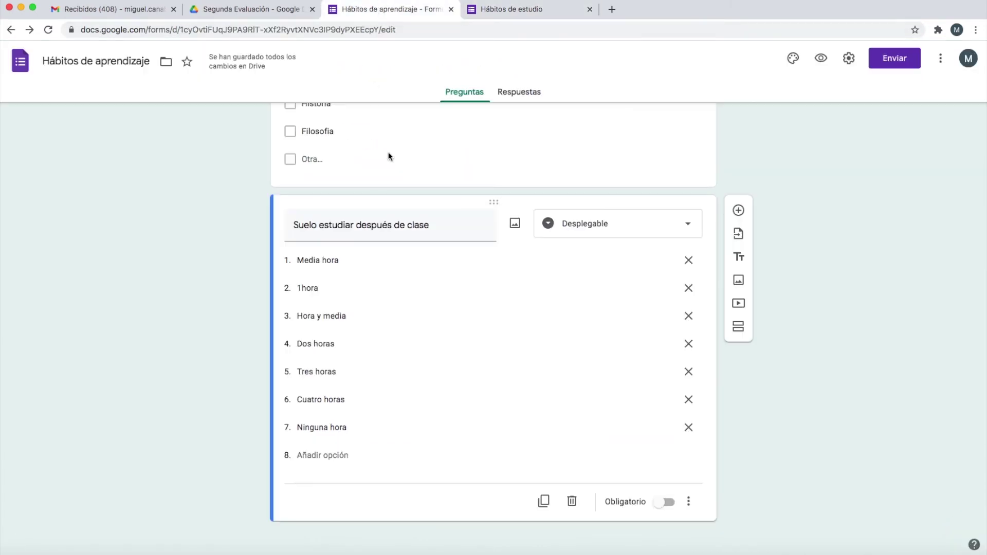
left_click(738, 210)
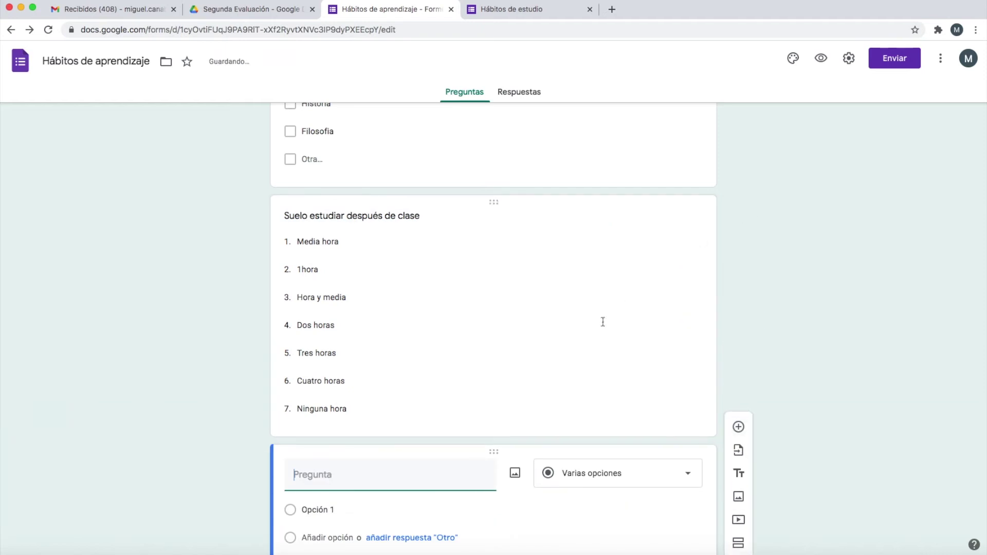
left_click(603, 479)
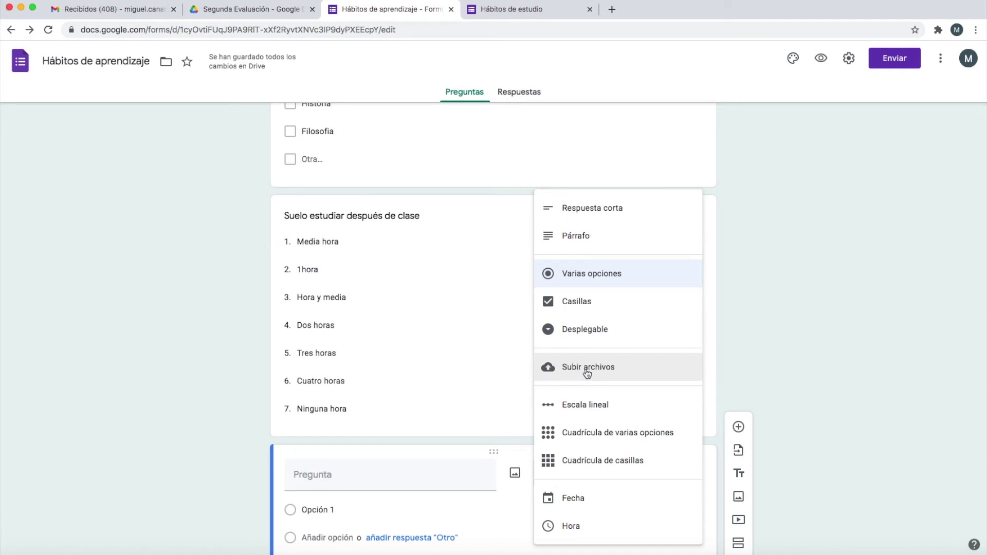
left_click(775, 317)
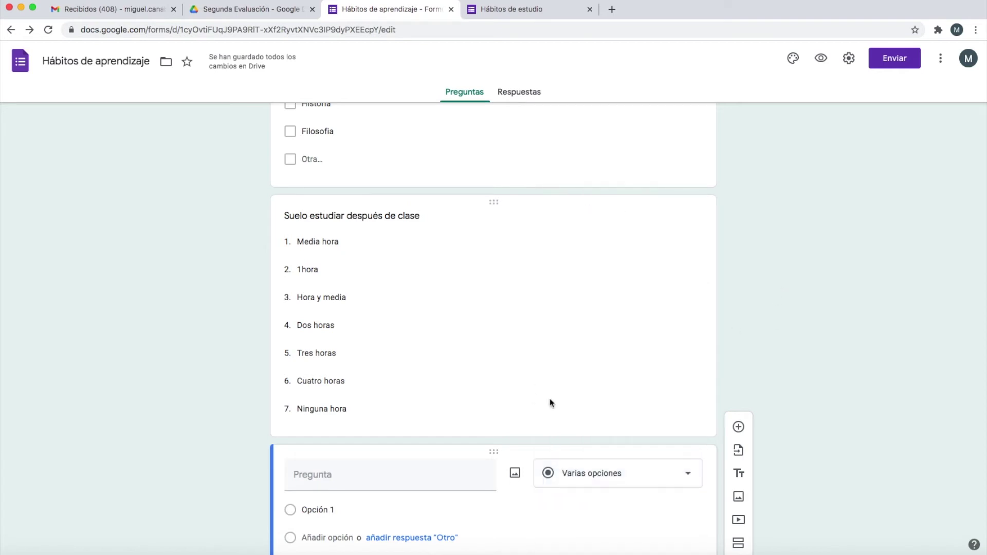
scroll(790, 378, "down", 2)
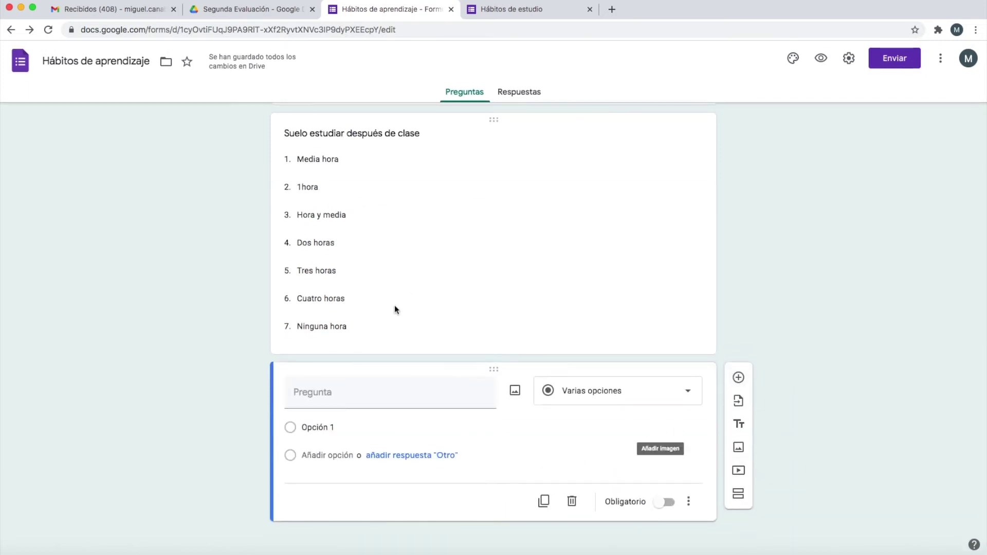
scroll(578, 185, "up", 4)
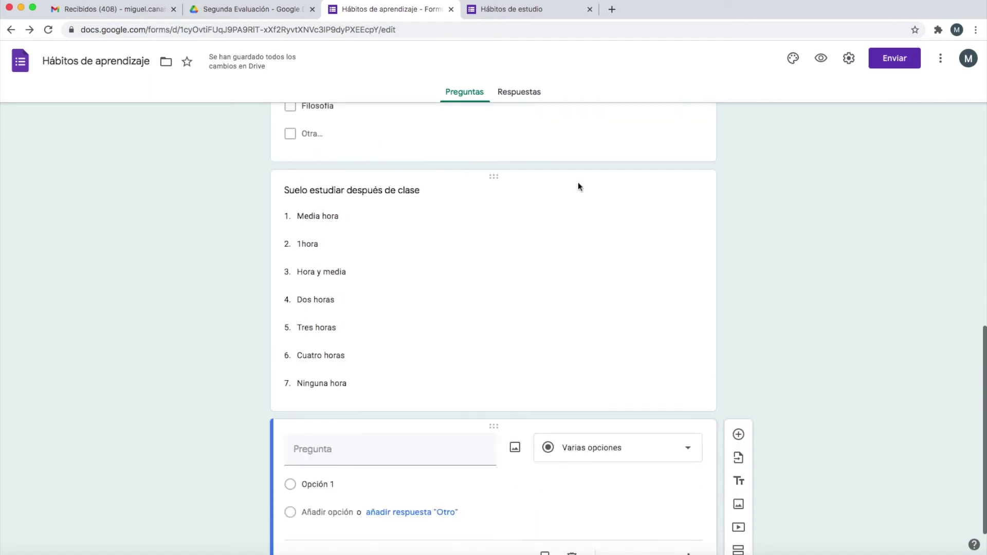
scroll(578, 183, "down", 4)
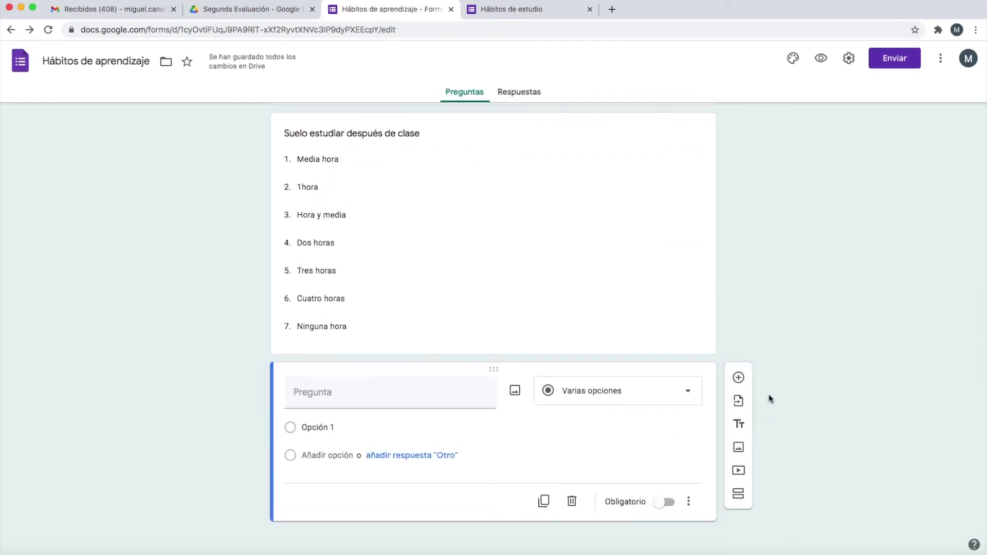
Step: Start inserting a video and search YouTube for "elegir carrera universitaria"
left_click(738, 472)
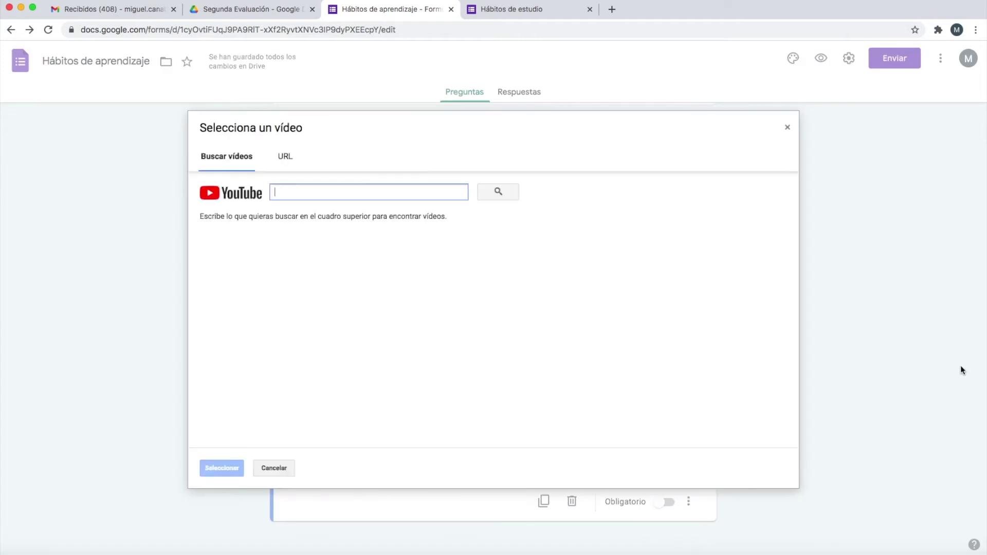
left_click(334, 193)
type("elegir carrera universitaria")
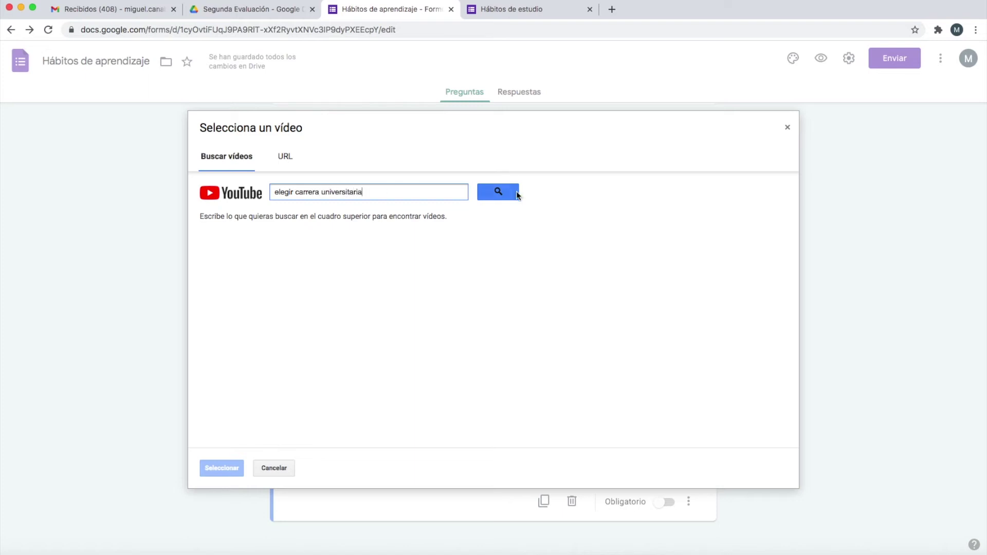
left_click(510, 193)
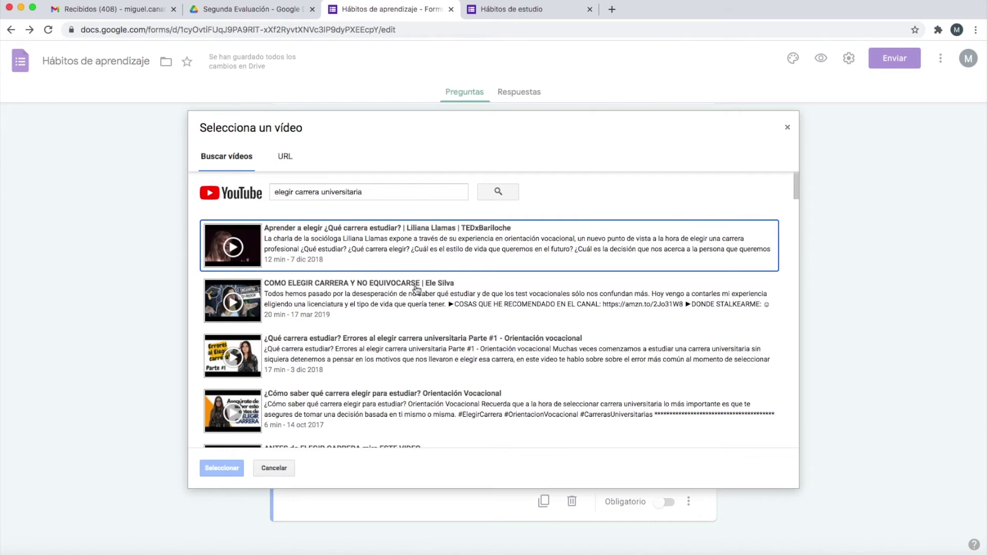
Step: Browse the video results and insert the TEDxBariloche talk "Aprender a elegir ¿Qué carrera estudiar?" into the form
scroll(352, 378, "down", 3)
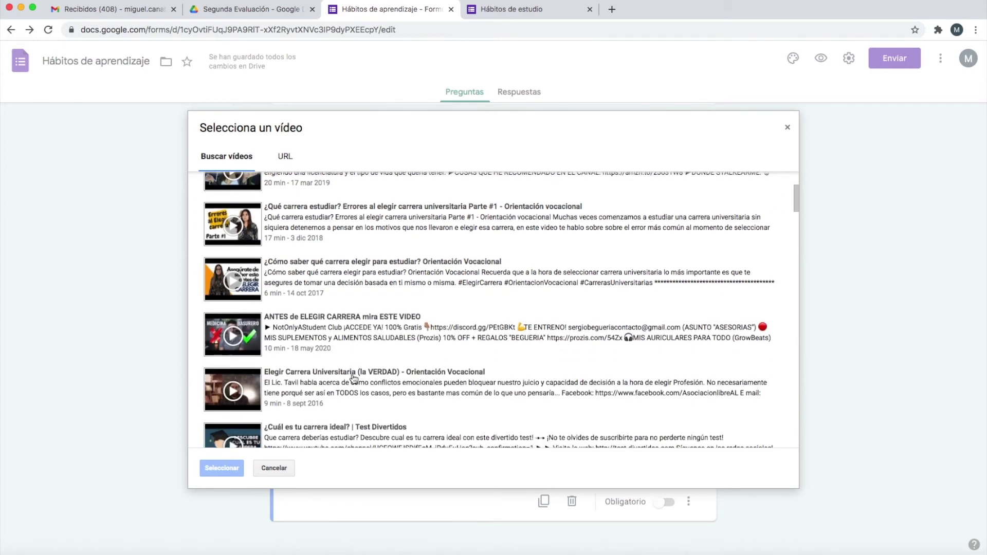
scroll(352, 378, "up", 3)
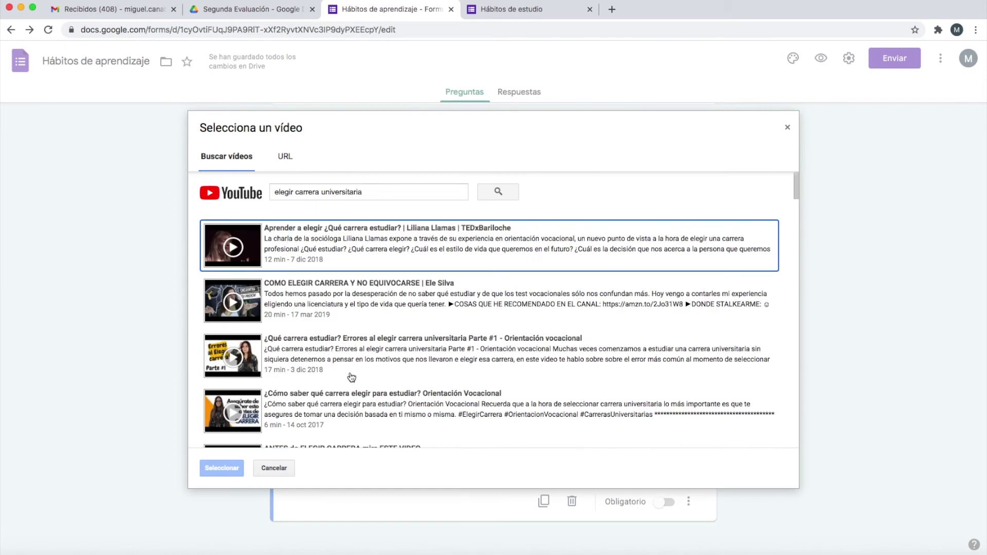
left_click(289, 235)
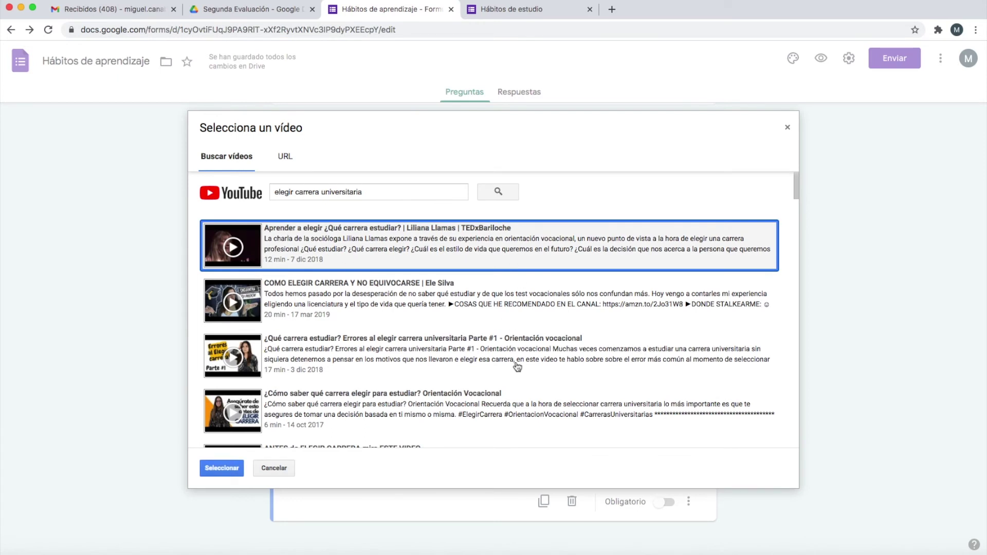
left_click(221, 467)
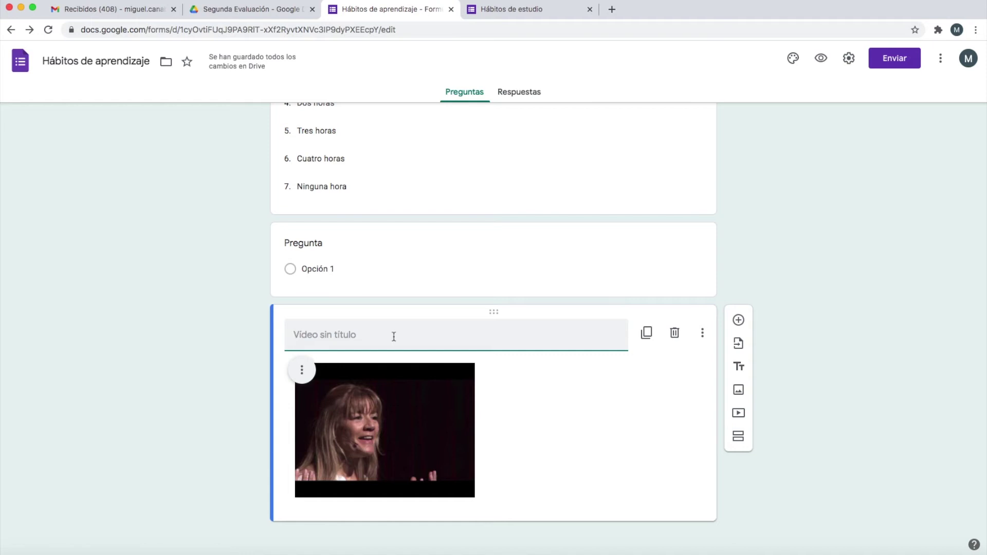
Step: Title the video "Mira esta conferencia sobre como elegir una carrera universitaria"
type("Mira esta conferencia sobre como elegir")
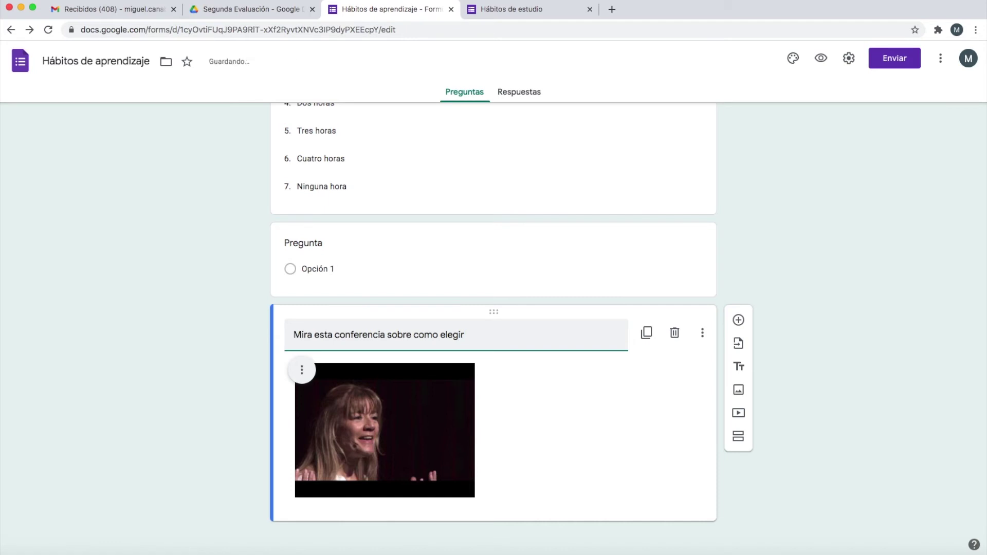
type("re")
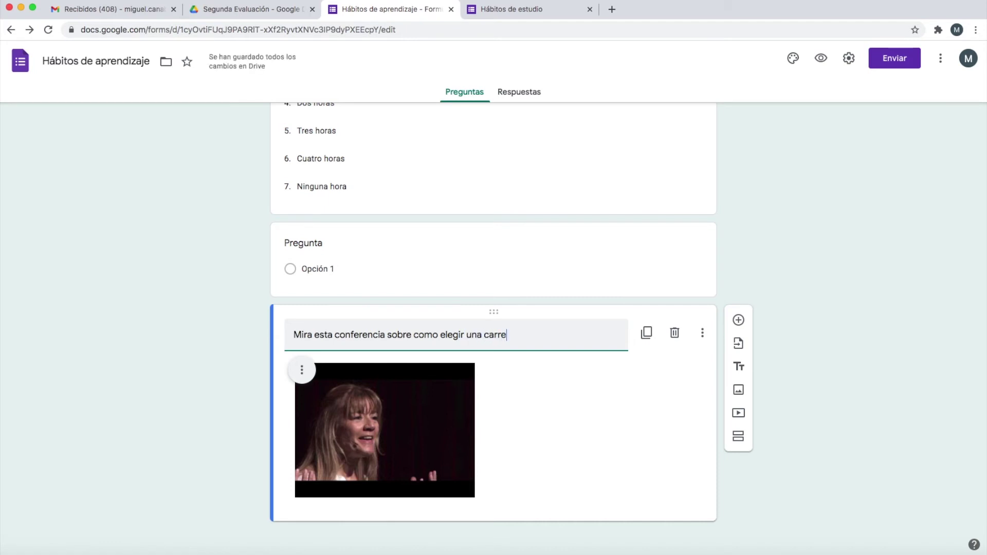
type("ra universitaria")
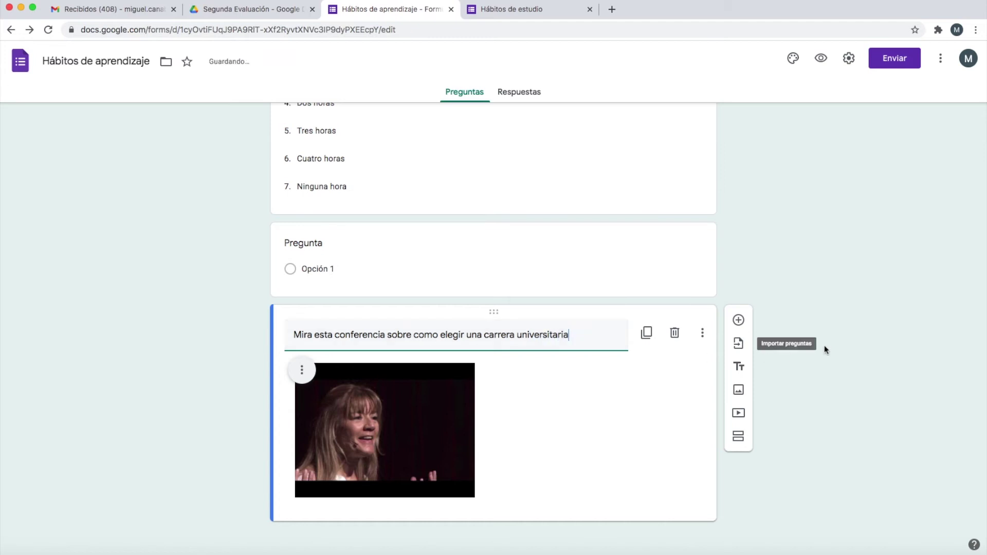
Step: Center the video within its block in the form
left_click(303, 371)
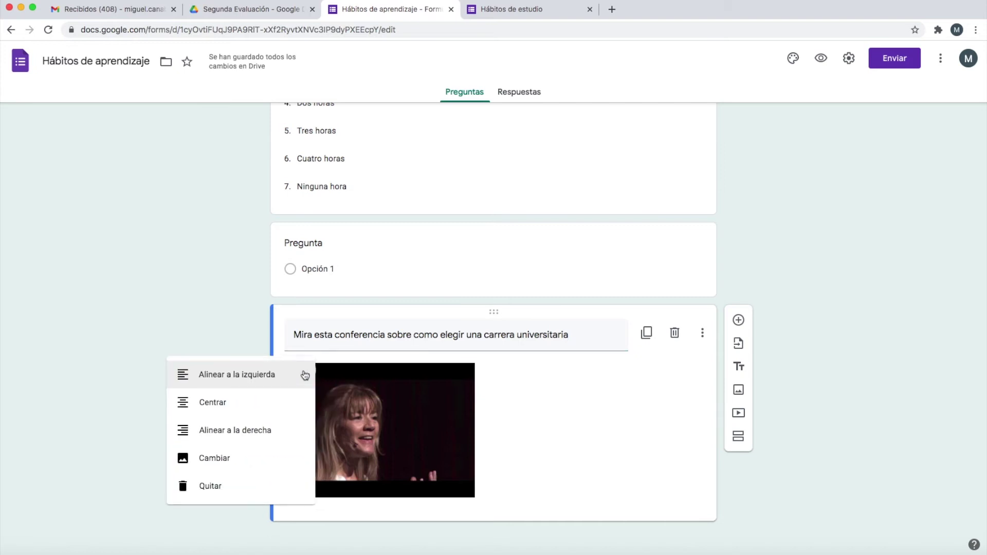
left_click(213, 404)
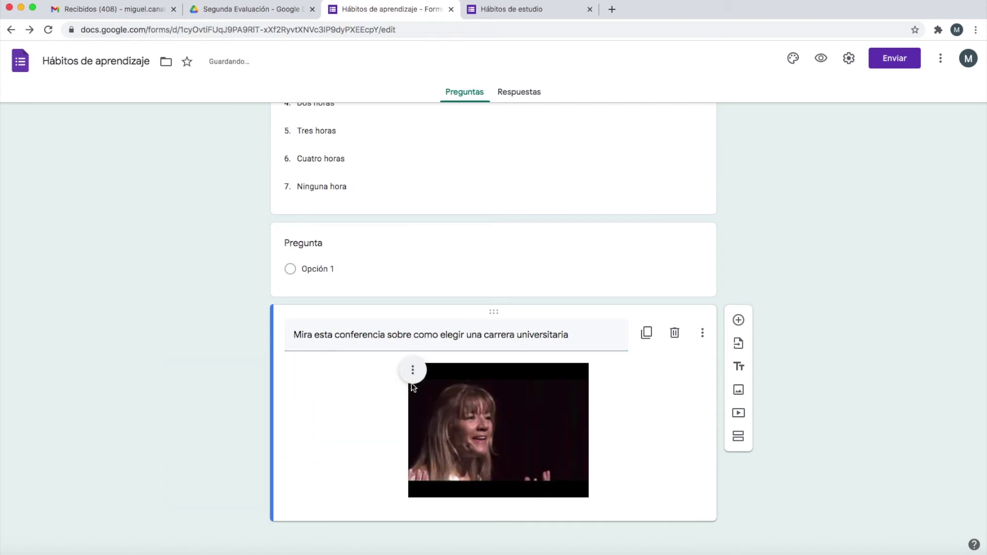
left_click(412, 370)
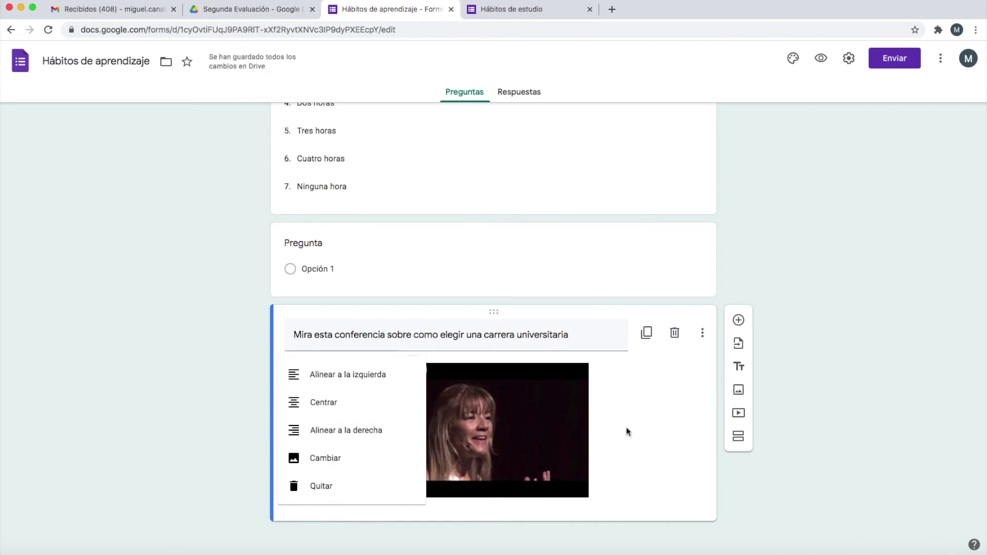
left_click(848, 440)
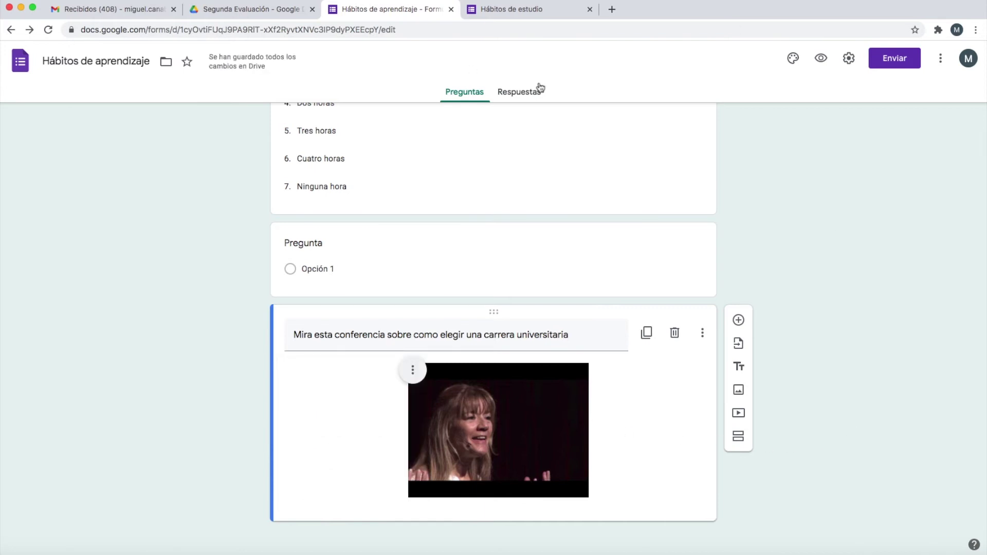
Step: Reload the form preview, discarding the test answers, and play the embedded video at the end of the form
left_click(511, 9)
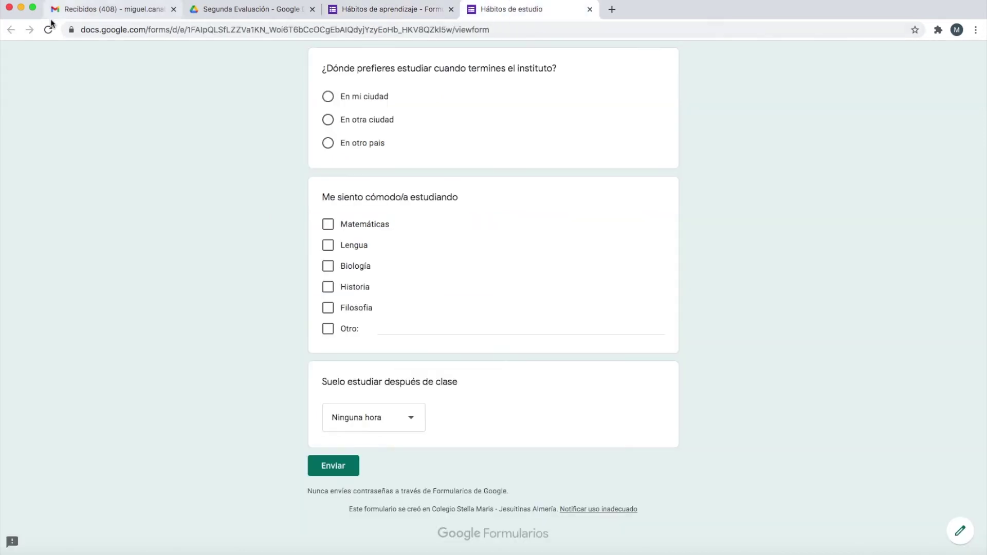
left_click(48, 32)
left_click(586, 186)
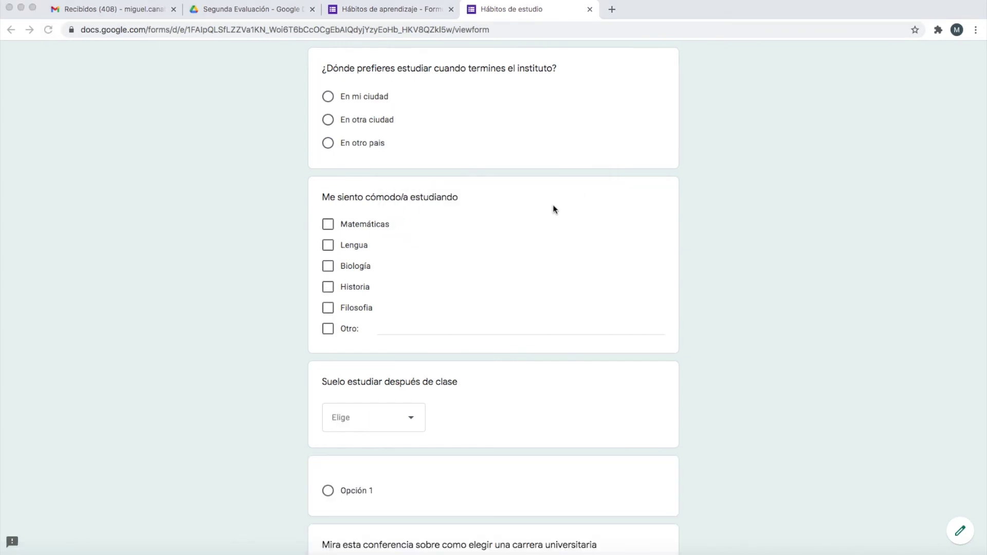
scroll(554, 208, "up", 7)
scroll(554, 209, "down", 12)
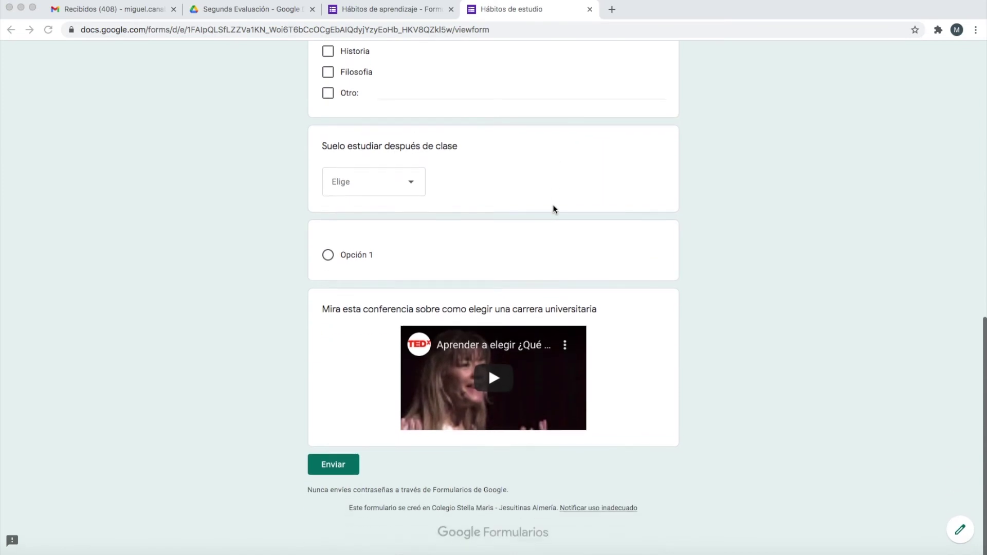
left_click(492, 380)
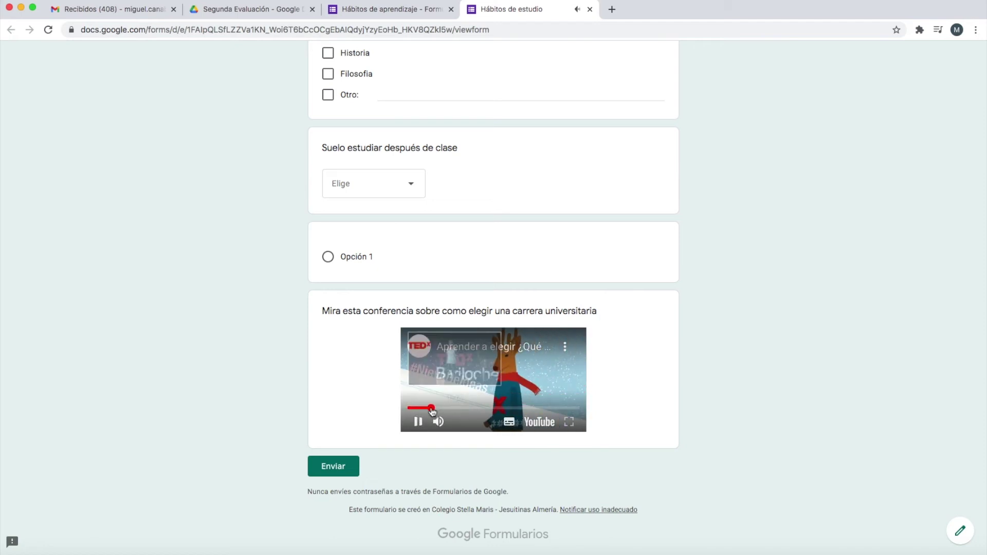
Step: Skip ahead in the embedded video in the form preview and pause playback
left_click(432, 412)
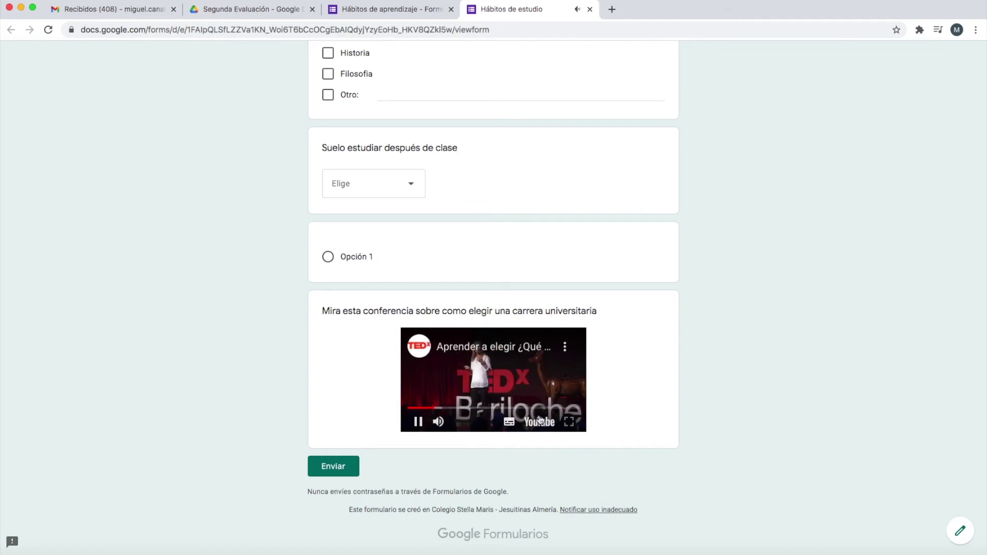
left_click(418, 422)
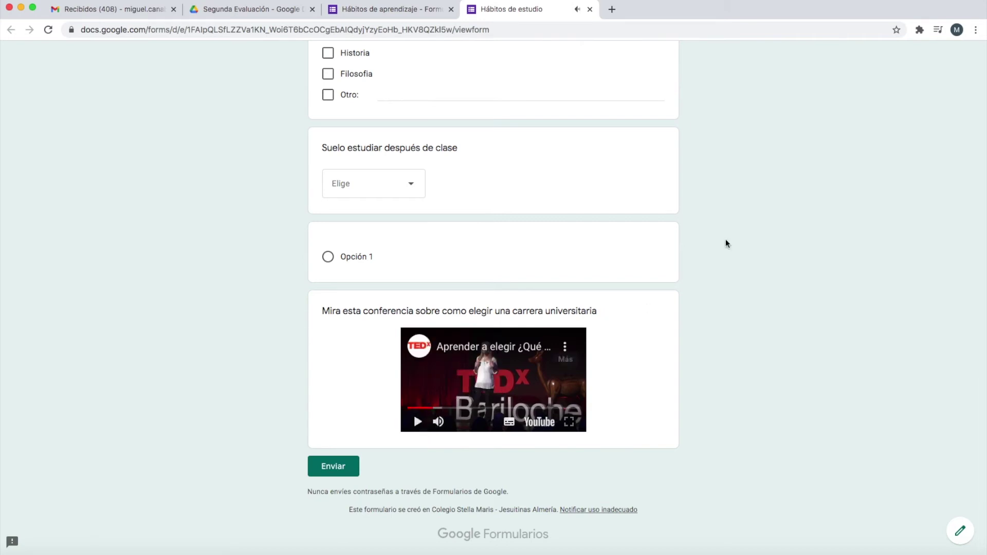
Step: Return to the form editor and enlarge the embedded video to about two thirds of its block's width
left_click(406, 7)
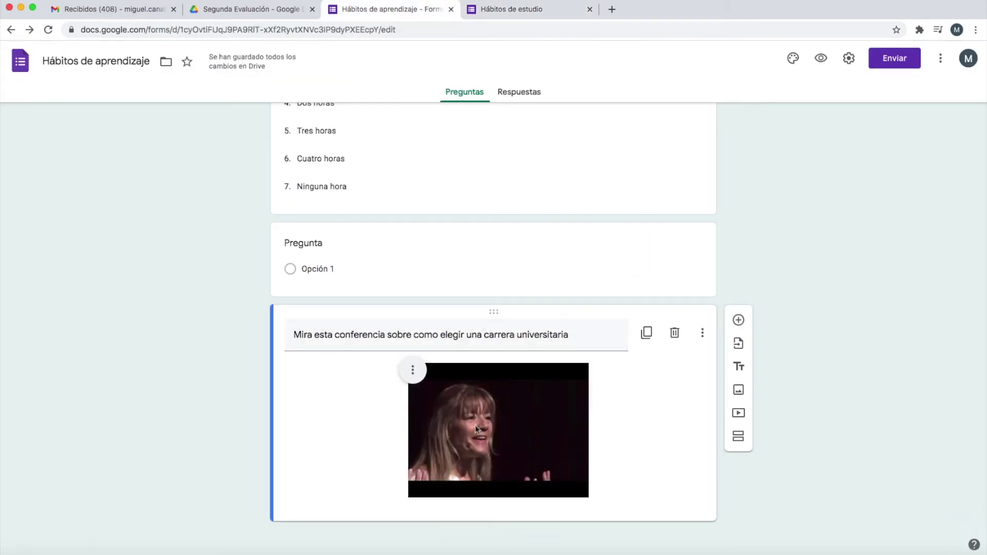
left_click(546, 432)
left_click_drag(407, 363, 323, 354)
scroll(503, 381, "down", 3)
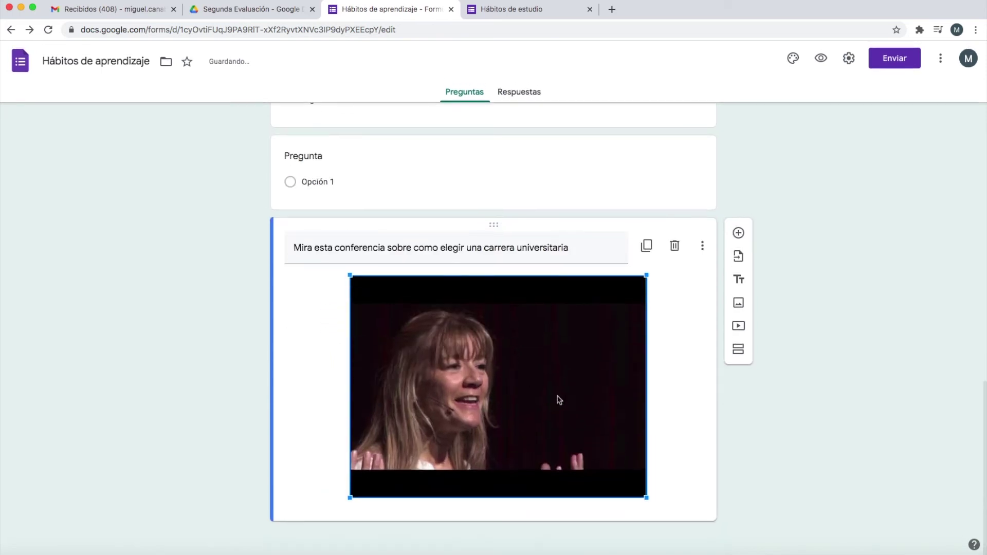
left_click(649, 278)
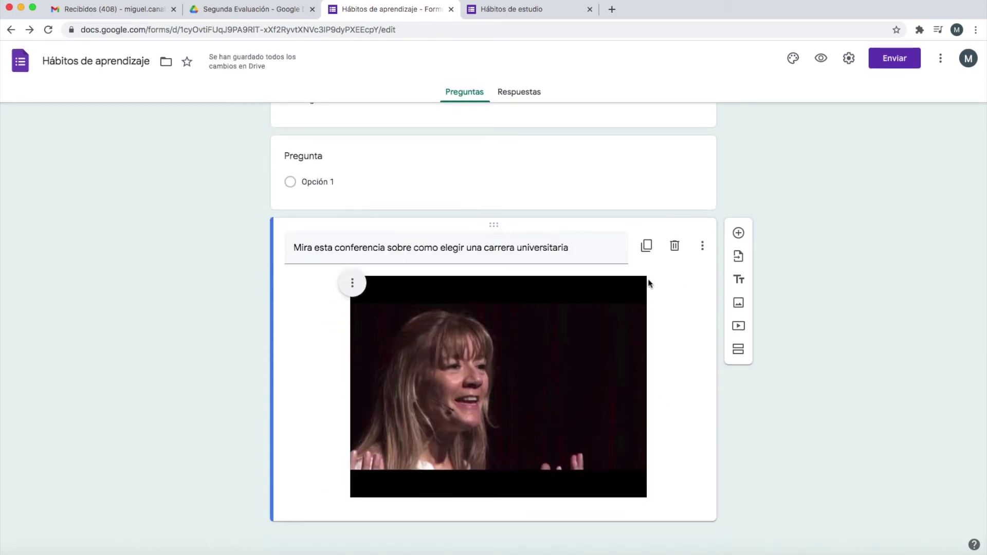
Step: Reload the form preview and check the size of the enlarged video at the end of the form
left_click(509, 9)
left_click(48, 30)
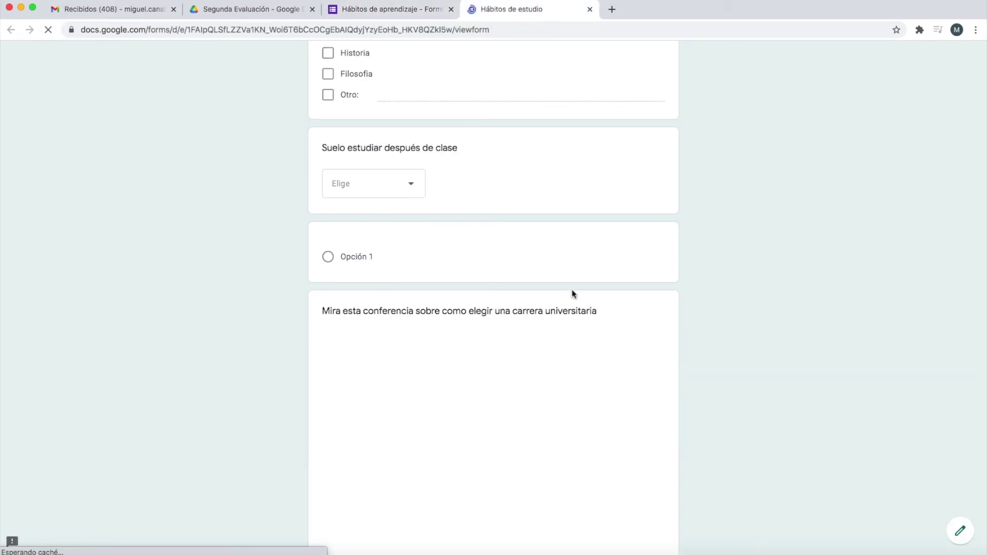
scroll(596, 304, "down", 3)
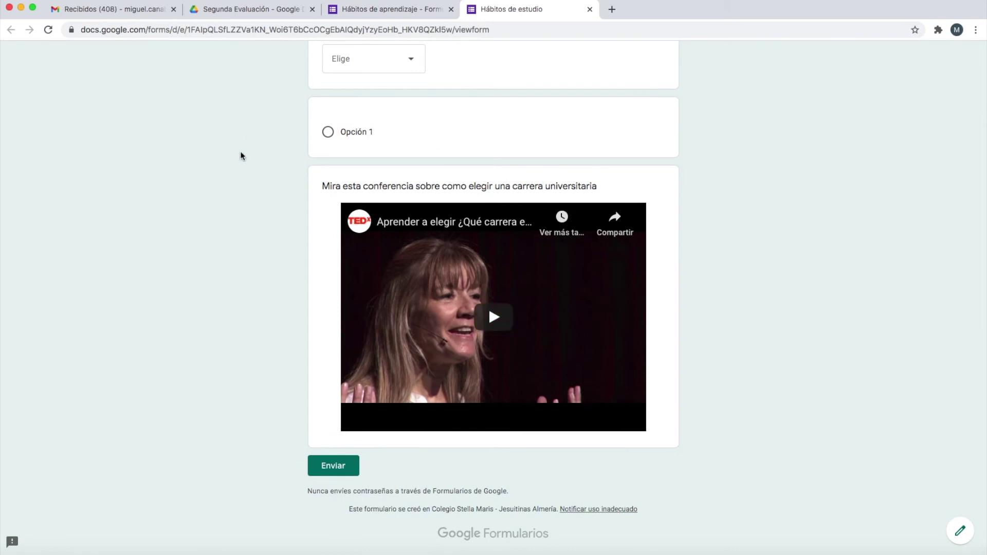
Step: Enlarge the video a little more in the form editor, to about three quarters of its block's width
left_click(403, 9)
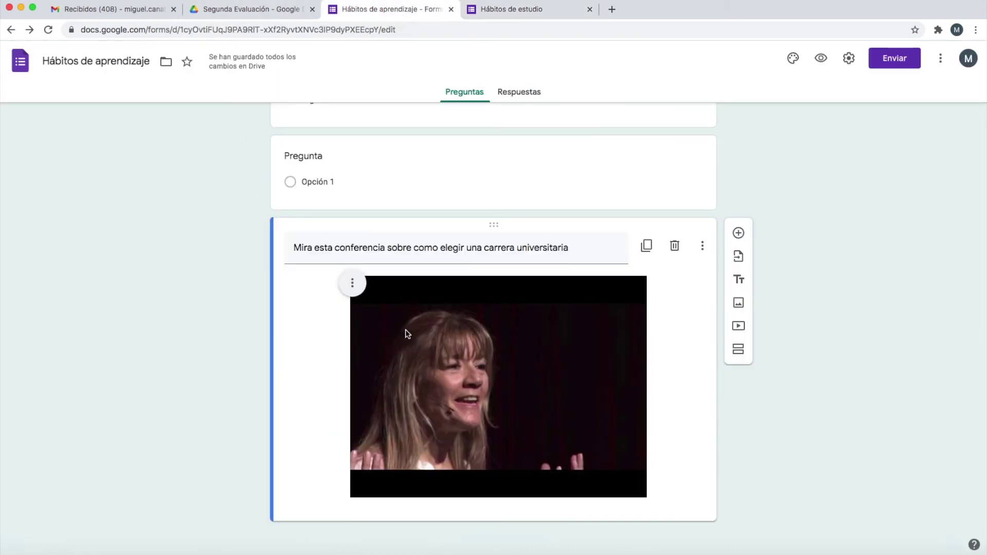
left_click(602, 298)
left_click_drag(647, 276, 686, 253)
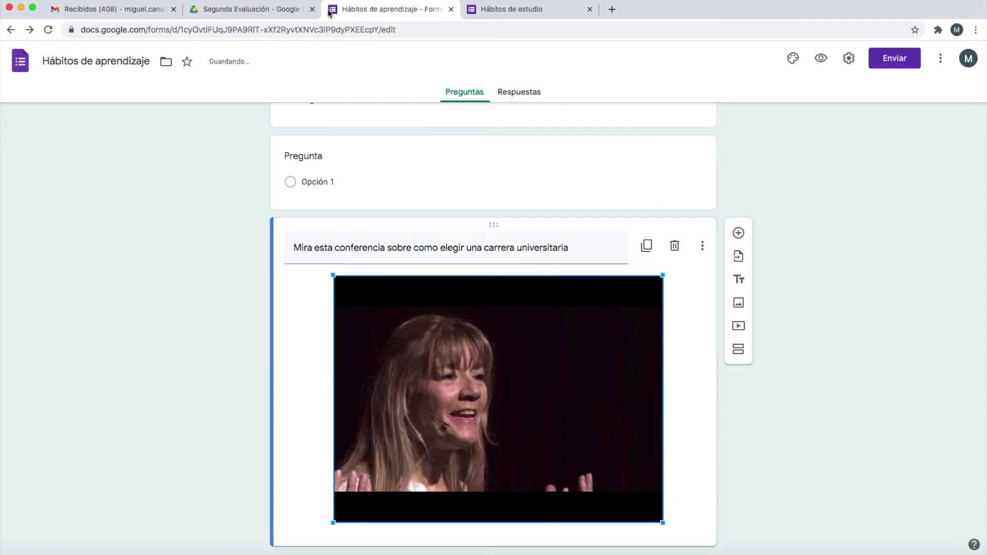
Step: Reload the preview again and look over the form's questions and the resized video
left_click(483, 11)
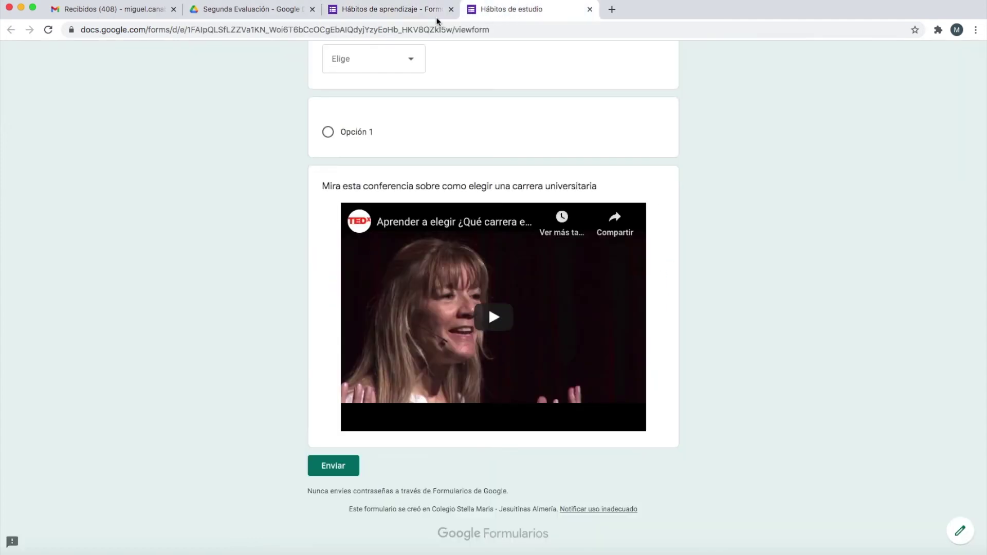
left_click(48, 30)
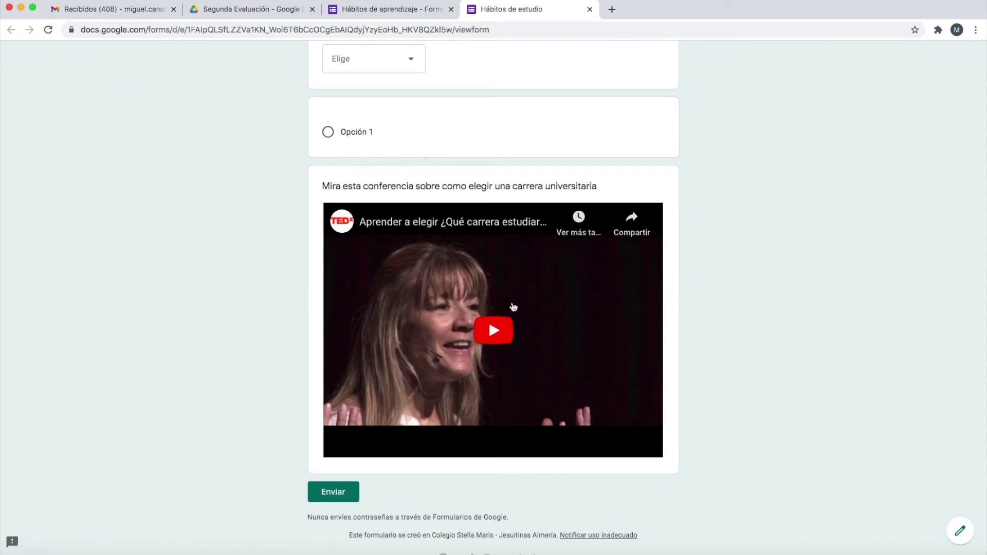
scroll(511, 311, "up", 4)
scroll(511, 311, "down", 5)
scroll(509, 287, "up", 10)
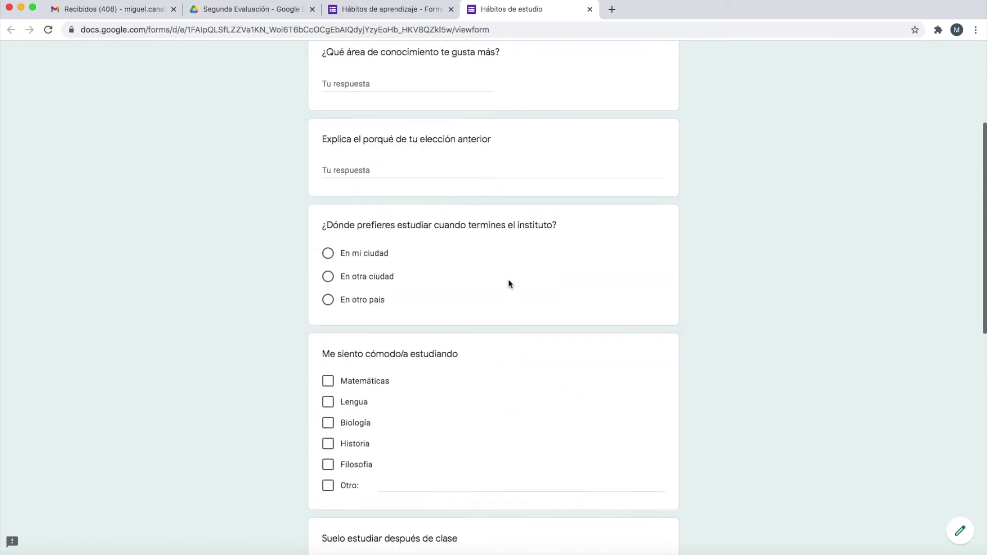
scroll(505, 281, "down", 10)
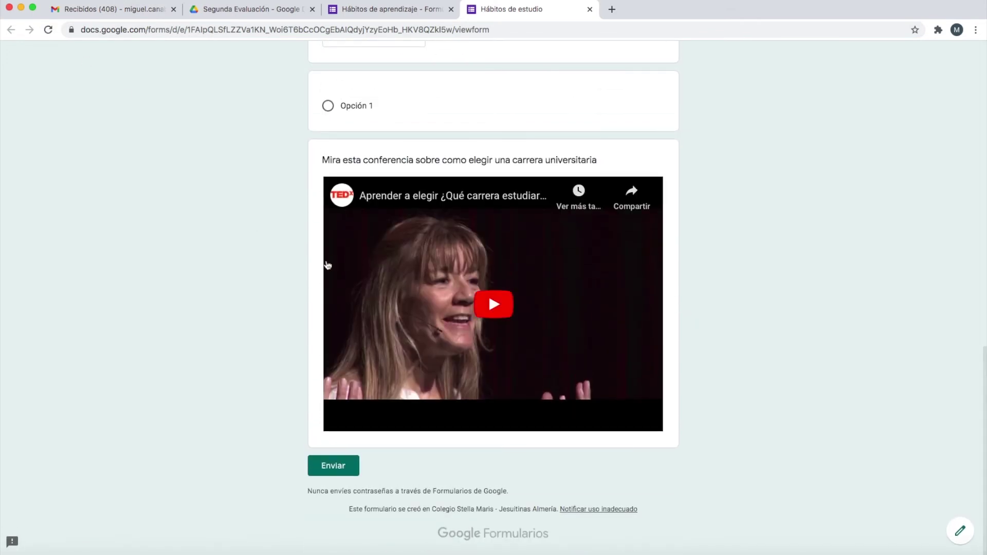
Step: Add a "Subir archivos" question below the video in the form editor and accept that respondents upload files to Drive
left_click(396, 10)
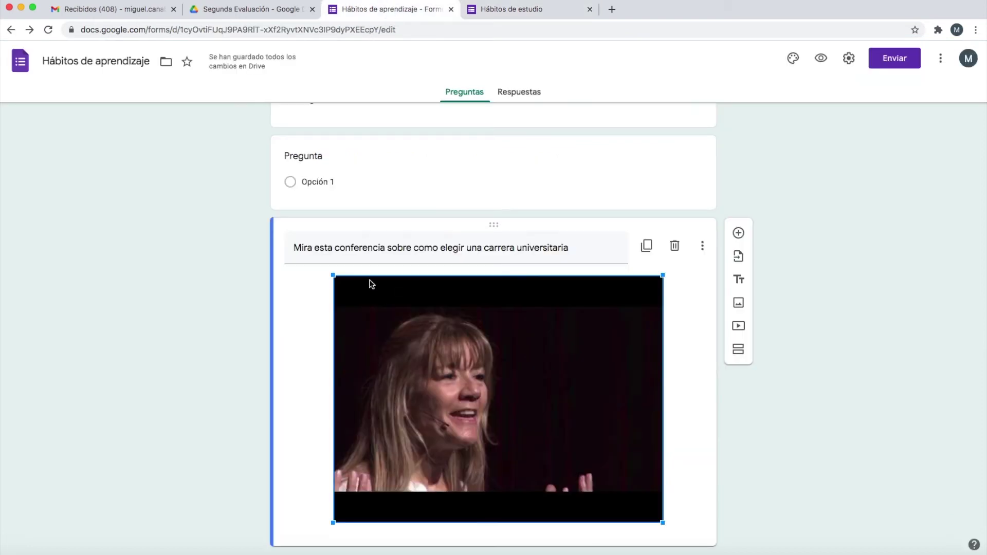
scroll(817, 313, "down", 2)
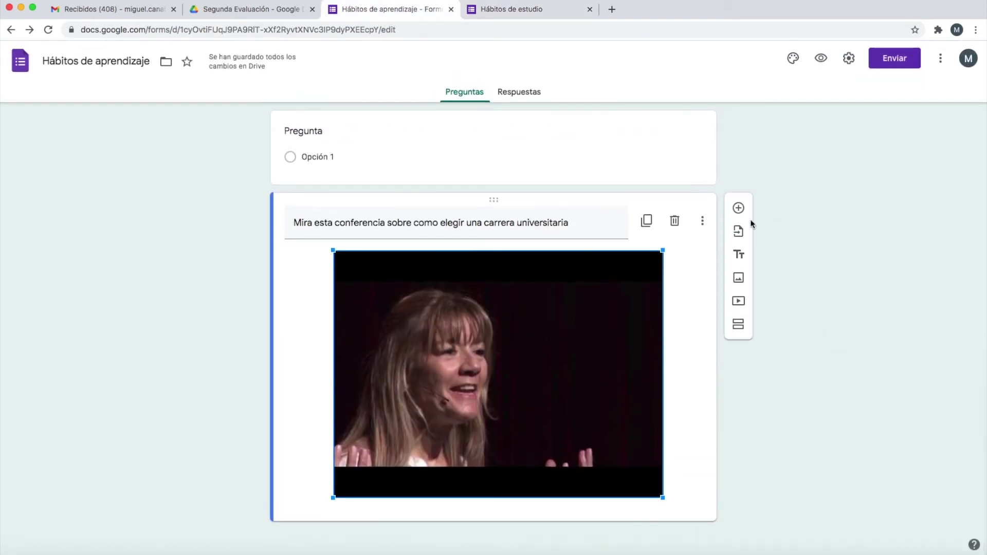
left_click(738, 207)
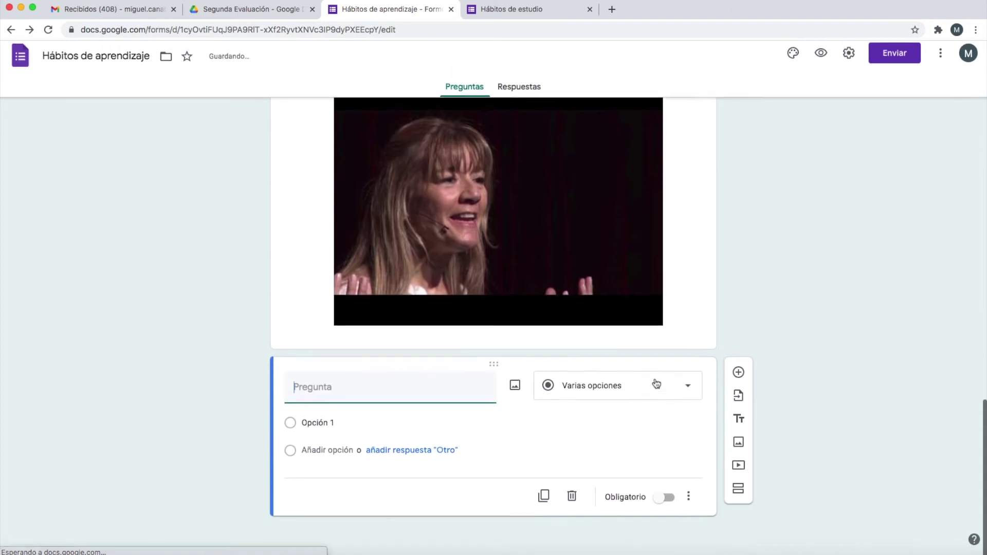
left_click(599, 394)
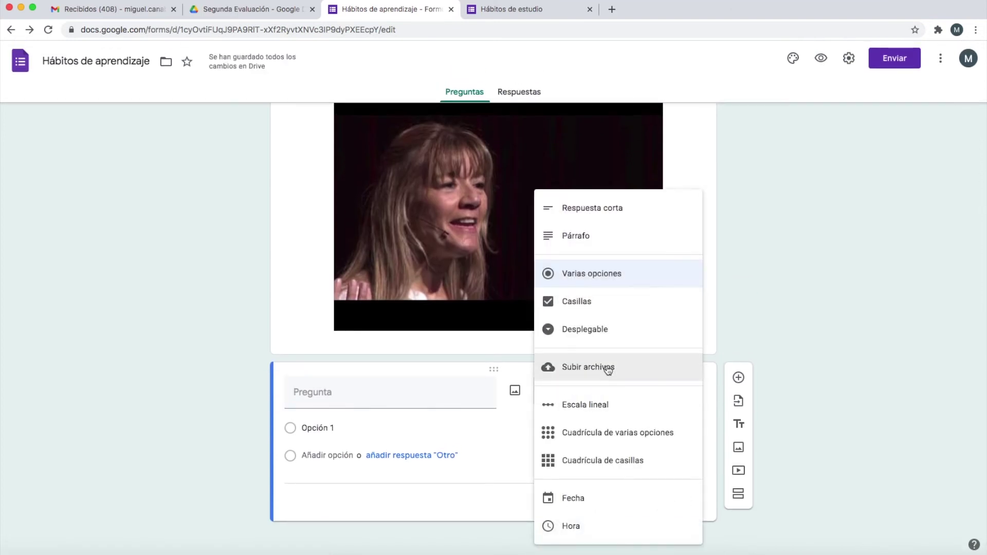
left_click(608, 368)
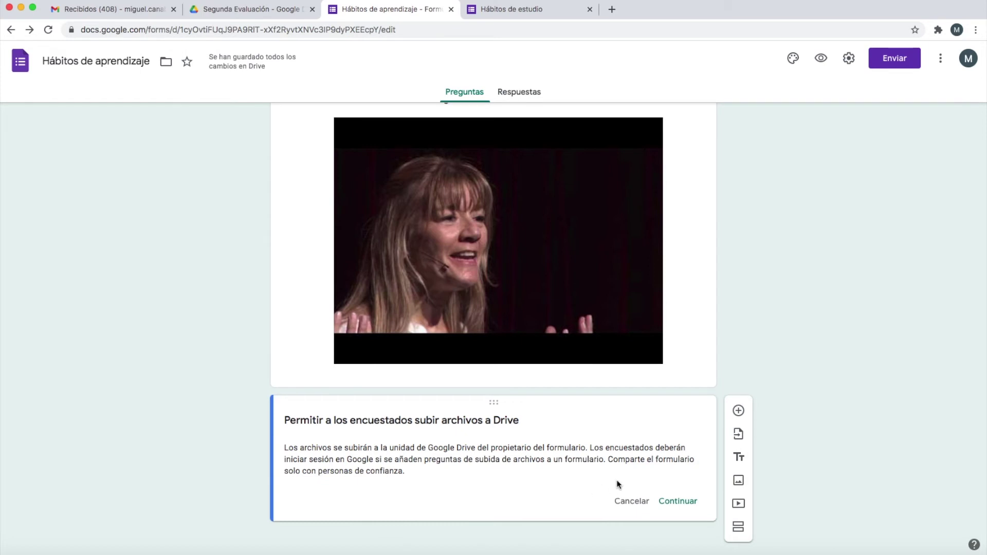
scroll(587, 480, "up", 1)
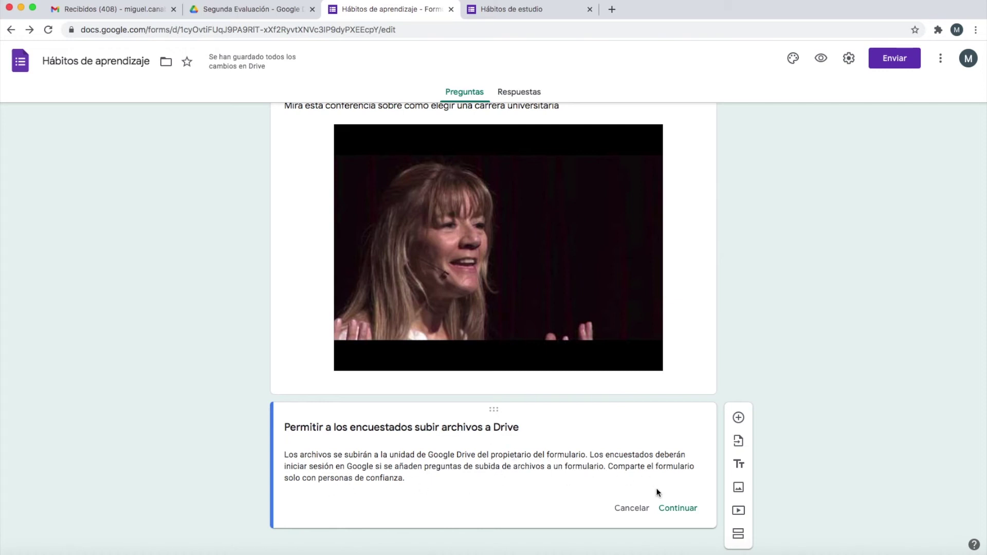
left_click(686, 507)
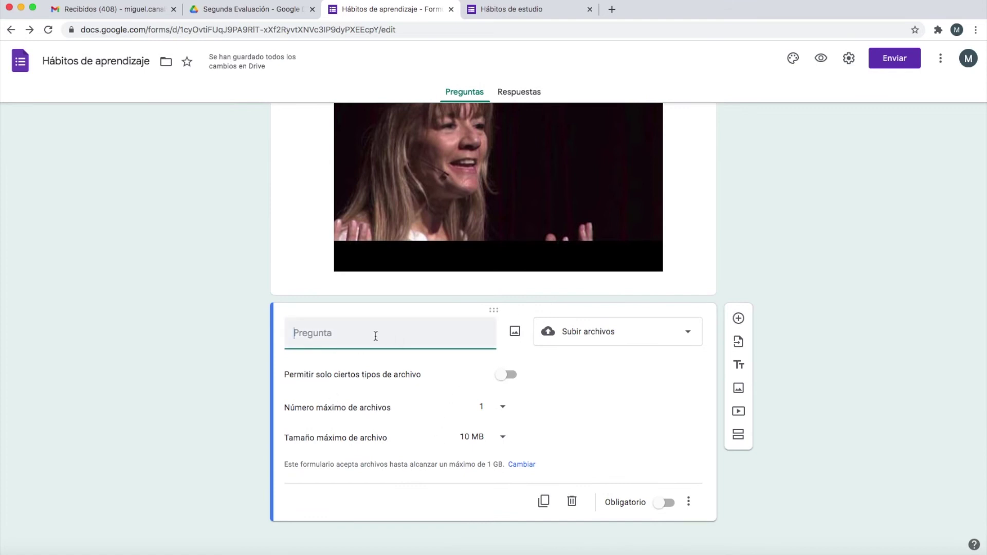
Step: Title the question "Escribe un texto expresando tus inquietudes sobre el futuro de tus estudios. Minimo dos páginas."
type("Esc")
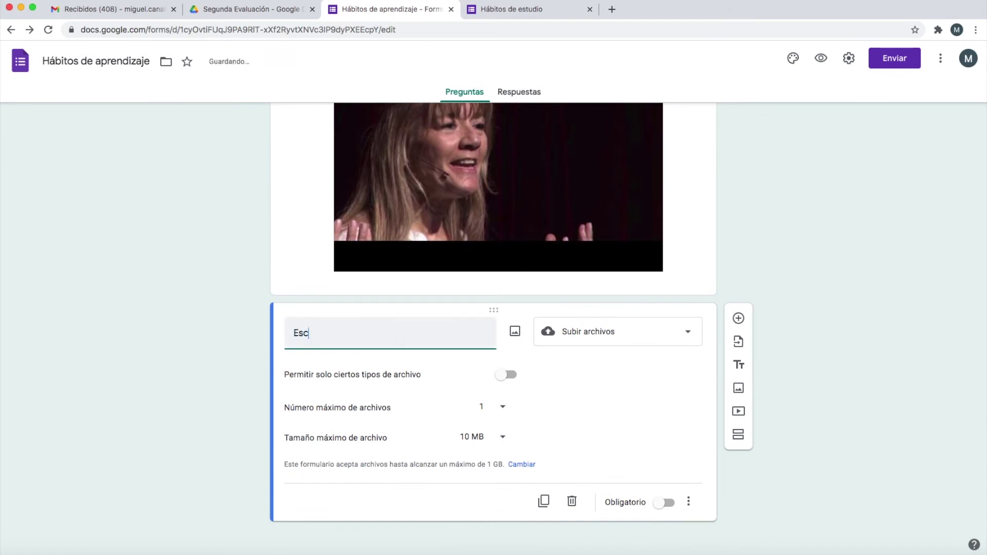
type("ribe un texto expresando tus inquietude")
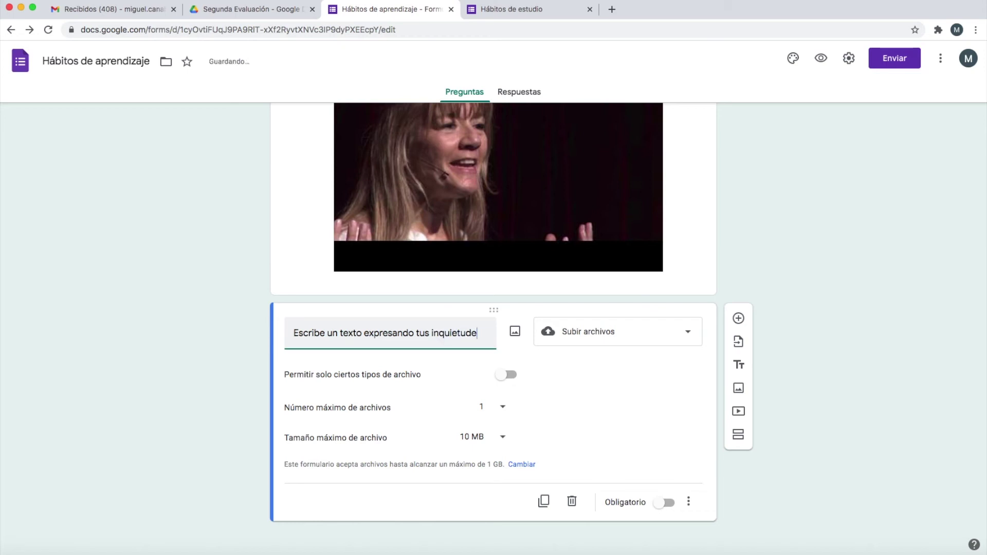
type("s sobre ")
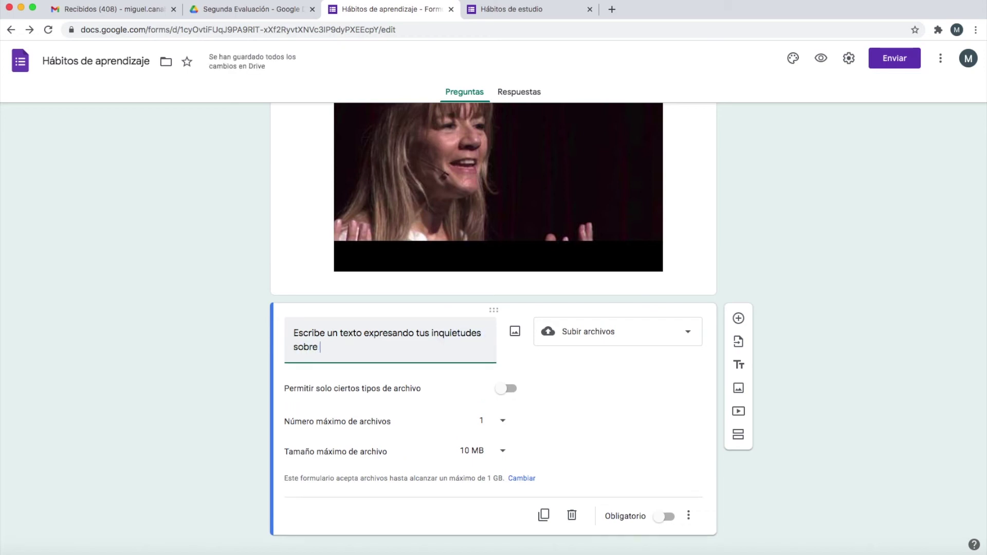
type("el futuro de ")
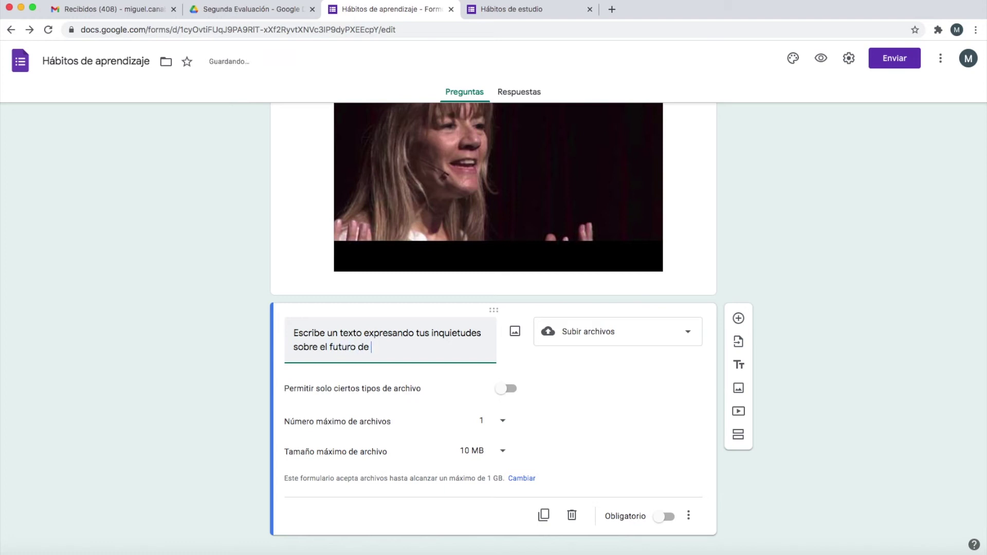
type("tus est")
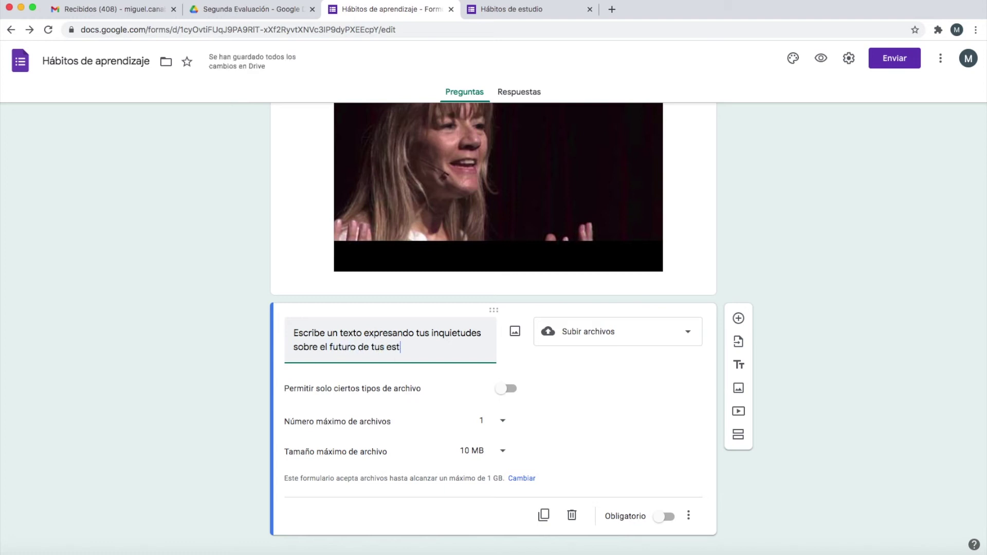
type("udios. Mi")
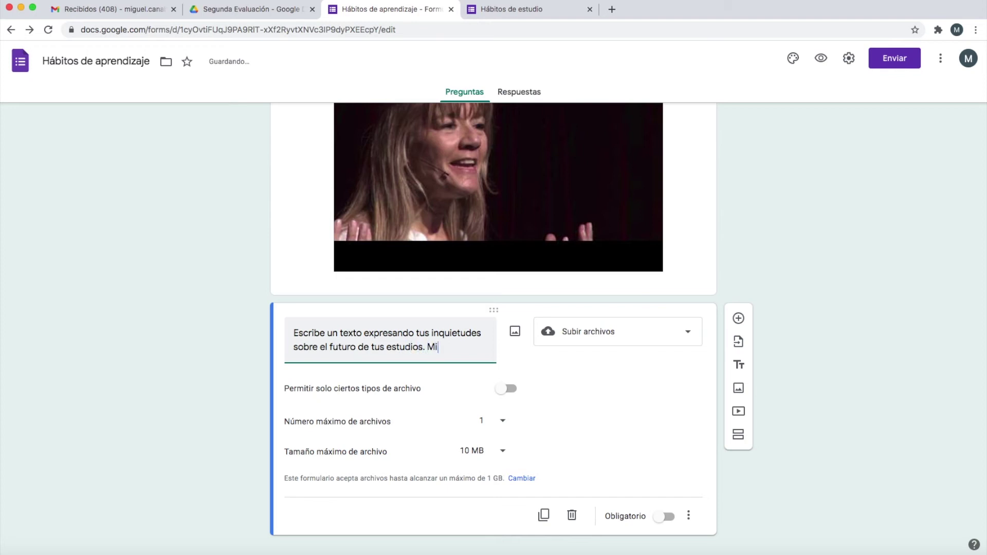
type("nimo dos páginas.")
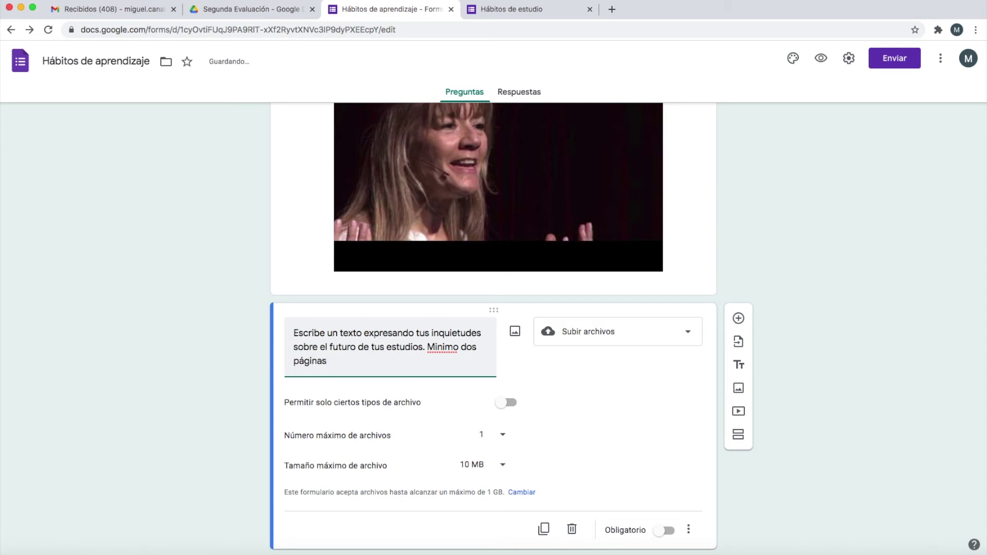
Step: Correct the spelling of "Minimo" to "Mínimo" in the file upload question's title
right_click(443, 349)
left_click(442, 352)
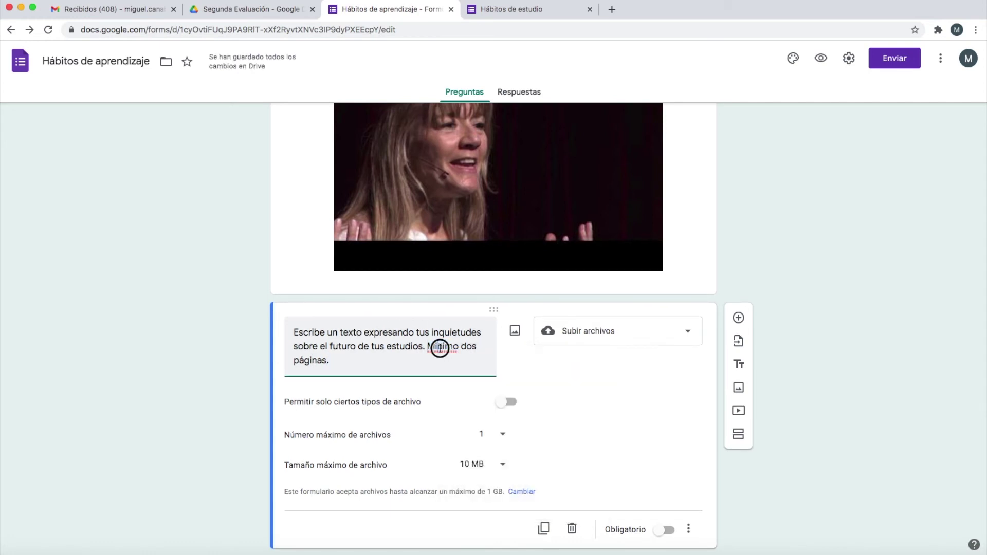
right_click(440, 348)
left_click(442, 347)
left_click(439, 348)
key("BackSpace")
type("í")
left_click(392, 391)
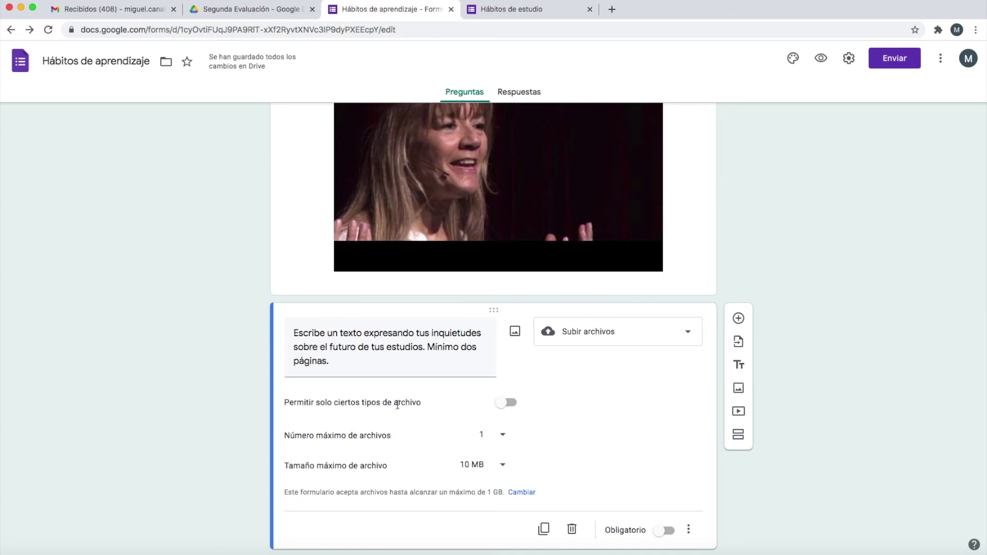
Step: Restrict the upload question to certain file types, allowing only Documento and PDF
left_click(509, 403)
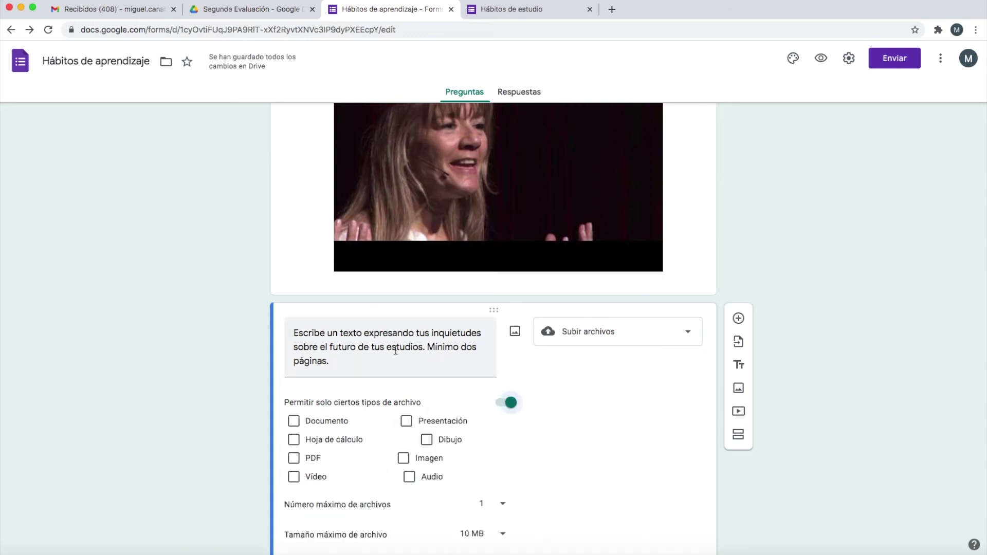
left_click(293, 458)
left_click(293, 421)
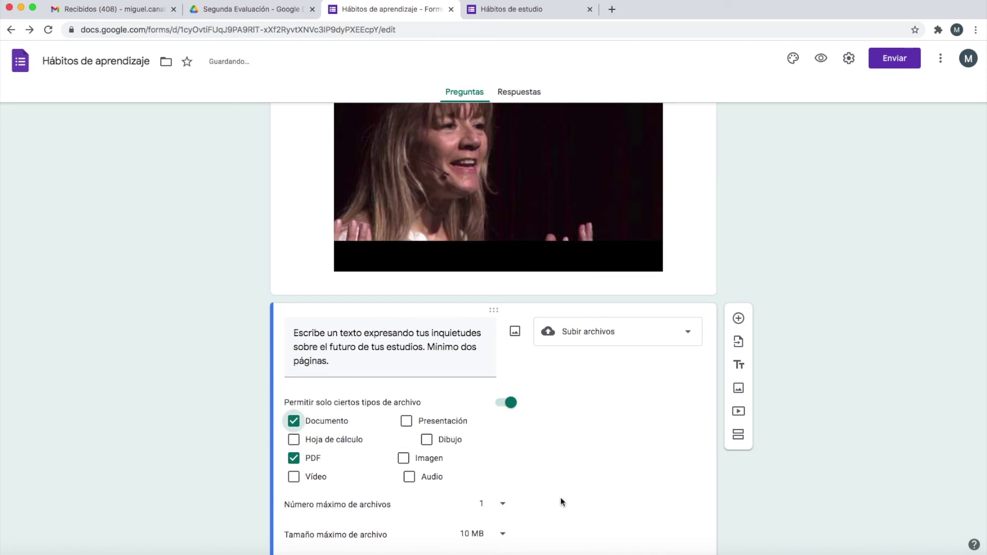
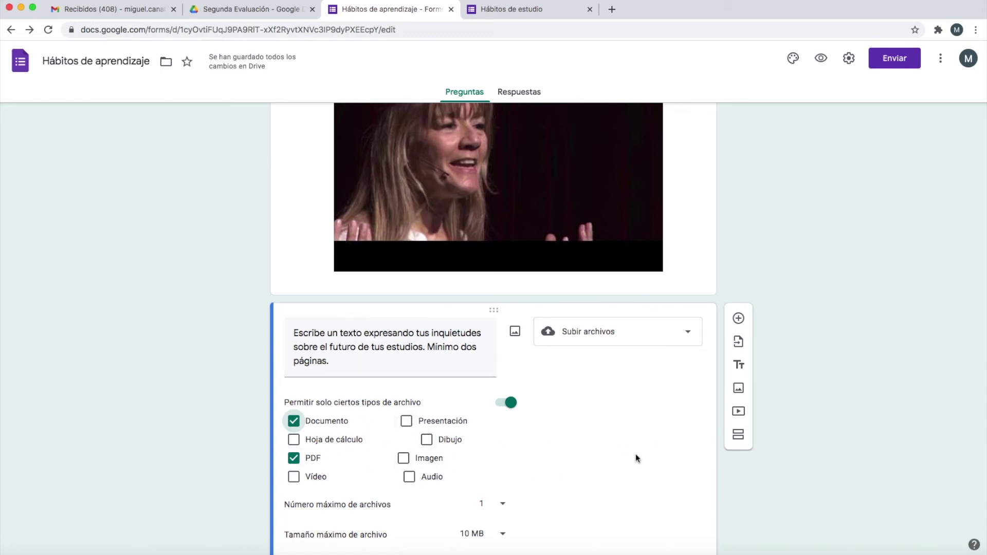
Step: Set the upload question's maximum number of files to 1 and the maximum file size to 10 MB
scroll(636, 457, "down", 2)
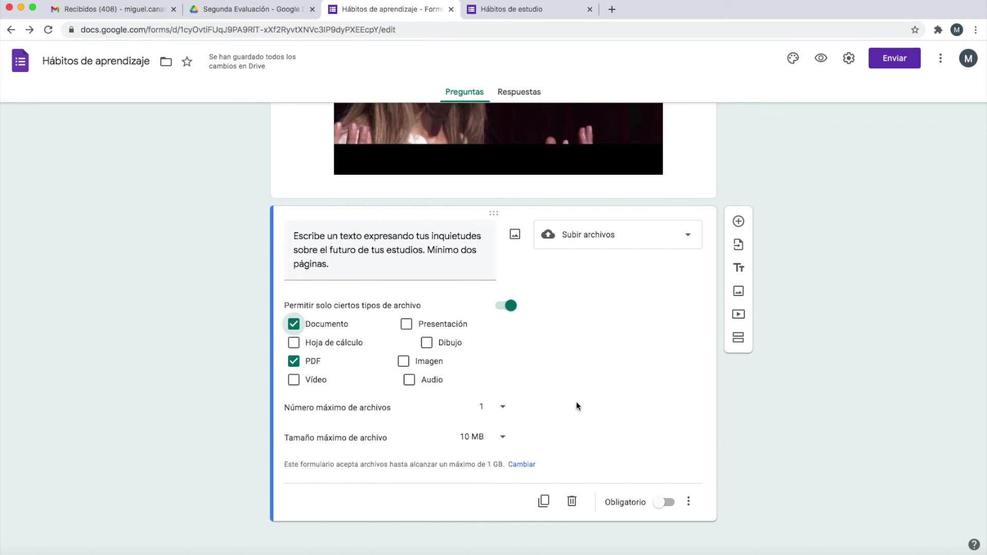
left_click(501, 407)
left_click(480, 406)
left_click(469, 437)
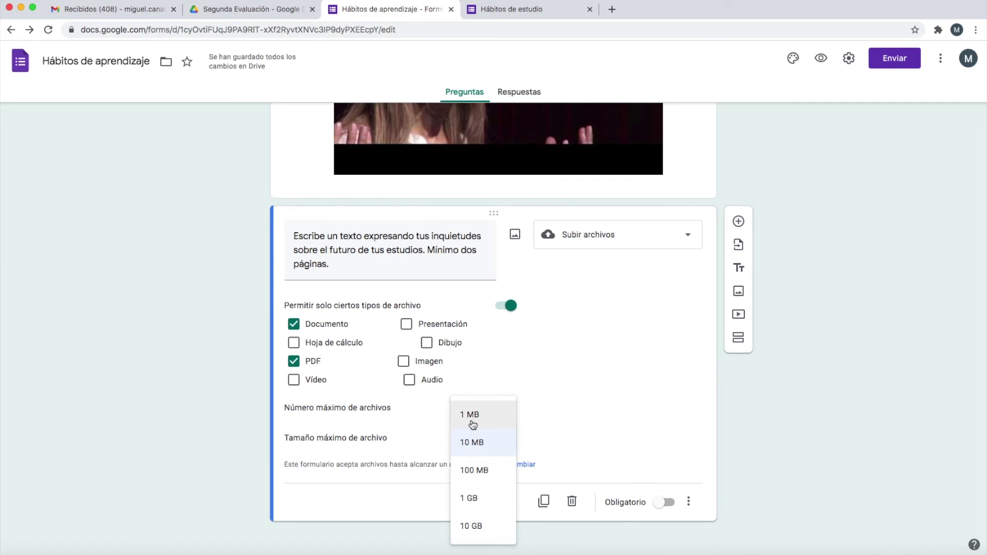
left_click(484, 442)
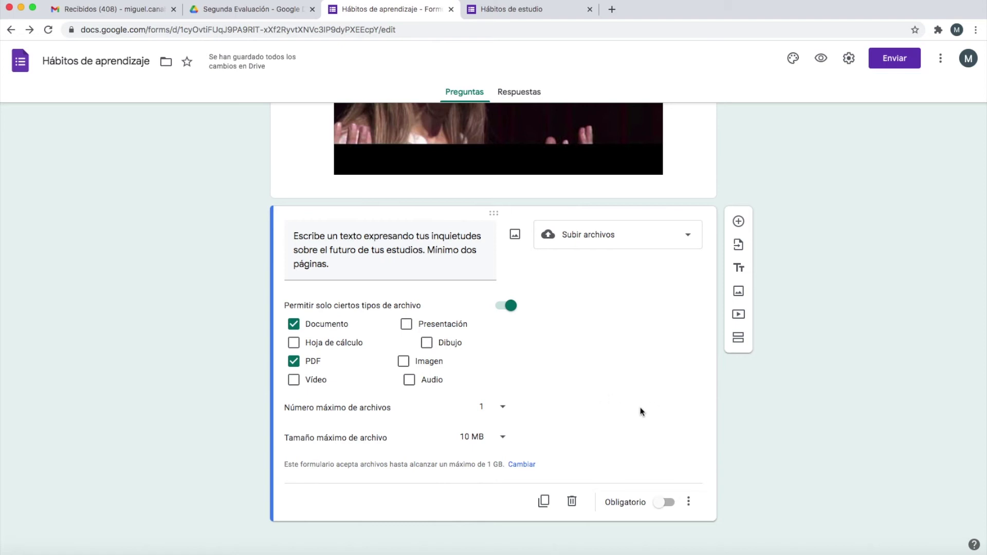
Step: Make the file upload question required and reload the form preview to check it
left_click(667, 502)
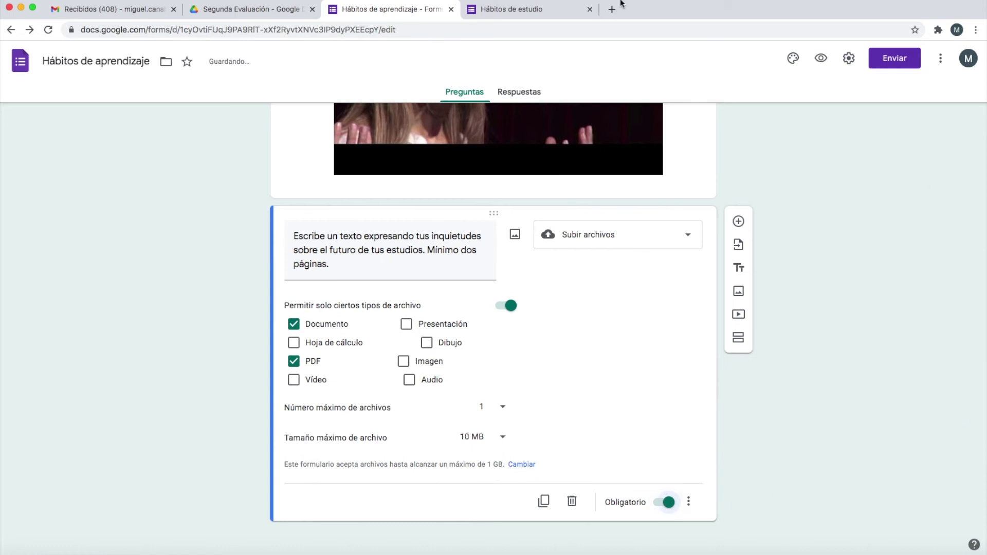
left_click(531, 12)
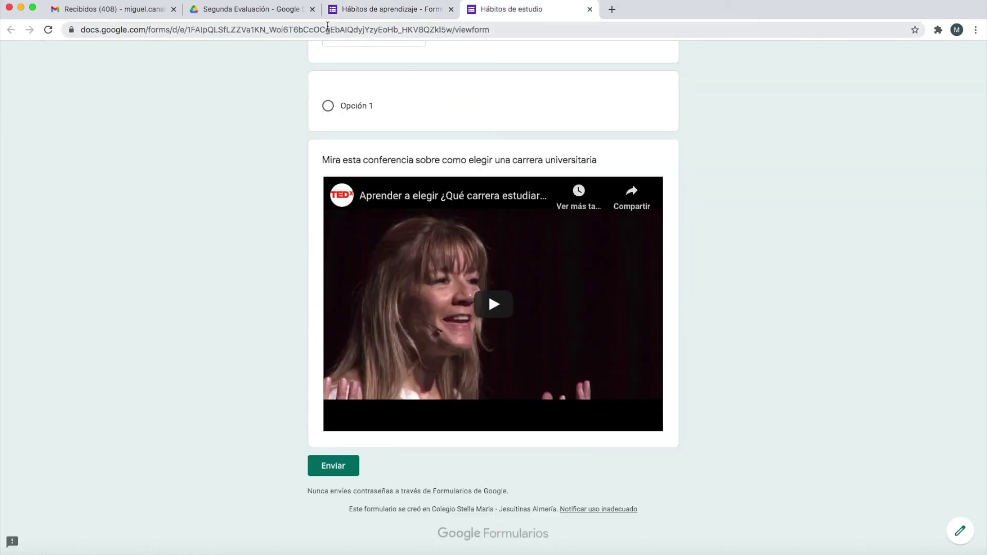
left_click(48, 29)
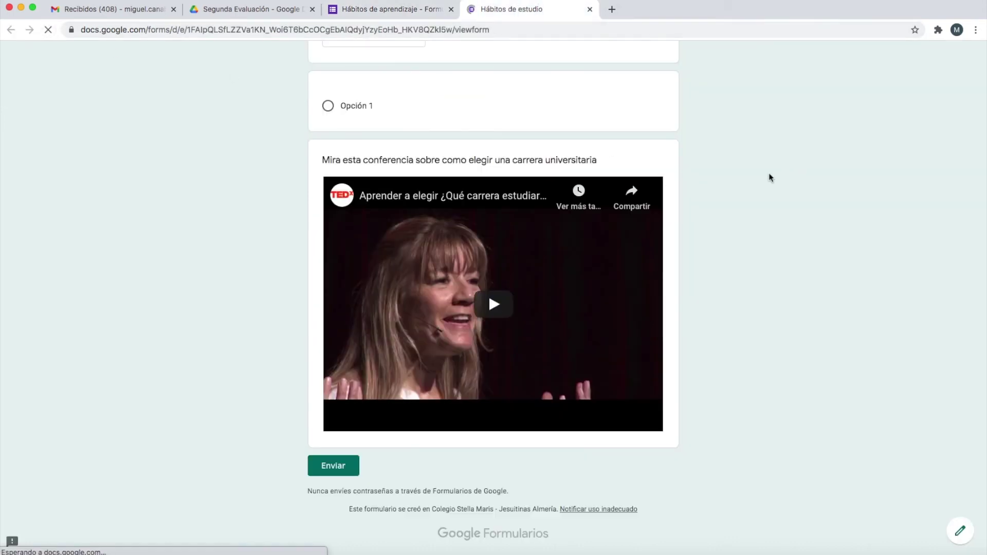
scroll(708, 283, "down", 5)
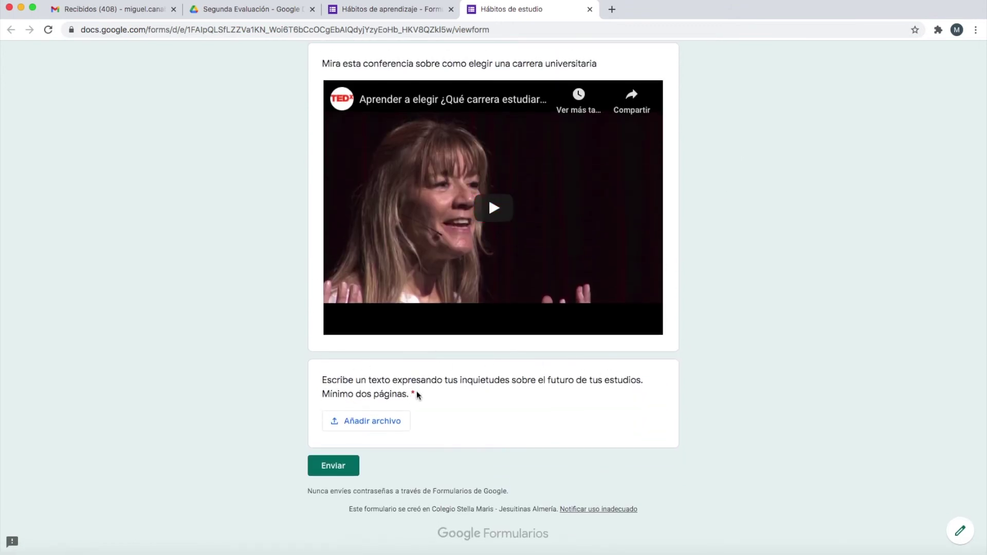
Step: Review the previewed form's header, and open and close the file insertion dialog of the upload question
scroll(416, 395, "up", 15)
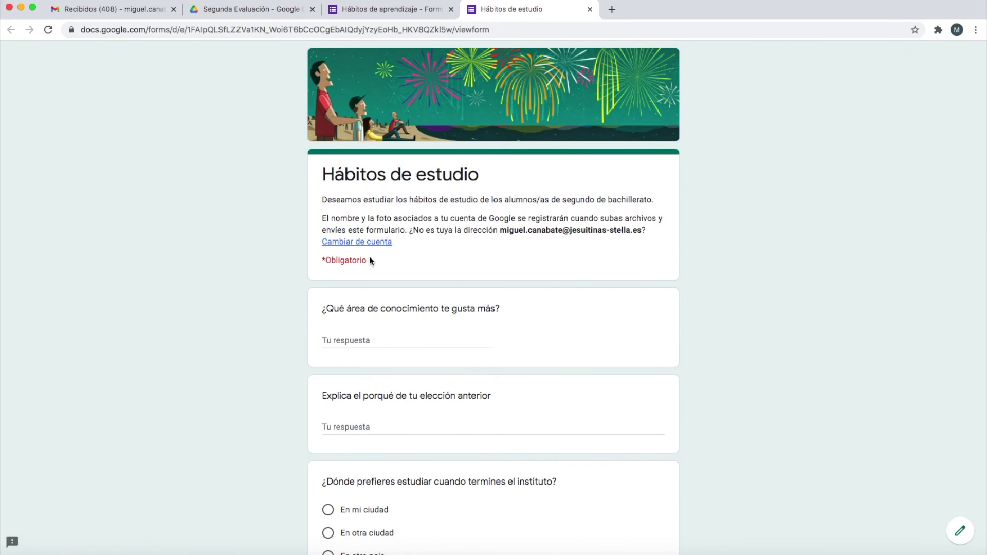
scroll(440, 271, "down", 15)
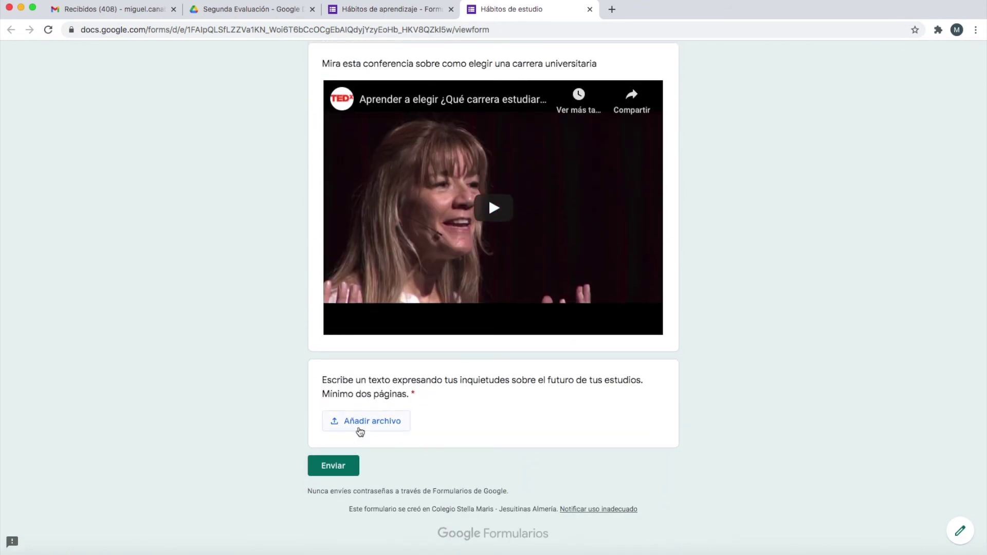
left_click(365, 427)
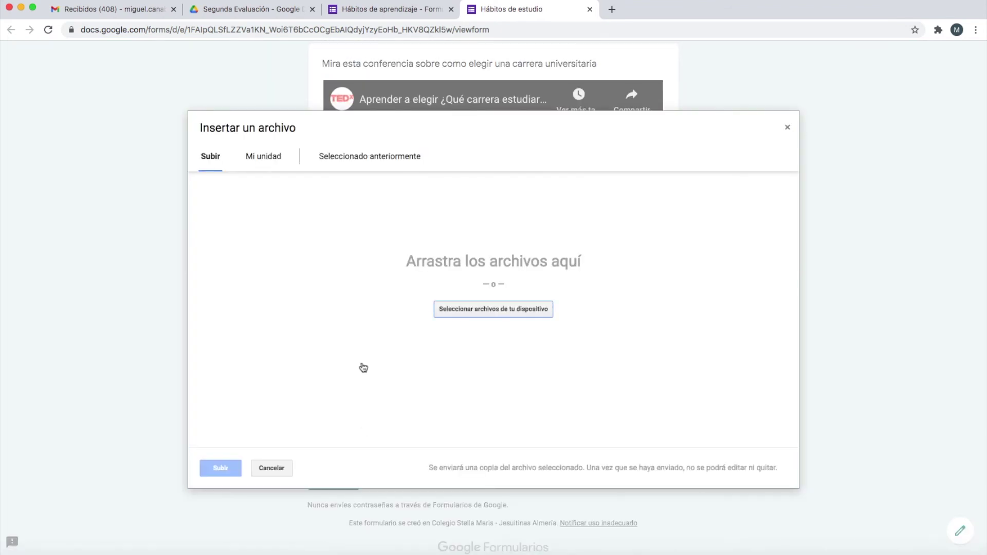
left_click(788, 129)
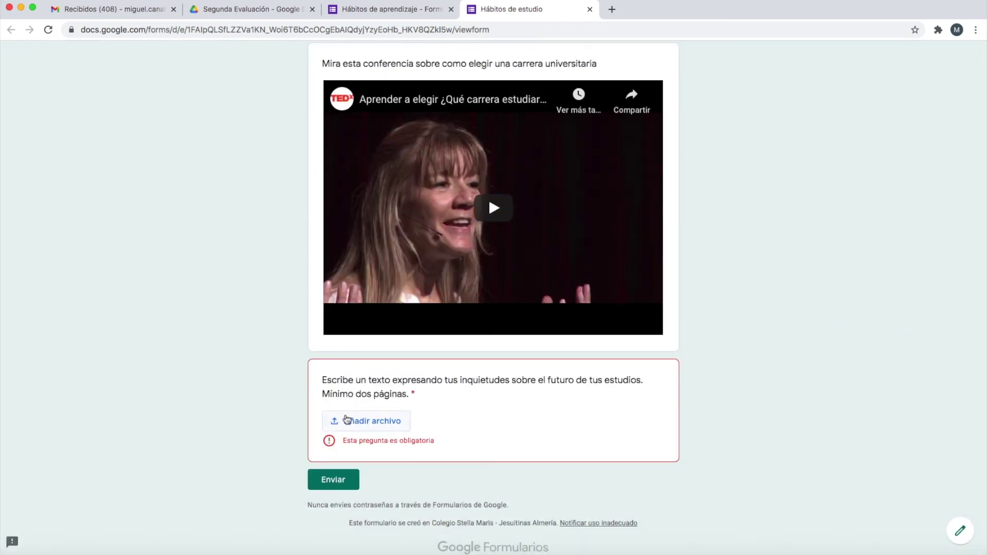
Step: Return to the form editor and add a new Escala lineal question below the file upload question
left_click(392, 8)
left_click(739, 227)
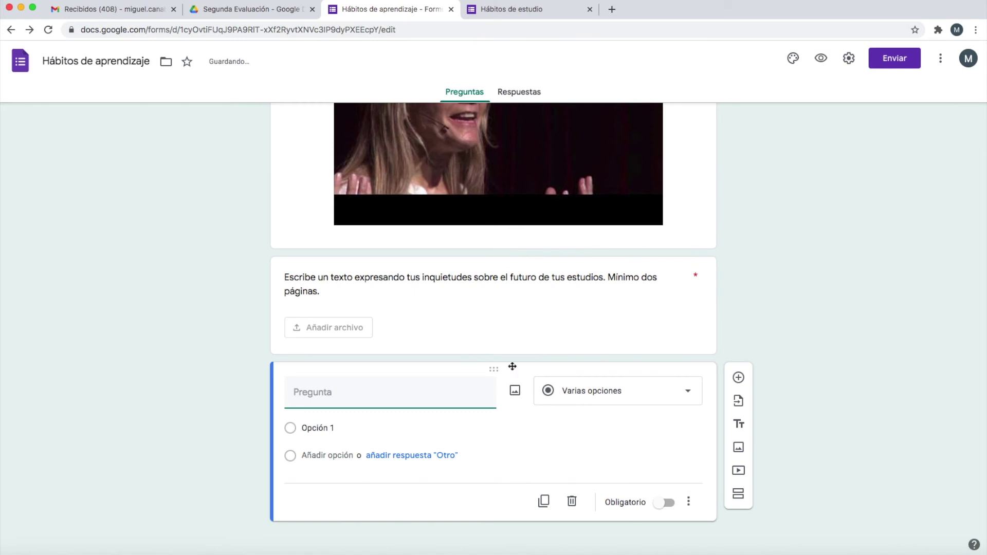
left_click(605, 387)
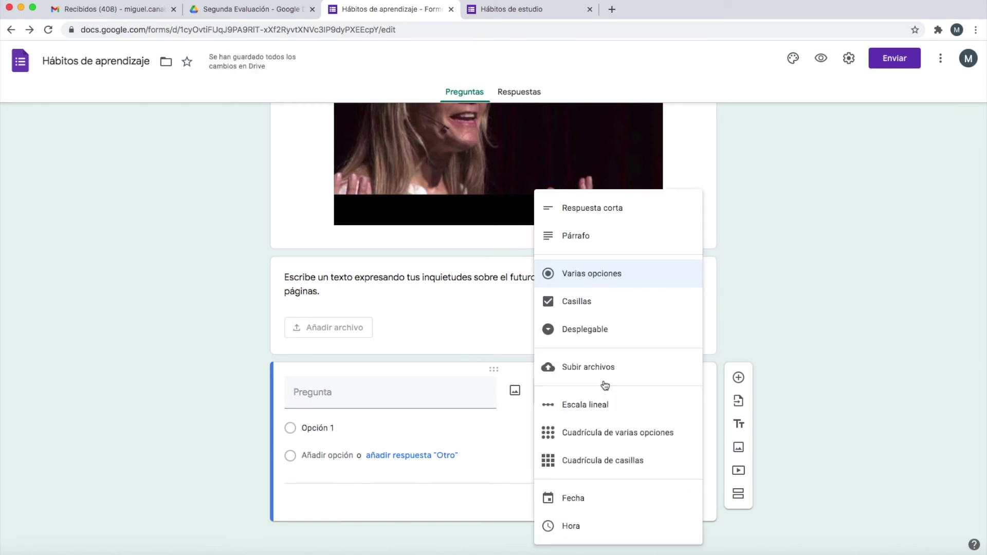
left_click(593, 406)
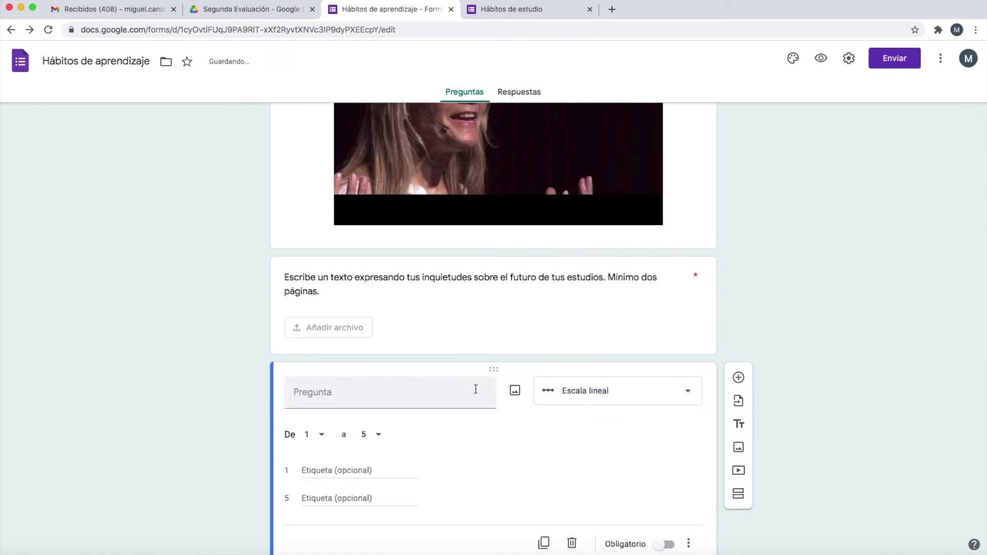
Step: Title the linear scale question "¿Cómo de necesario consideras que es ir a una academia para superar el 2º de Bachillerato?"
left_click(333, 395)
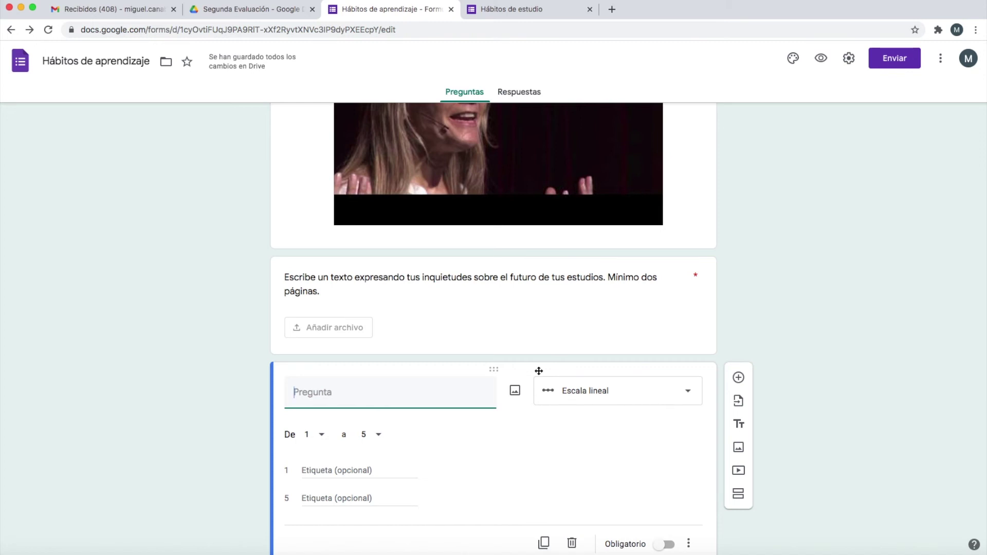
type("¿Cree")
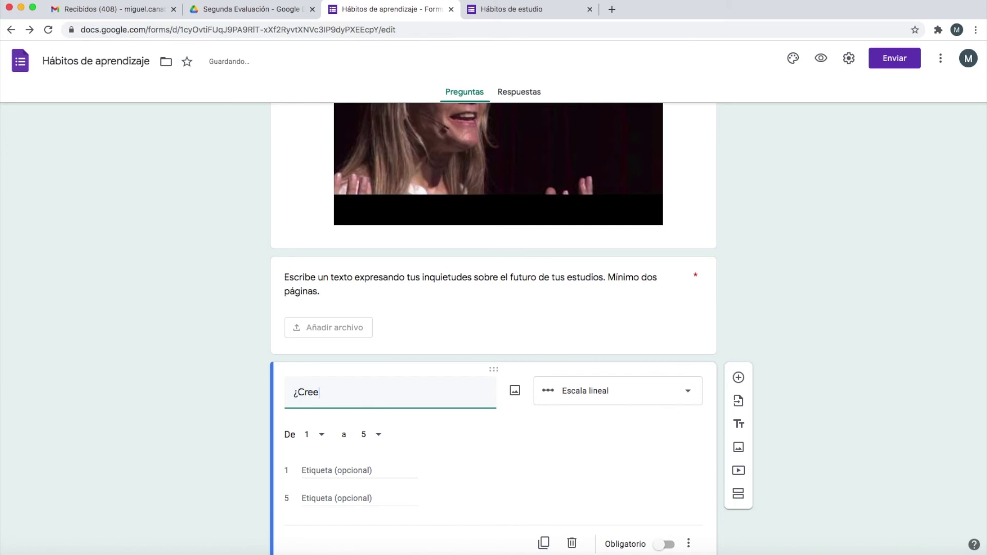
key("BackSpace")
key("BackSpace")
key("BackSpace")
key("BackSpace")
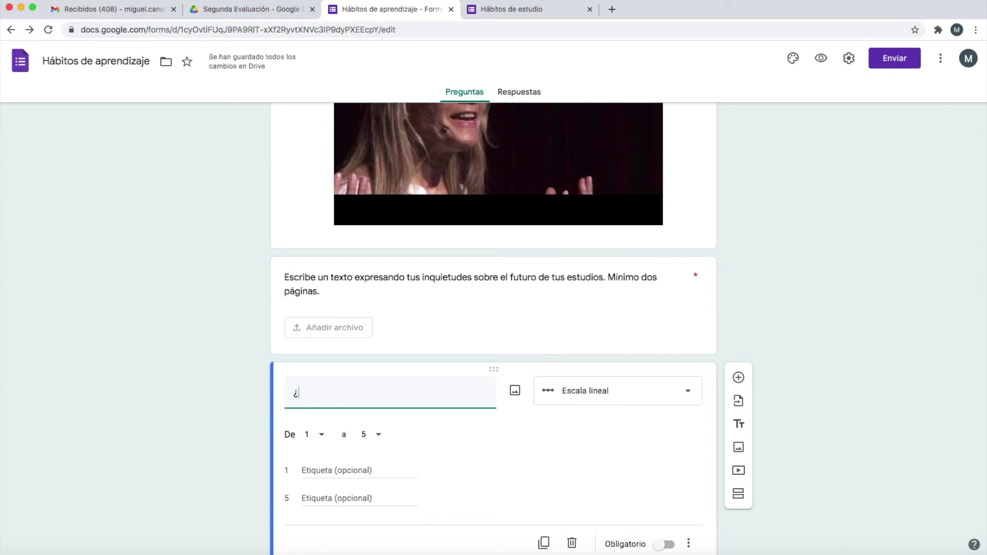
type("C")
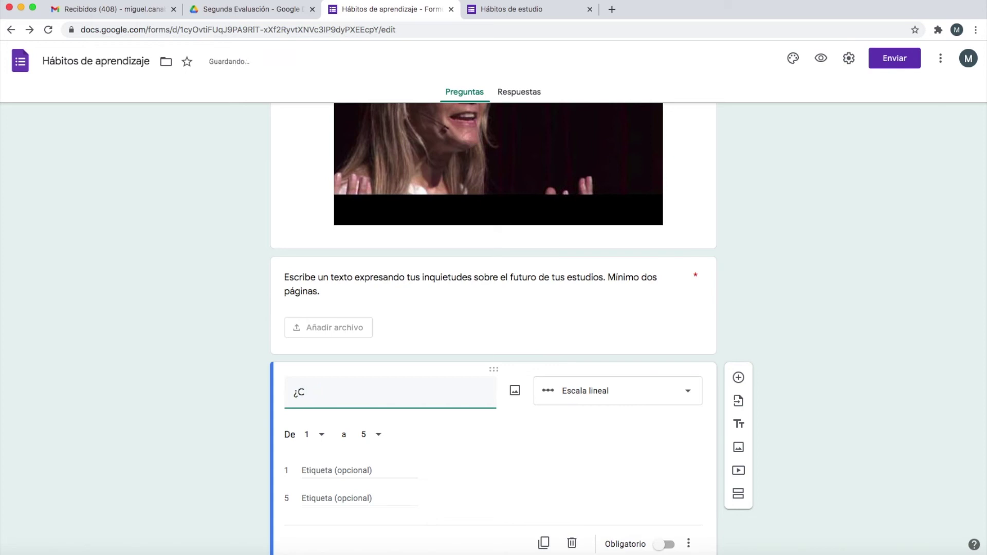
type("ómo de necesario considera")
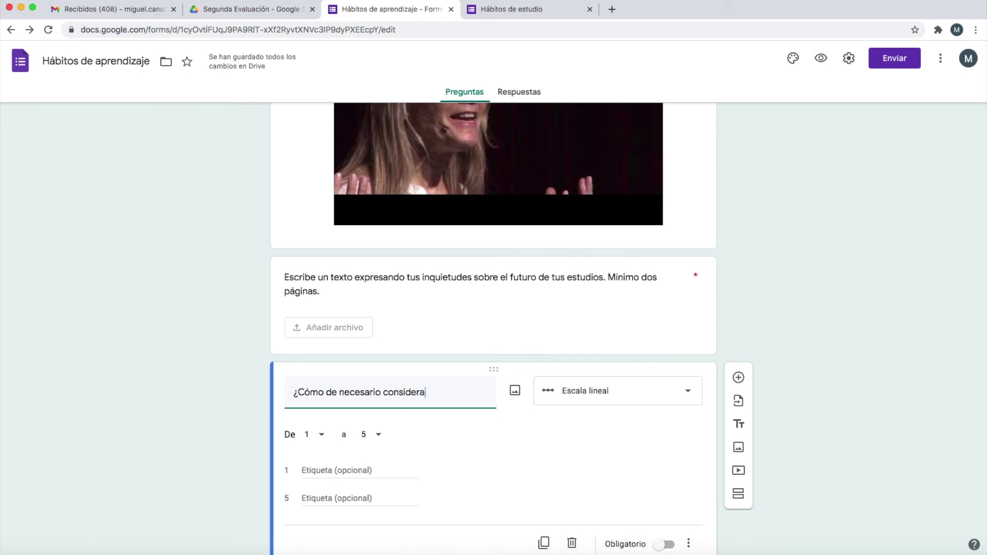
type("s que e")
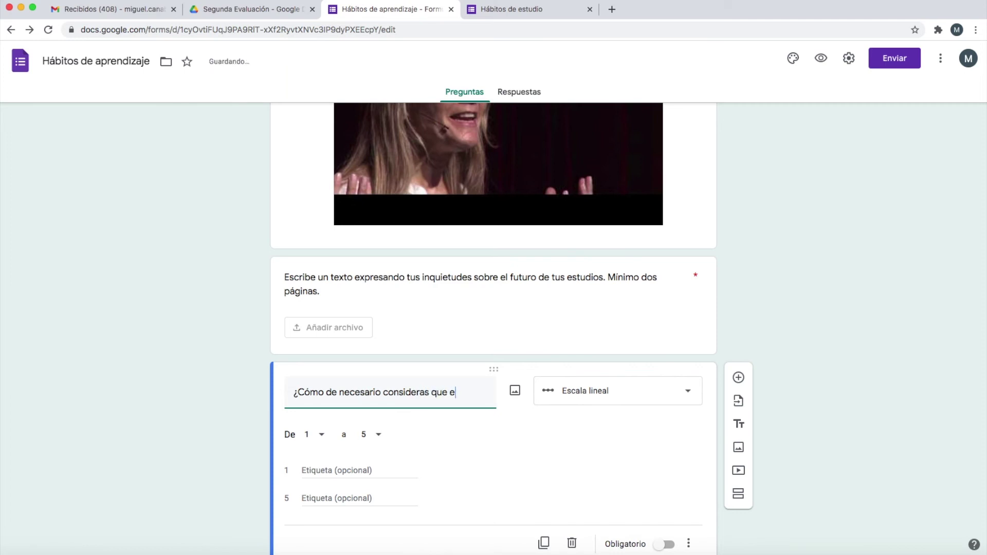
type("s ir a una academia")
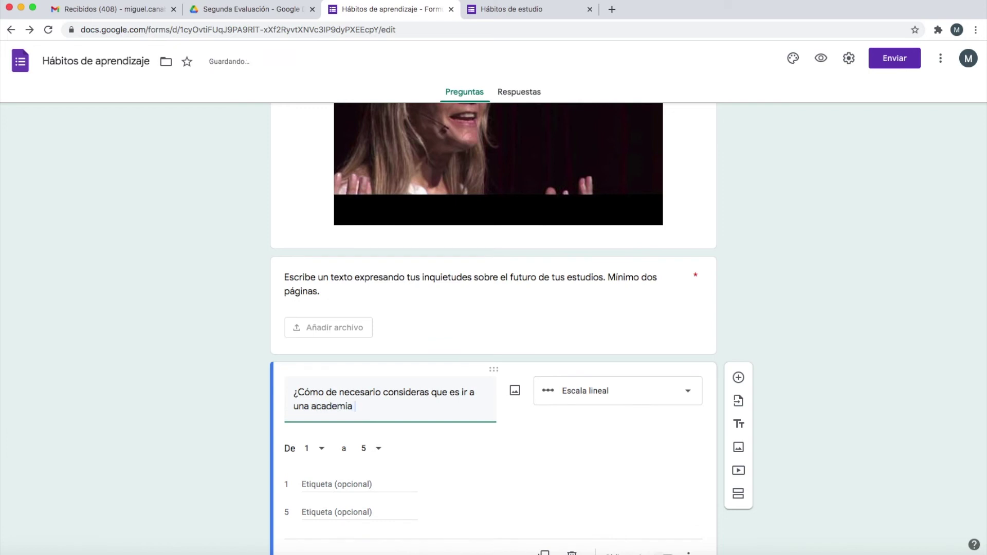
type(" para superar el 2º")
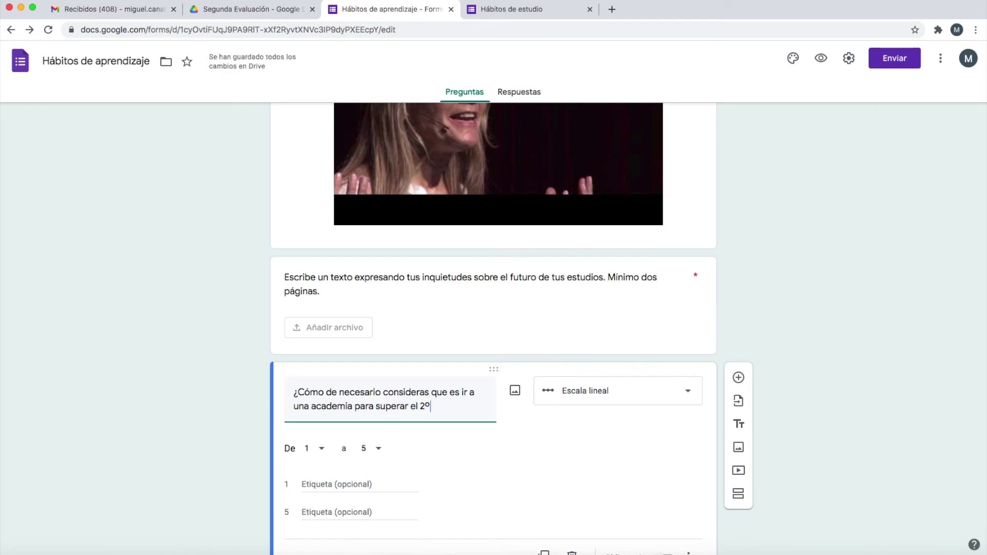
type(" de Bachillerato?")
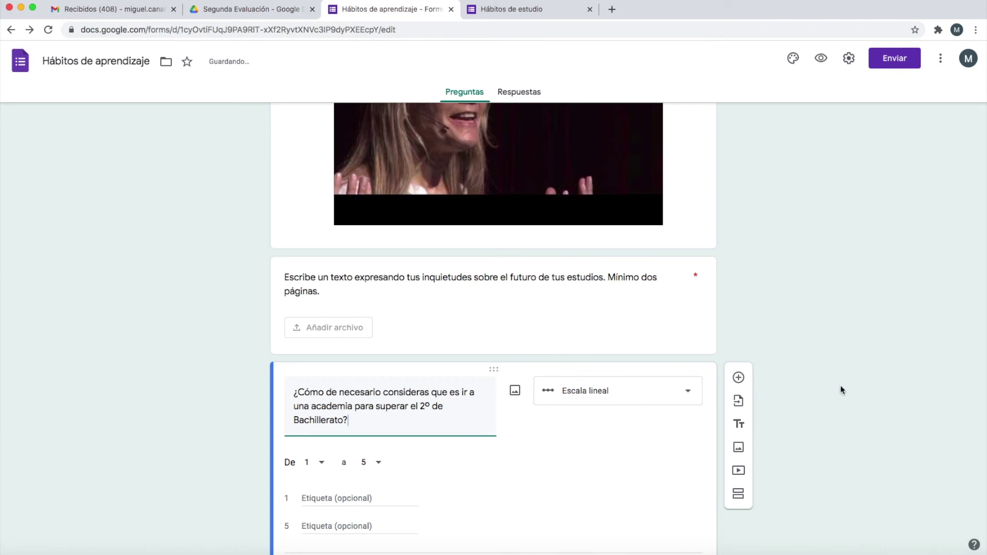
Step: Set the upper limit of the linear scale to 10
scroll(480, 352, "down", 2)
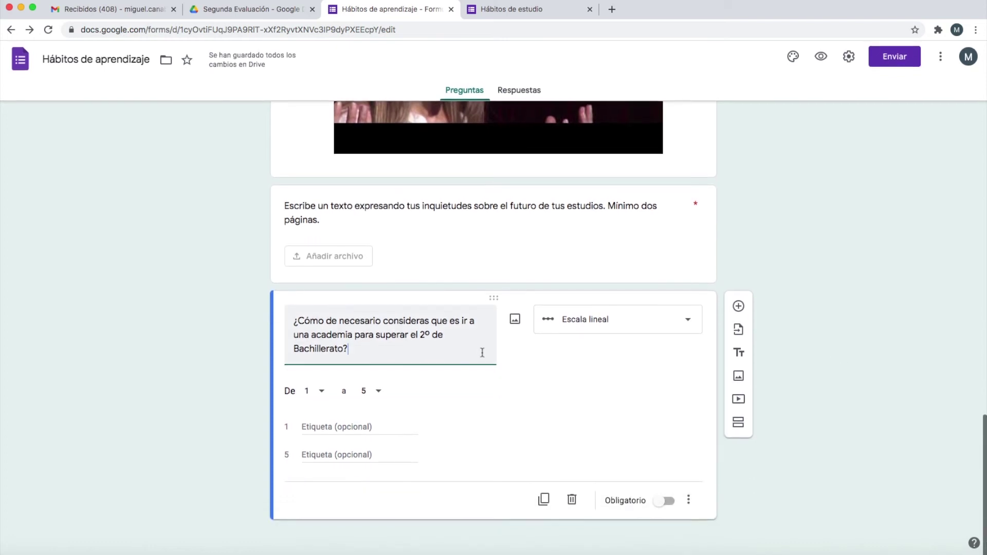
left_click(379, 394)
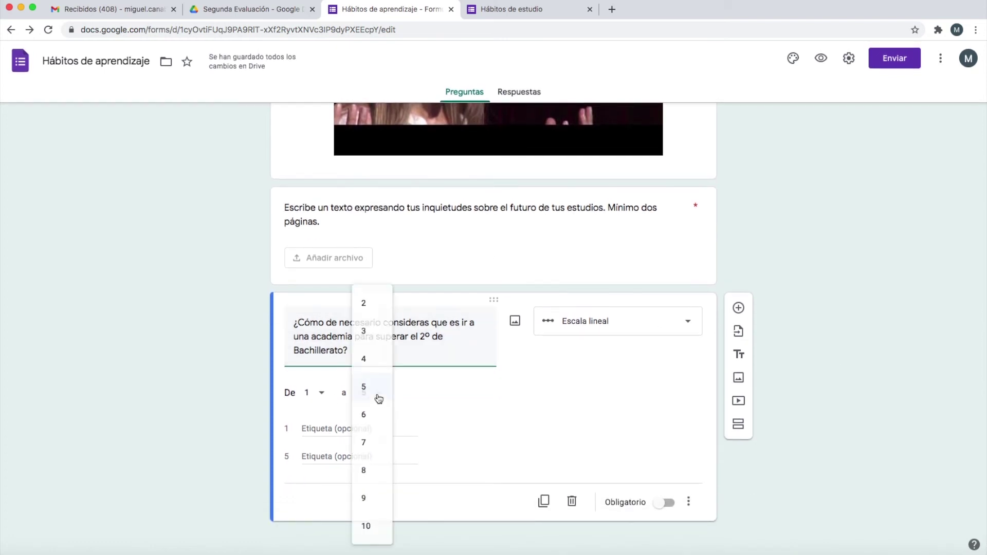
left_click(366, 527)
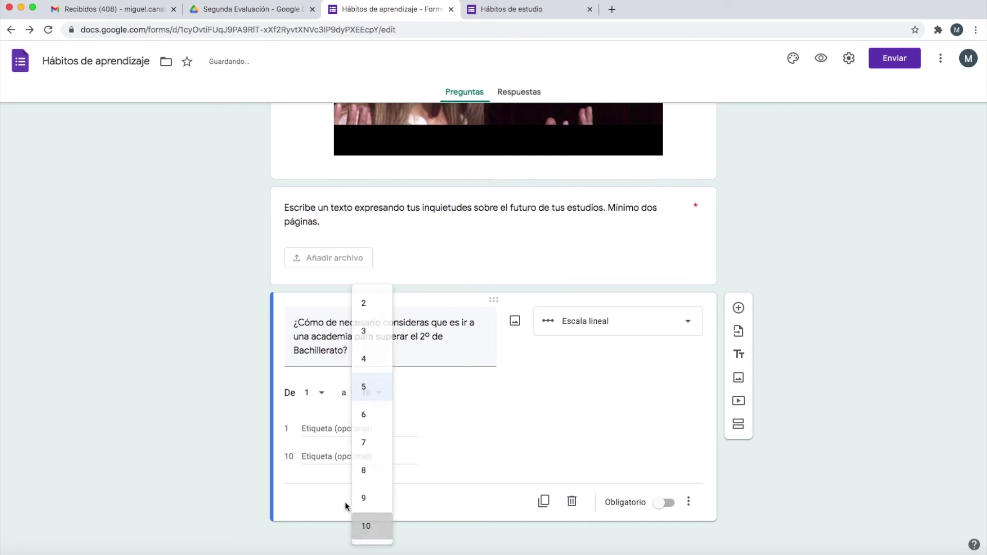
Step: Label value 1 of the scale "Nada necesario" and value 10 "Imprescindible"
left_click(331, 430)
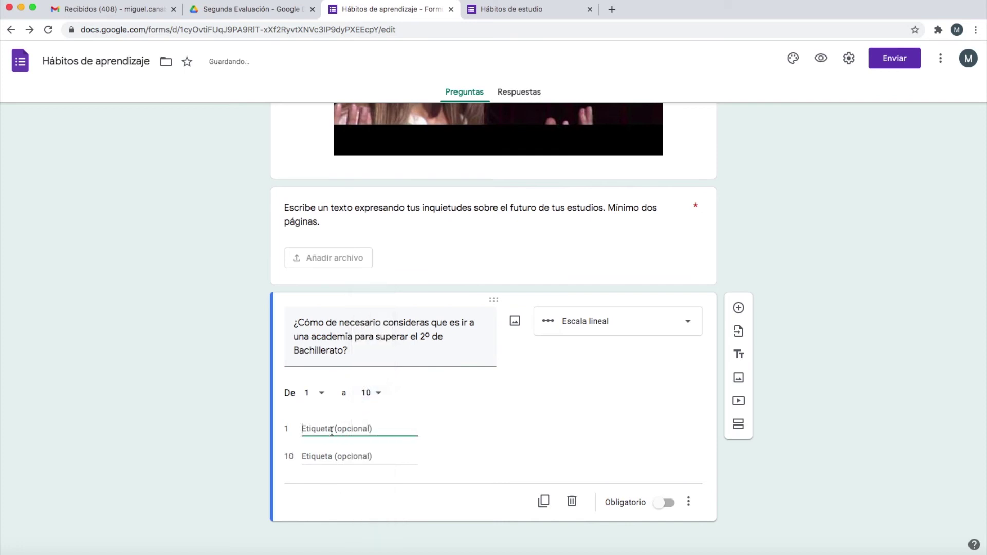
type("N")
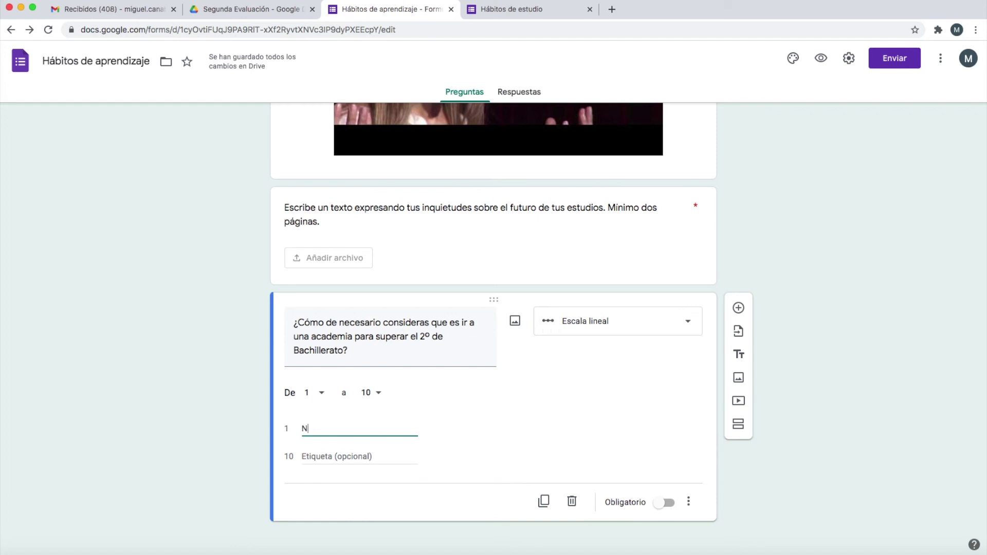
type("ada necesario")
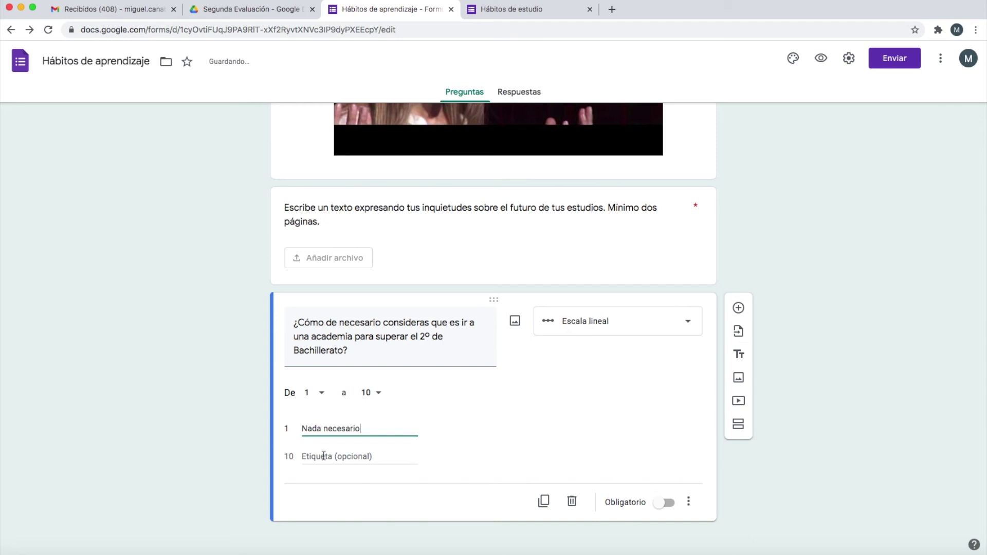
left_click(323, 455)
type("Imp")
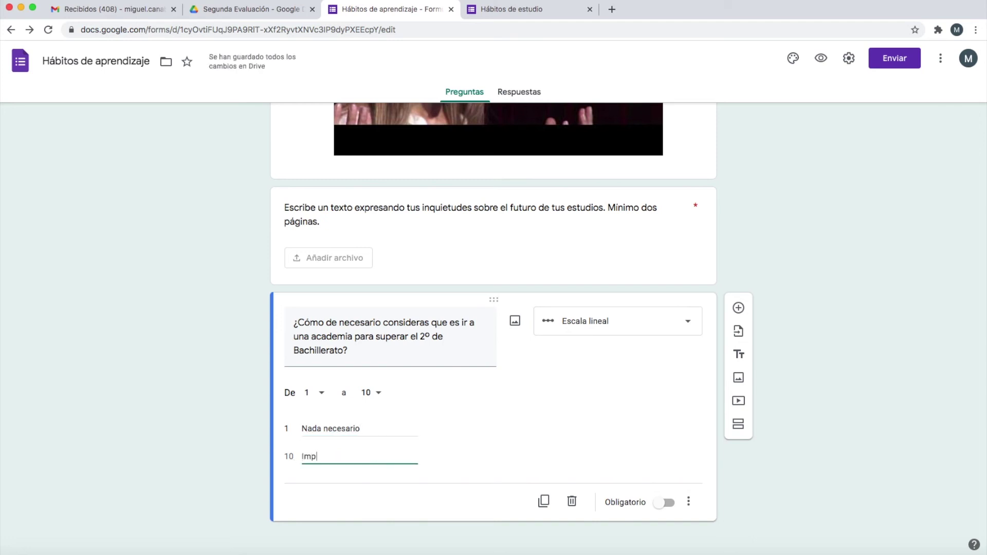
type("rescindible")
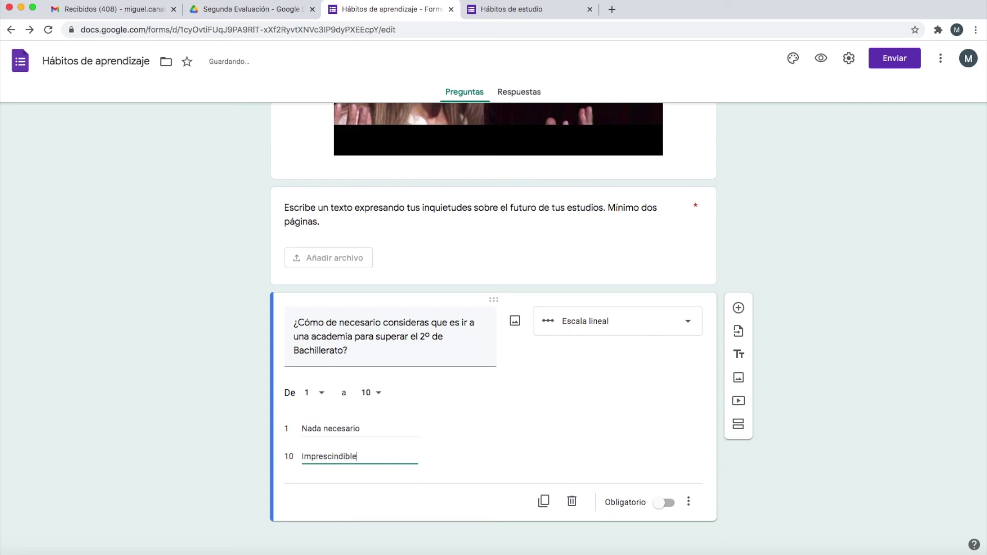
left_click(648, 436)
Step: Reload the form preview and test the linear scale question with several ratings, ending on 9
left_click(514, 10)
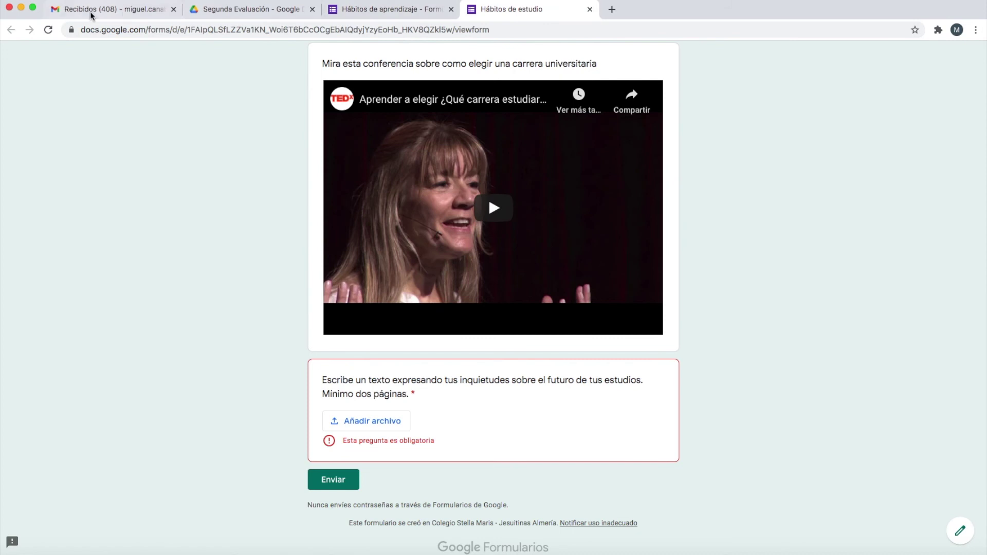
left_click(49, 30)
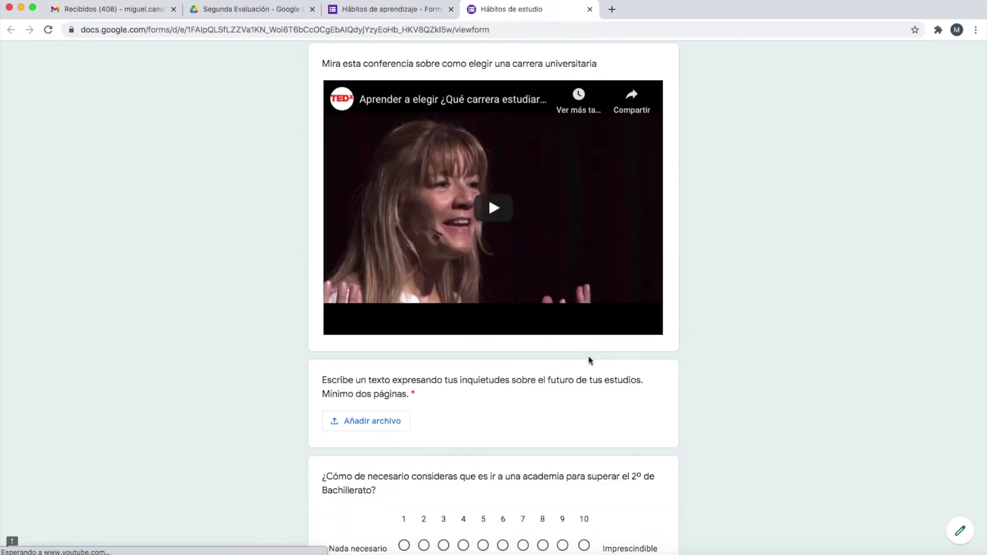
scroll(586, 359, "down", 3)
left_click(404, 416)
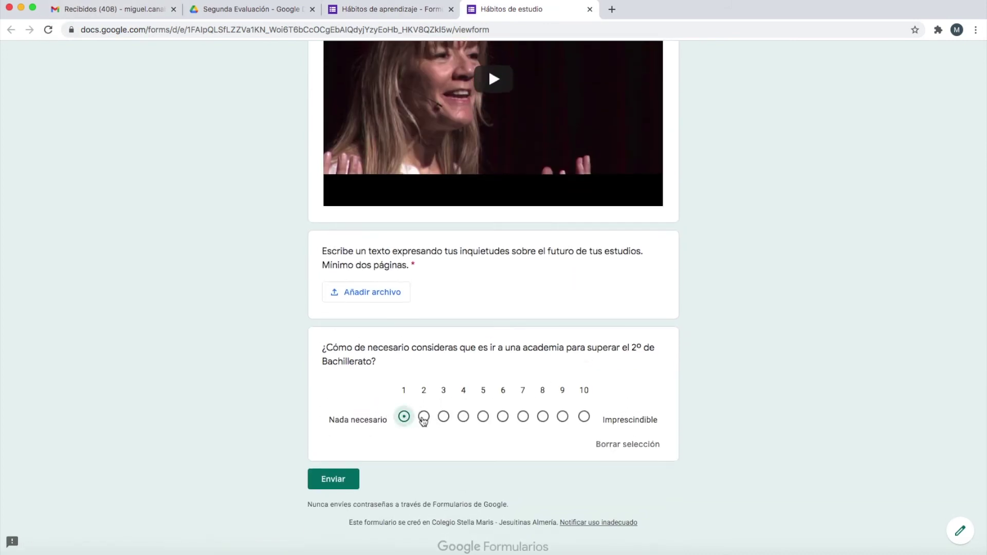
left_click(423, 418)
left_click(443, 417)
left_click(483, 417)
left_click(523, 417)
left_click(544, 416)
left_click(563, 416)
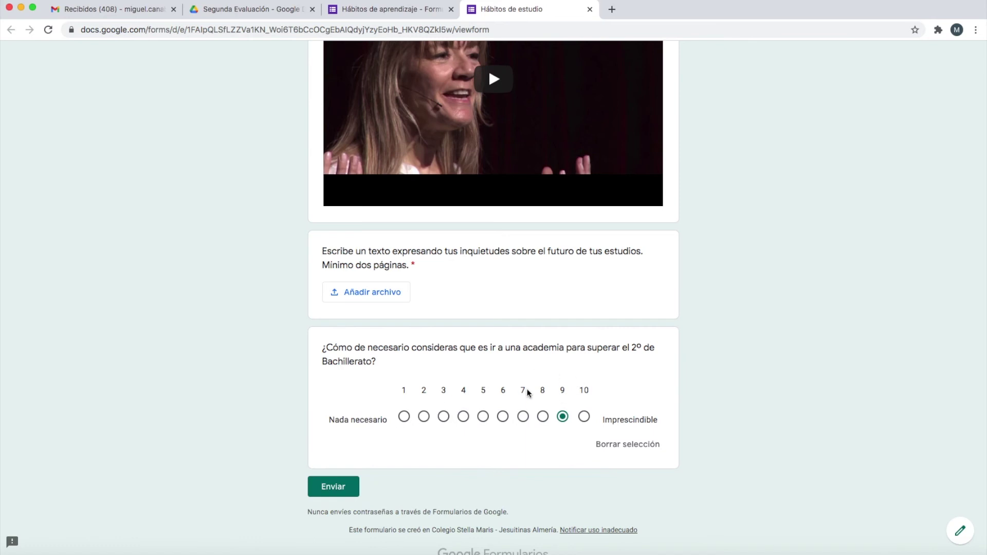
Step: Look over the earlier questions in the preview and return to the form editor
scroll(546, 379, "up", 4)
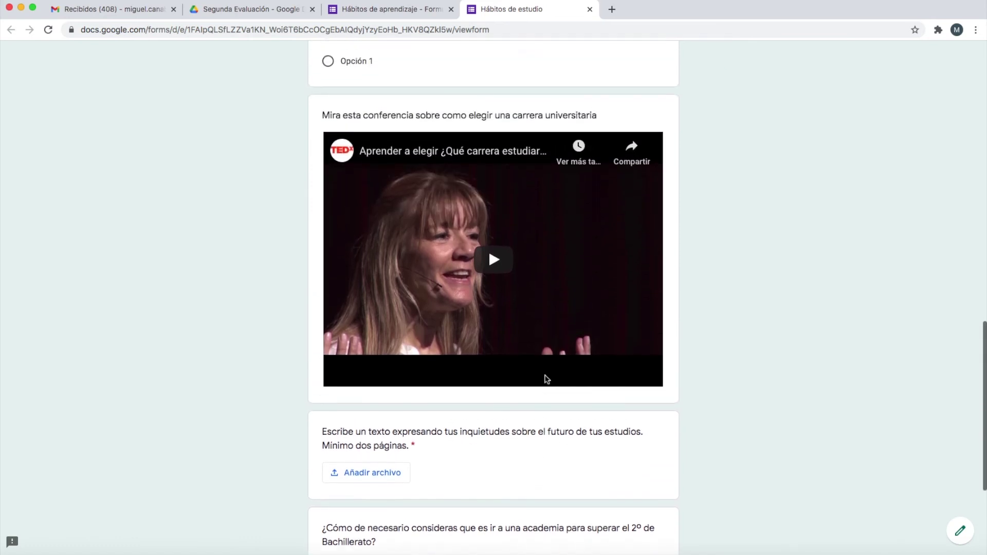
scroll(546, 378, "up", 10)
scroll(546, 379, "down", 5)
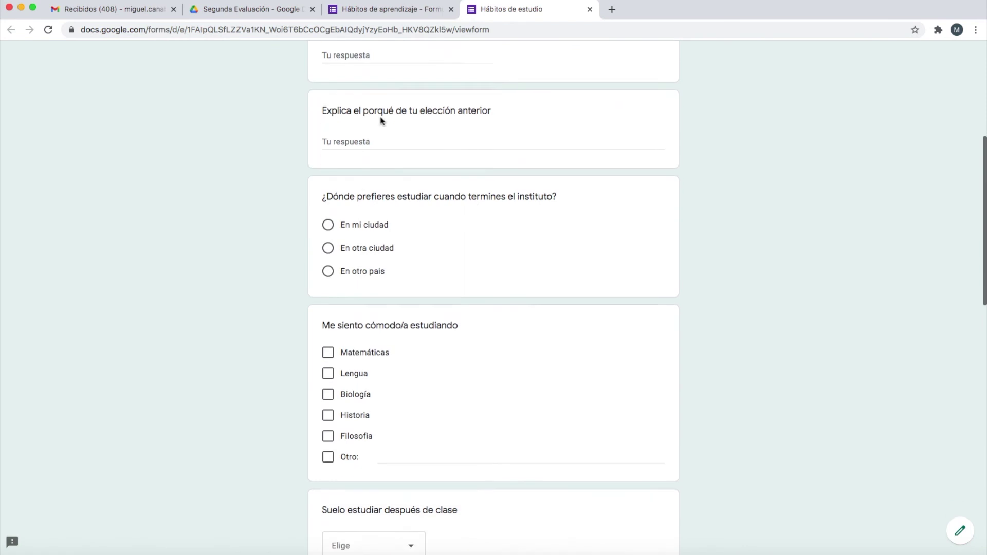
scroll(381, 120, "down", 1)
left_click(381, 10)
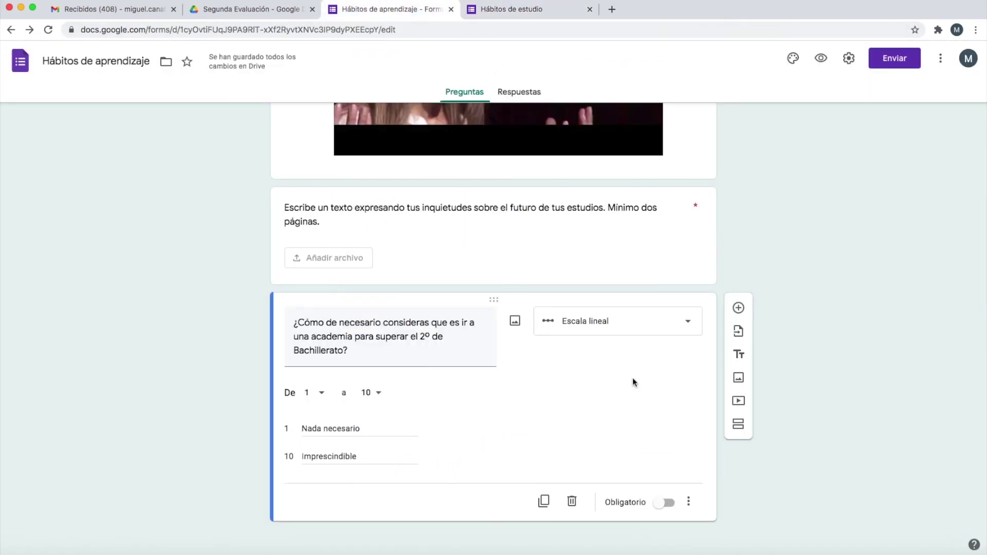
Step: Add a question of type "Cuadrícula de varias opciones" after the linear scale, titled "Indica el esfuerza que debes realizar para superar:"
left_click(734, 311)
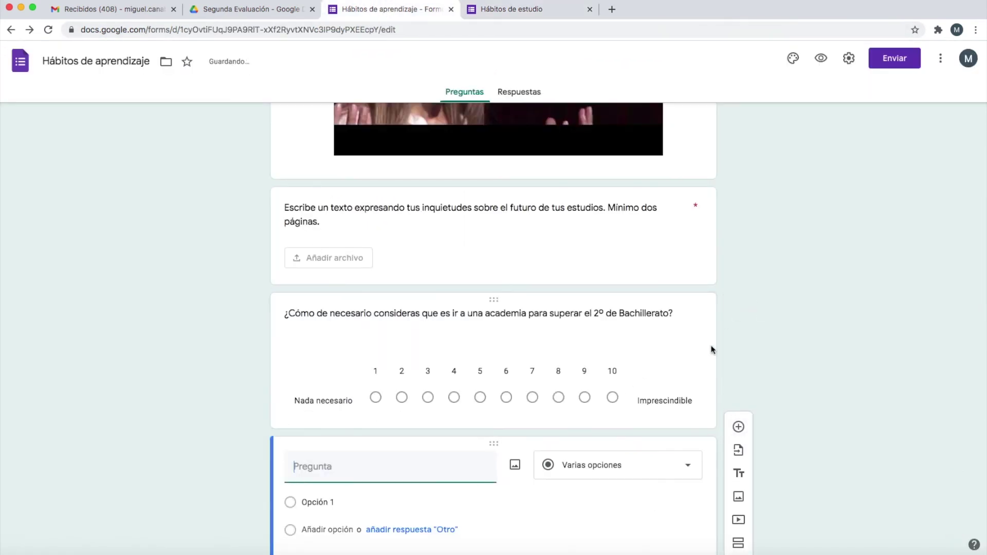
left_click(570, 388)
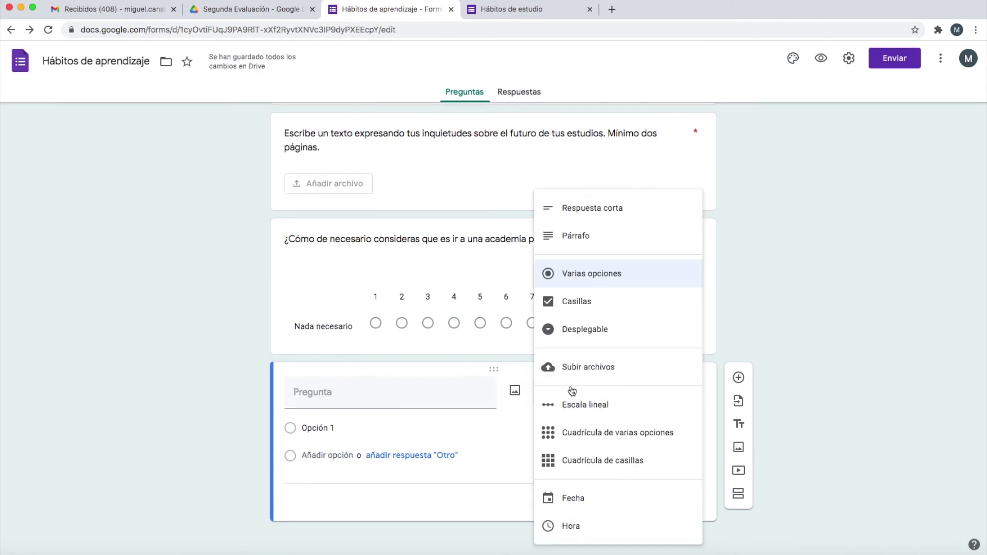
left_click(613, 434)
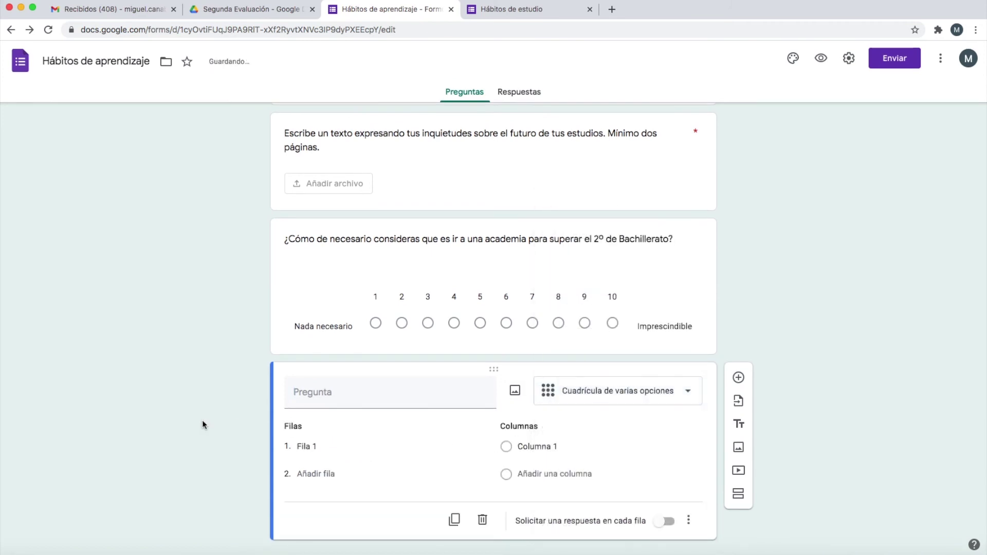
left_click(334, 392)
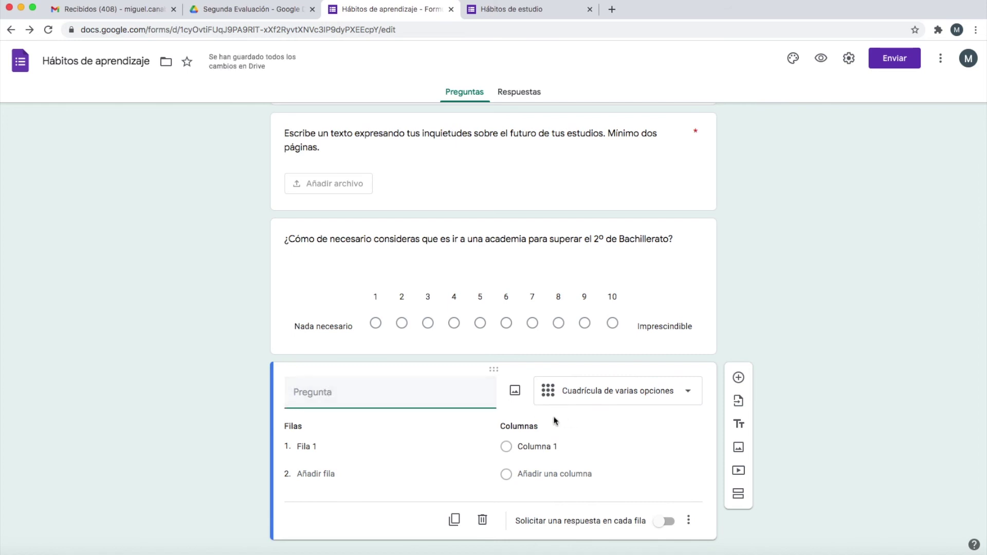
type("Indica el esf")
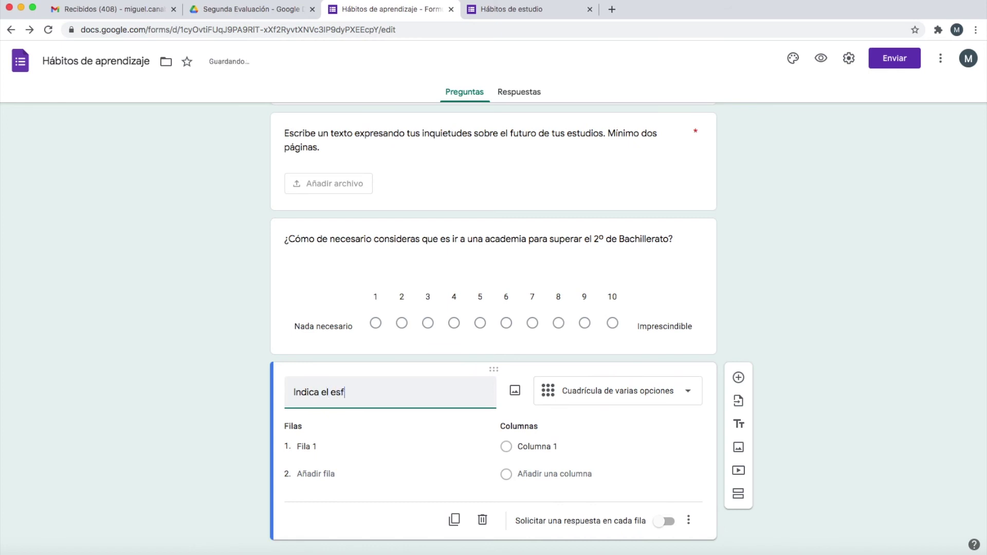
type("uerza que debes realia")
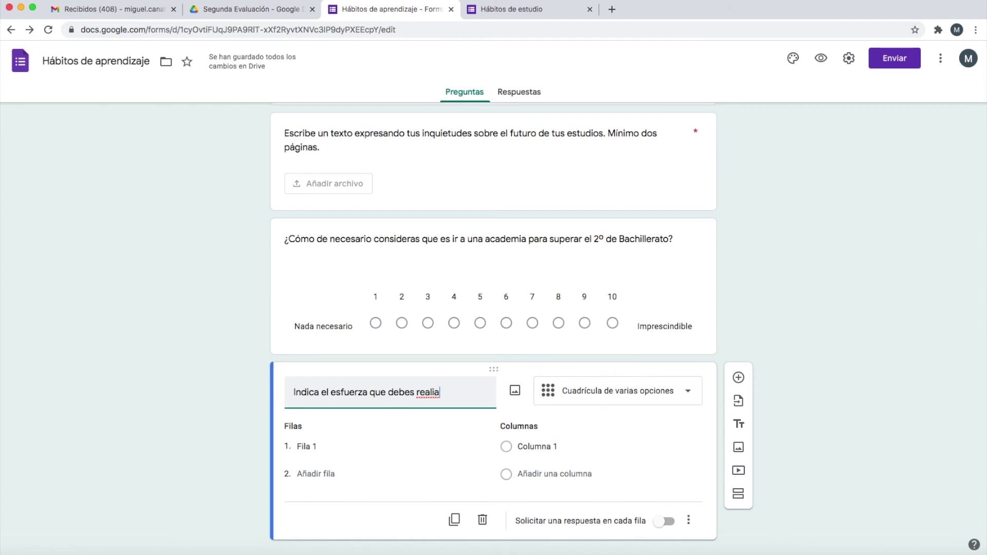
key("BackSpace")
type("zar para superar:")
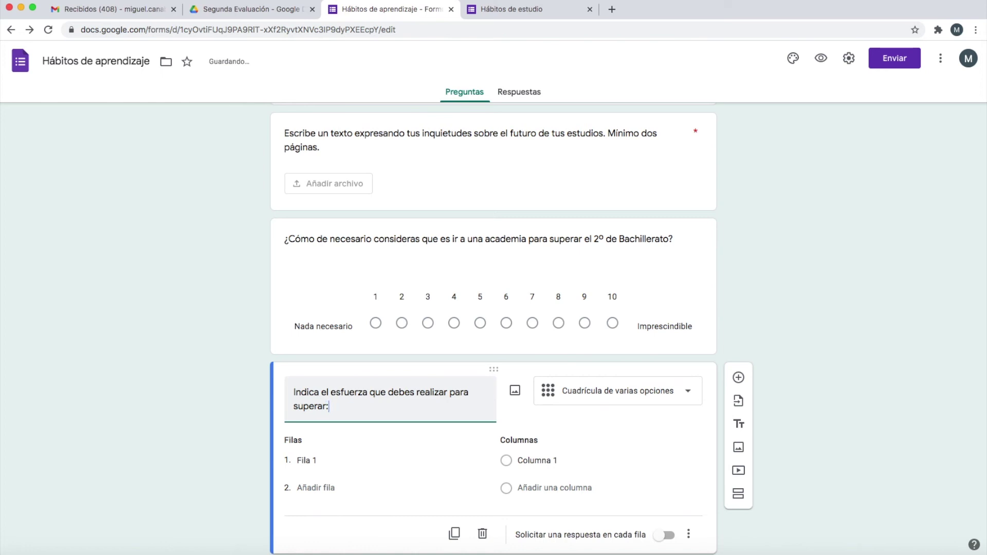
Step: Name the first three rows of the effort grid "Matemáticas", "Historia" and "Lengua"
left_click(322, 462)
type("M")
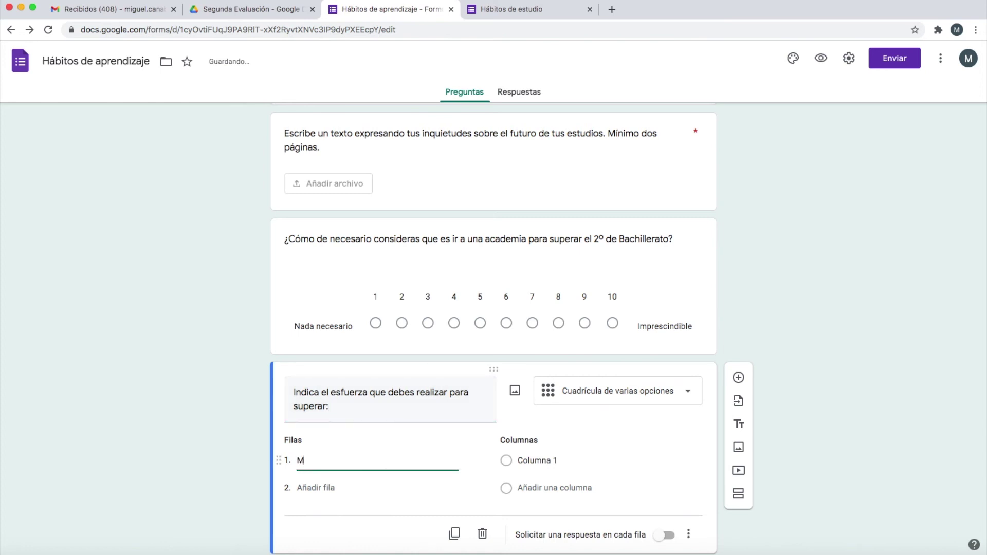
type("atemáticas")
left_click(318, 487)
type("Historia")
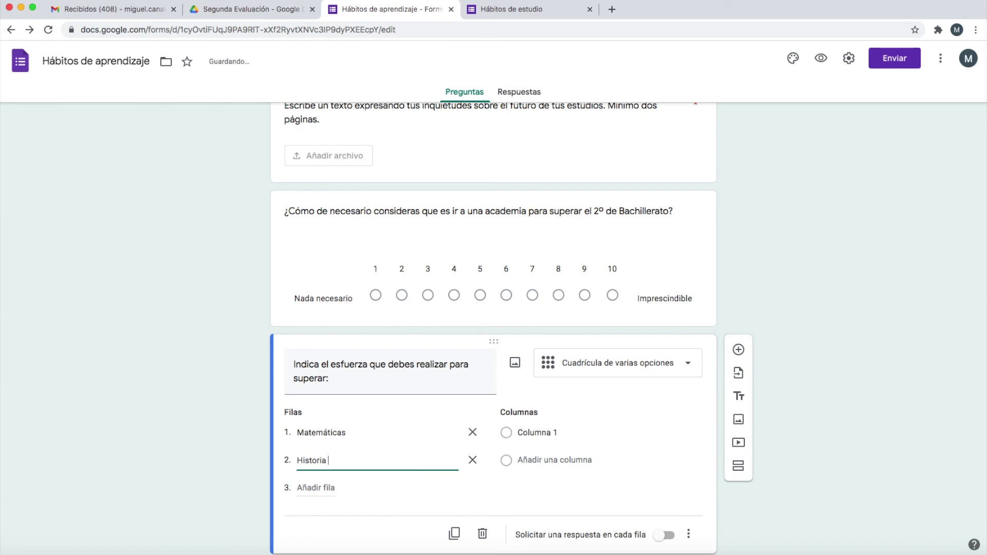
left_click(315, 487)
type("Lengua")
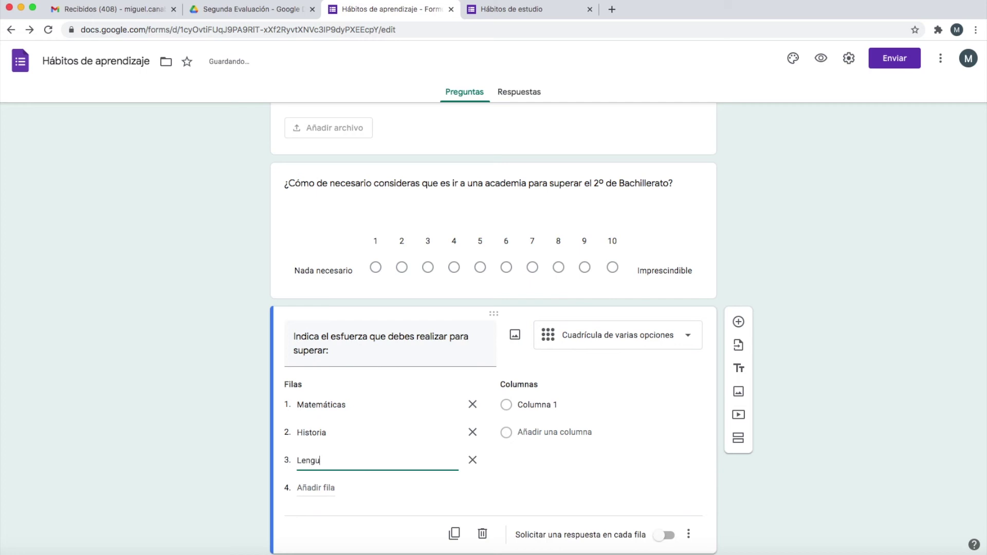
Step: Add three more rows to the effort grid: "Filosofía", "Biología" and "Economía"
left_click(331, 488)
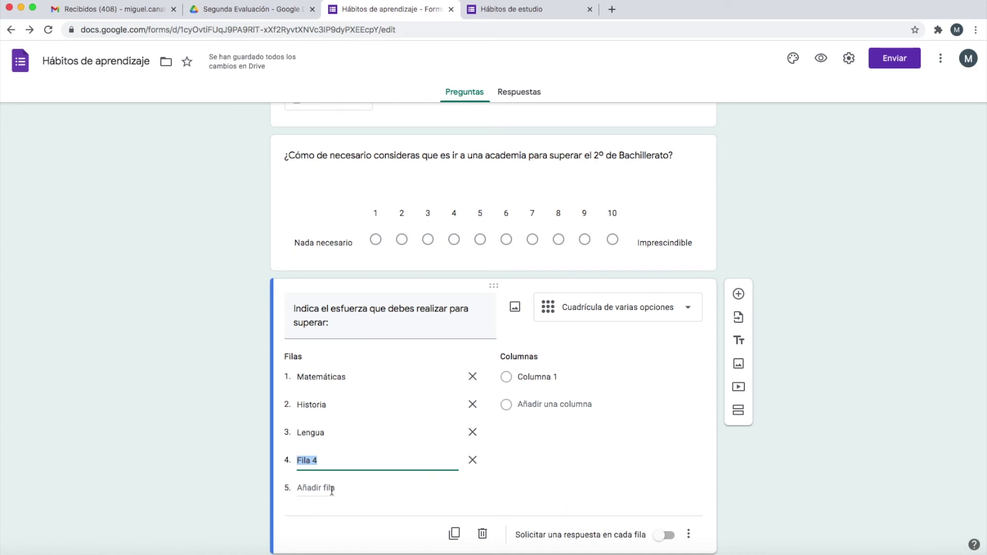
type("Filos")
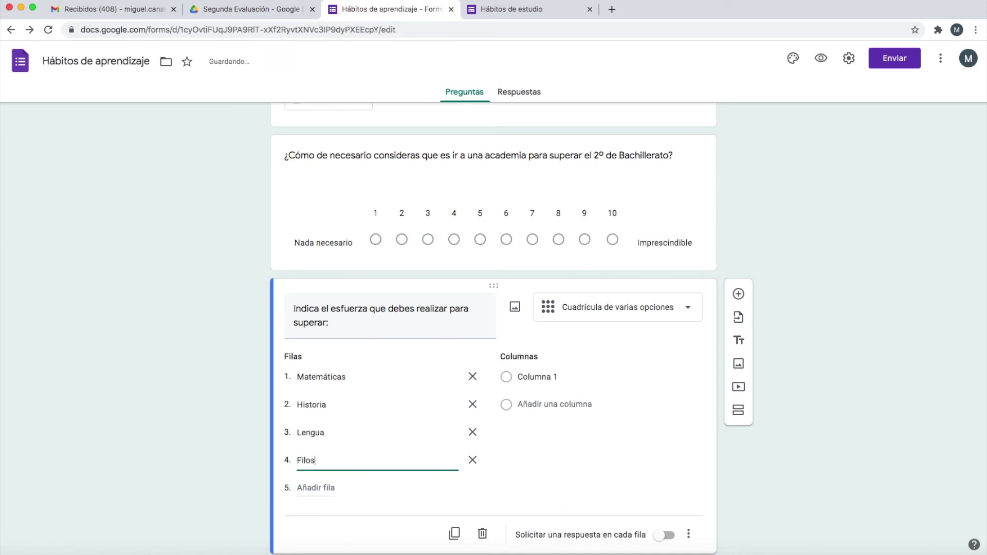
type("ofía")
left_click(326, 489)
type("Biolo")
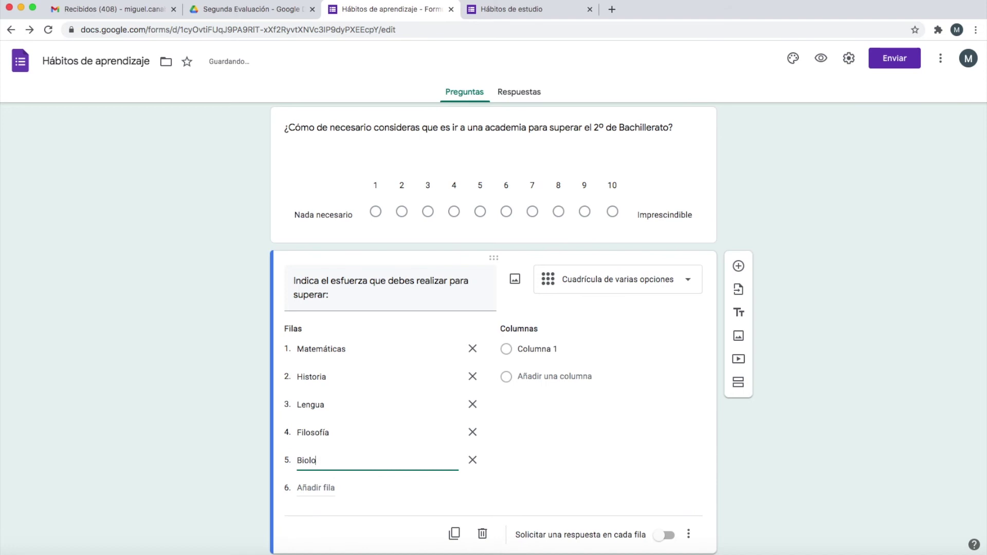
type("gía")
left_click(315, 491)
type("Economía")
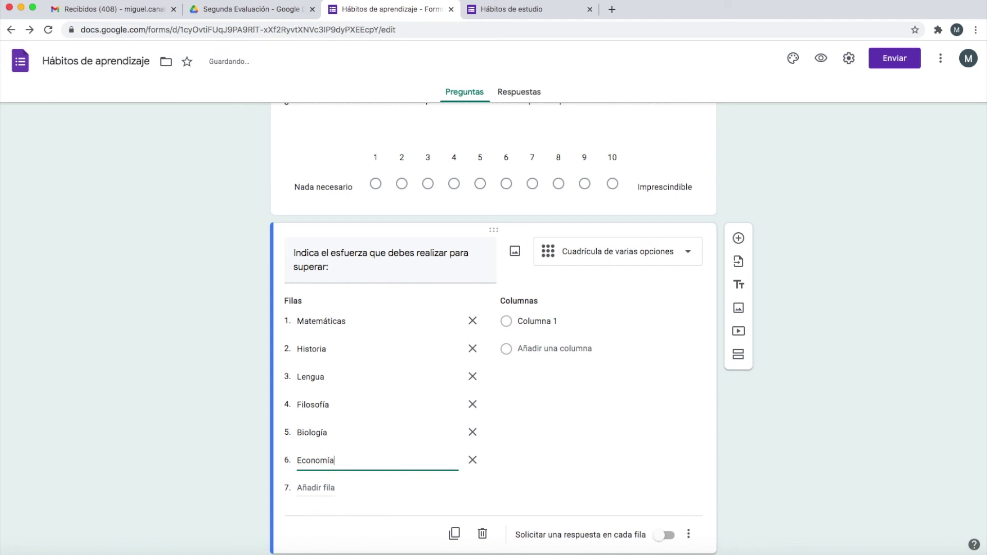
Step: Name the first two grid columns "Sin esfuerza" and "Normal", and add a third column
left_click(527, 320)
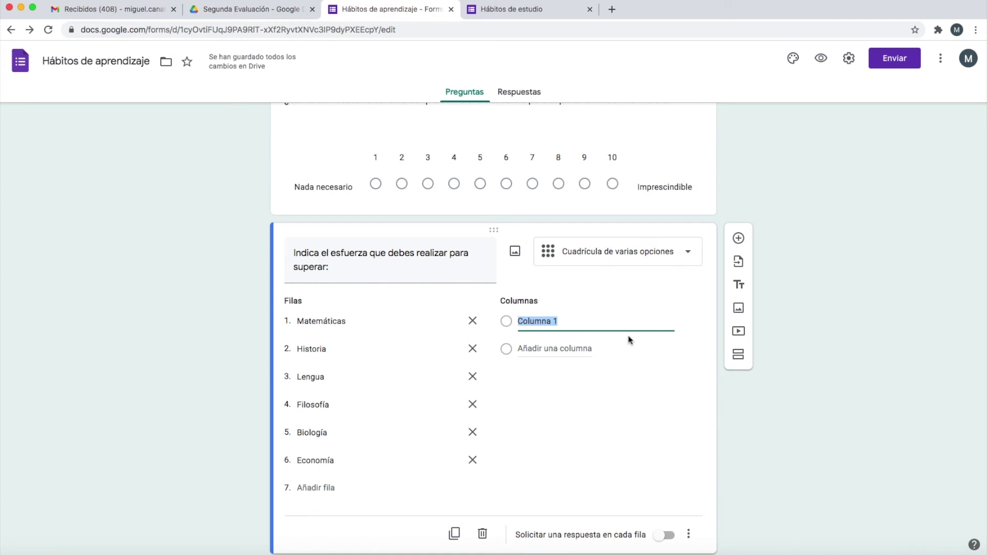
type("Sin esfuerza")
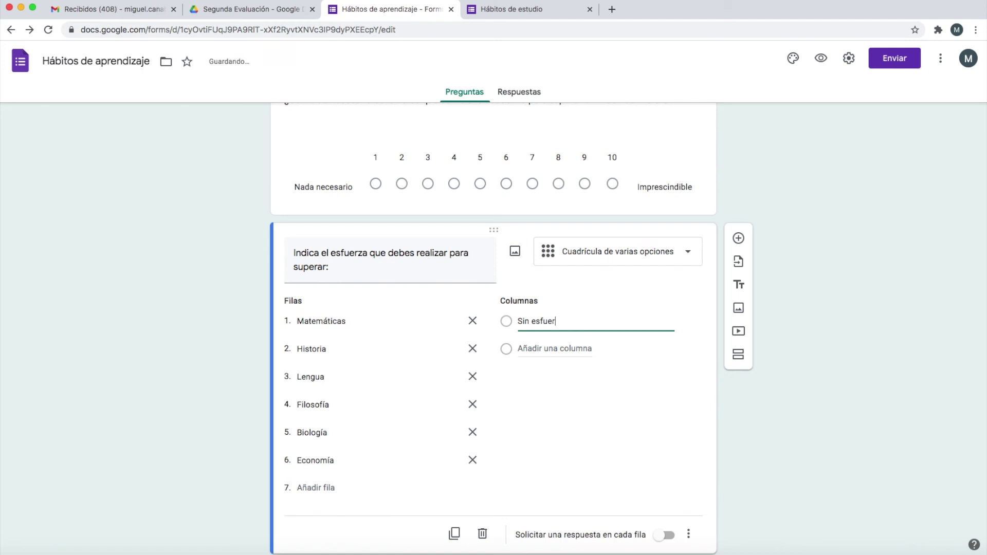
left_click(589, 347)
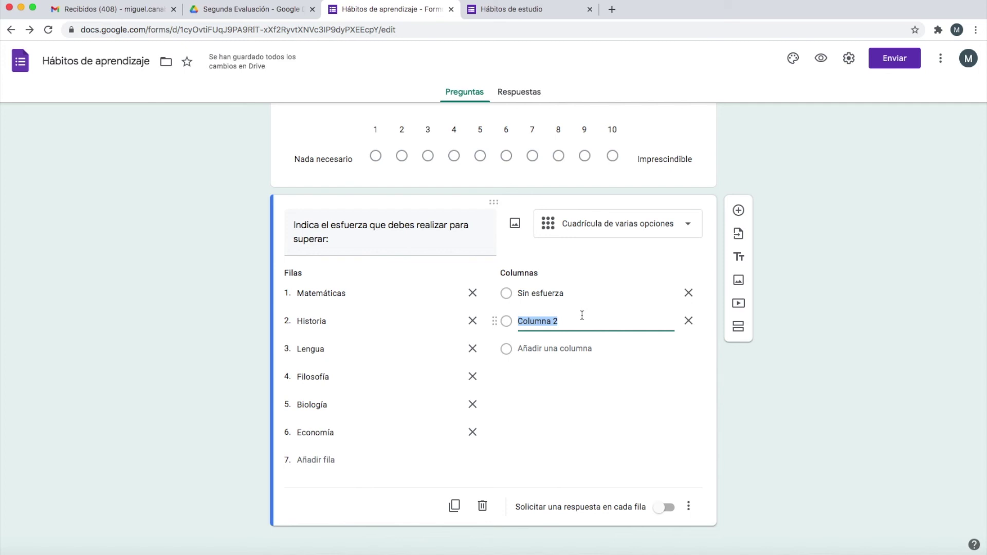
type("Normal")
left_click(569, 348)
type("DE")
key("BackSpace")
key("BackSpace")
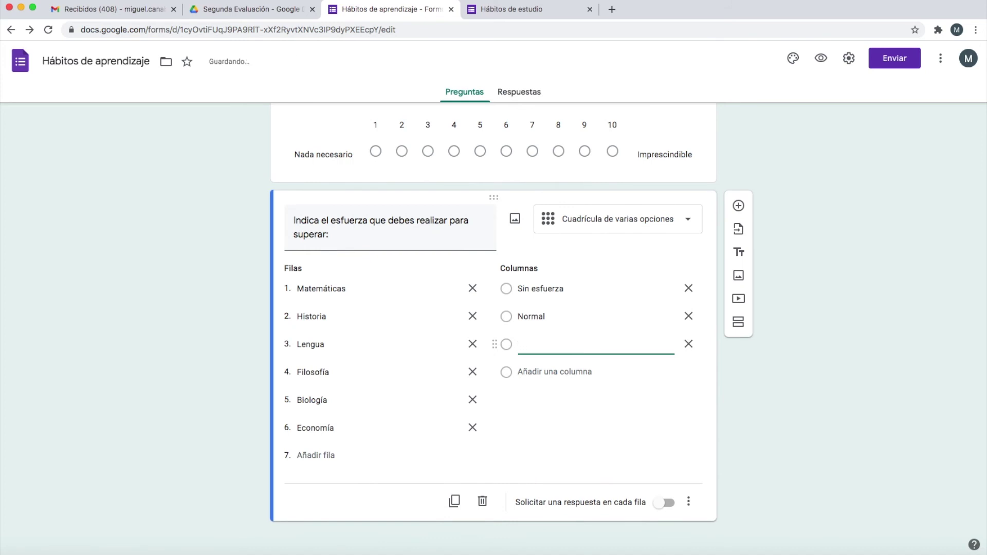
type("De")
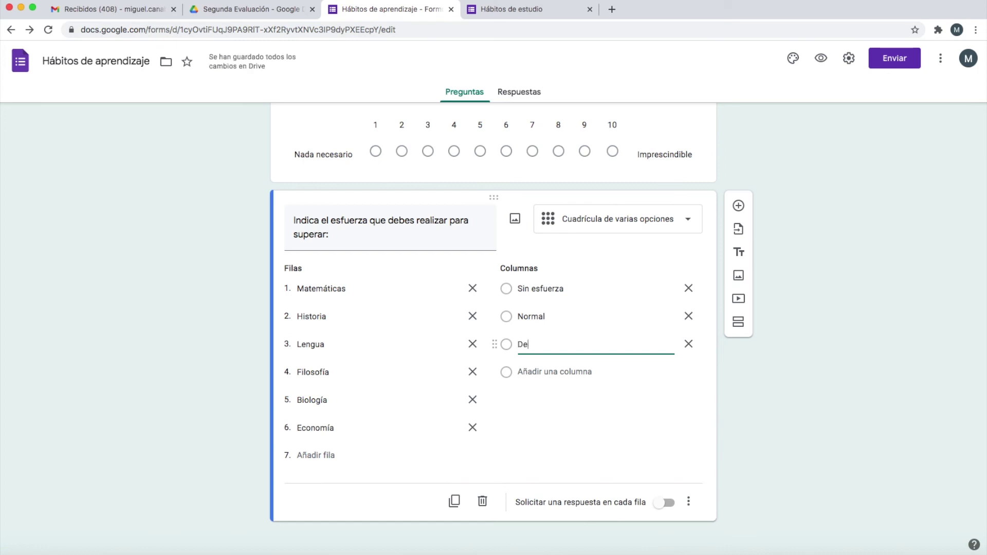
type("bo esform")
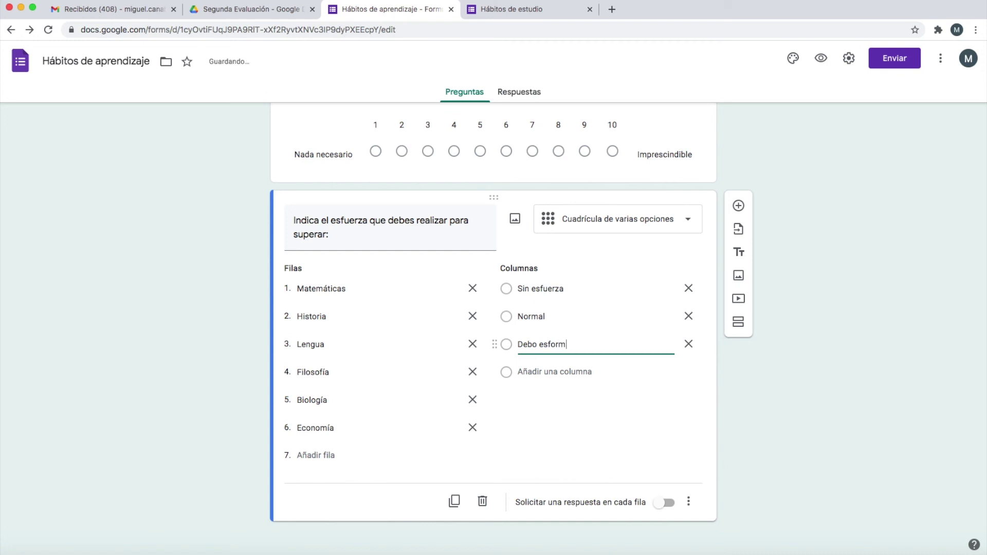
type("rme")
right_click(551, 344)
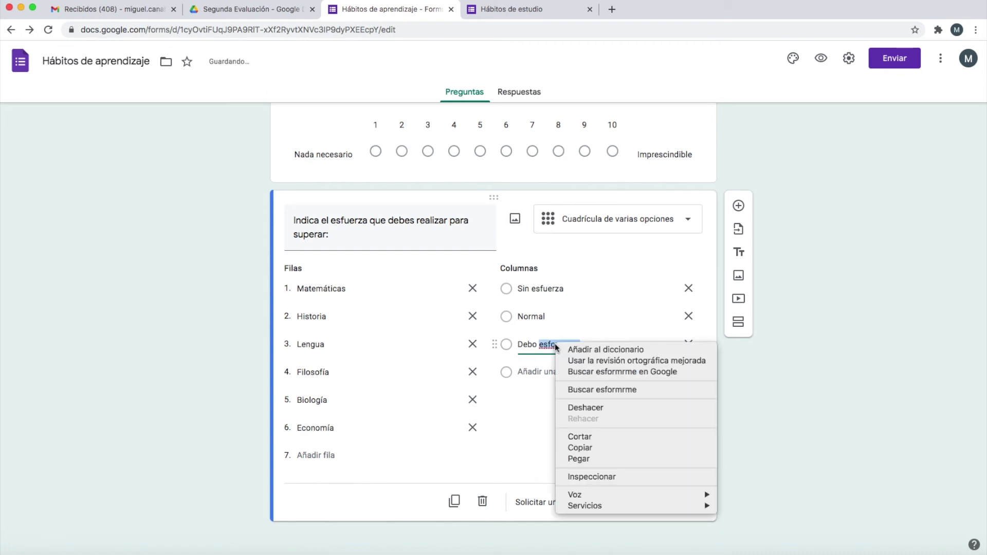
left_click(563, 336)
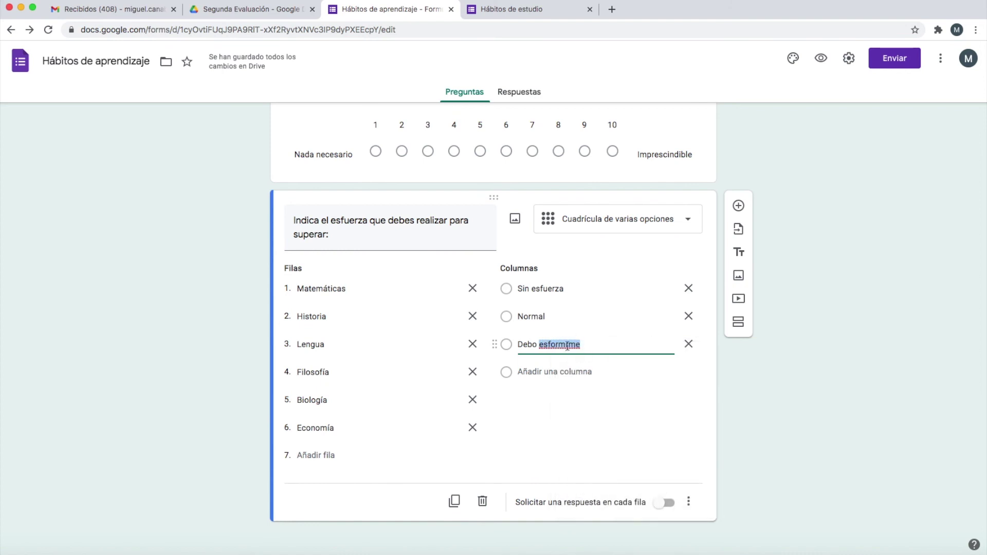
left_click(573, 345)
key("Delete")
key("Delete")
key("BackSpace")
key("BackSpace")
key("BackSpace")
key("BackSpace")
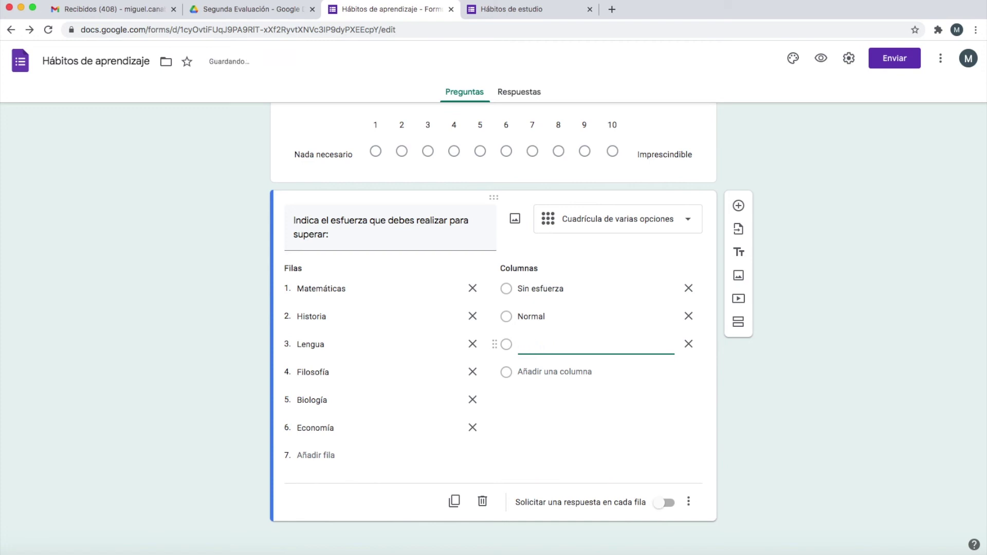
Step: Name the third grid column "Bastante" and add a fourth column "Necesito ayuda", correcting its spelling
type("Bastante")
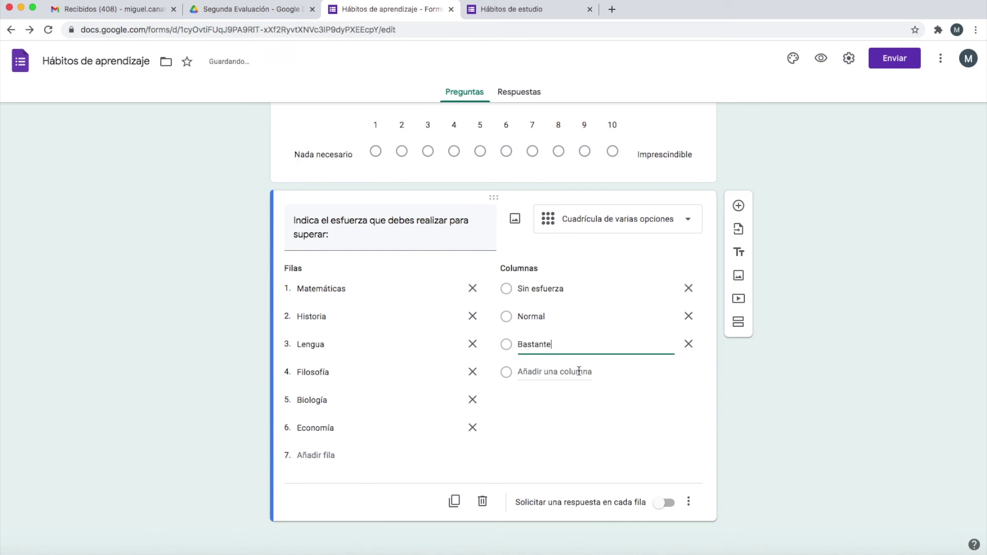
left_click(579, 371)
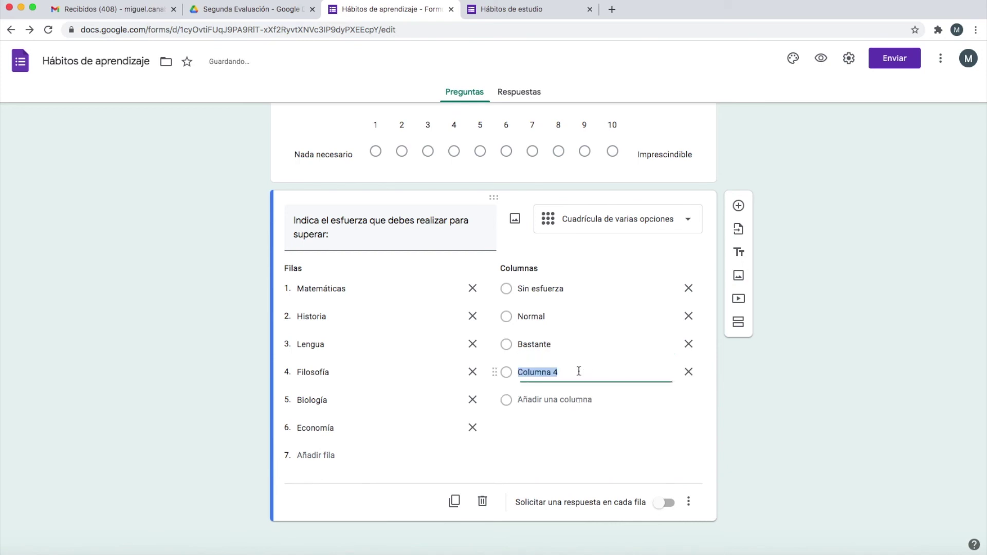
type("Necesoto ayuda")
right_click(543, 371)
left_click(568, 375)
left_click(529, 430)
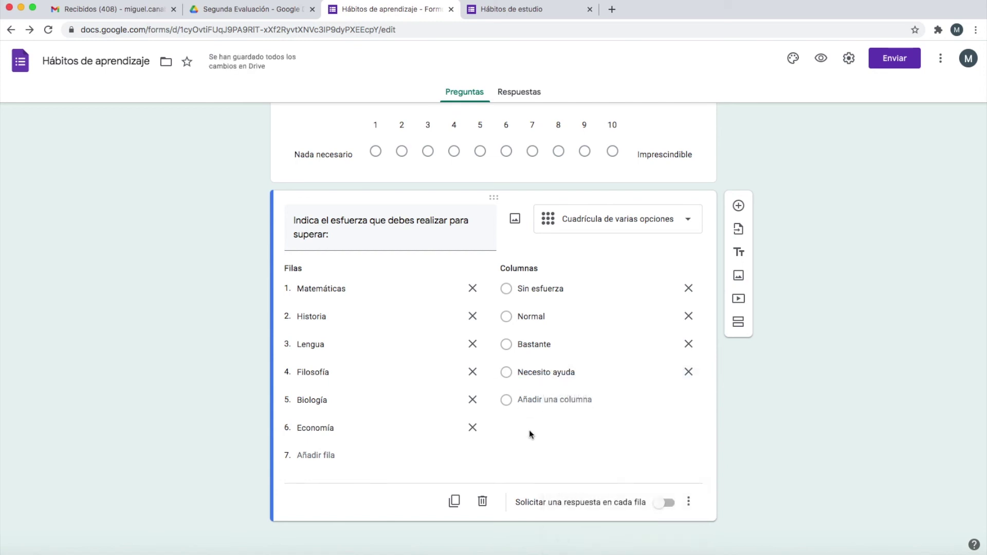
Step: Reload the form preview, confirming the reload, and go to the new effort grid at the end
left_click(501, 9)
left_click(46, 29)
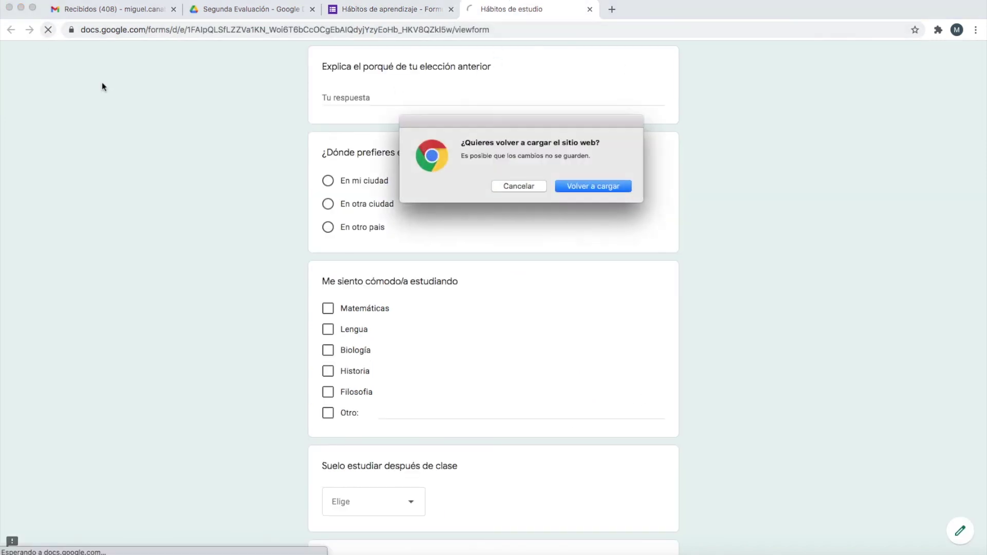
left_click(596, 186)
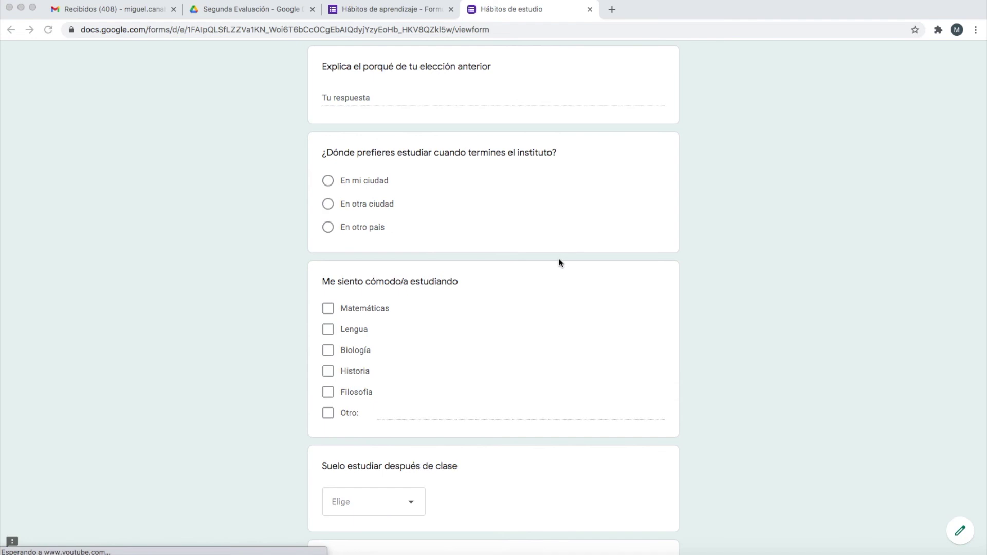
scroll(559, 262, "down", 18)
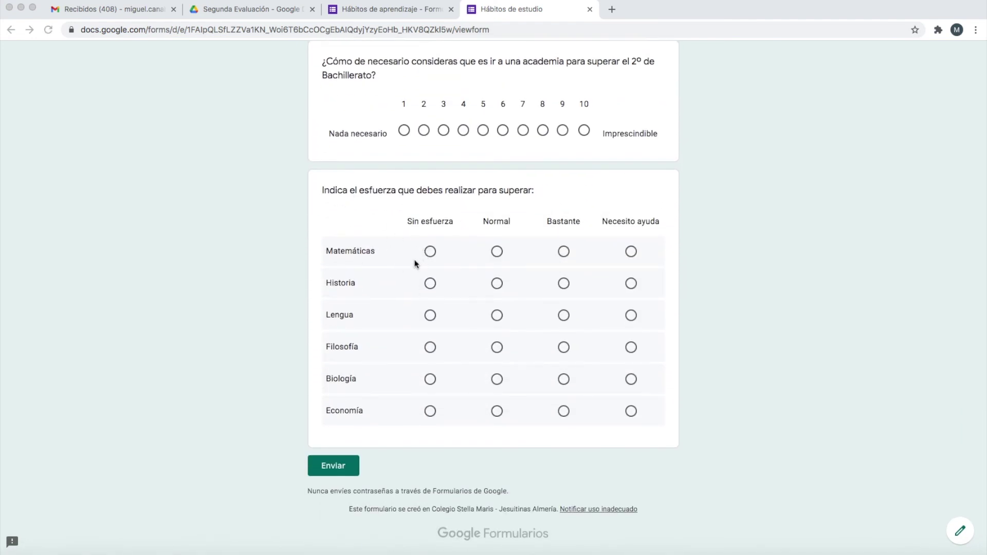
Step: Test the grid in the preview: Matemáticas "Bastante", Historia and Economía "Necesito ayuda", Lengua and Biología "Normal", Filosofía "Sin esfuerza"
left_click(564, 250)
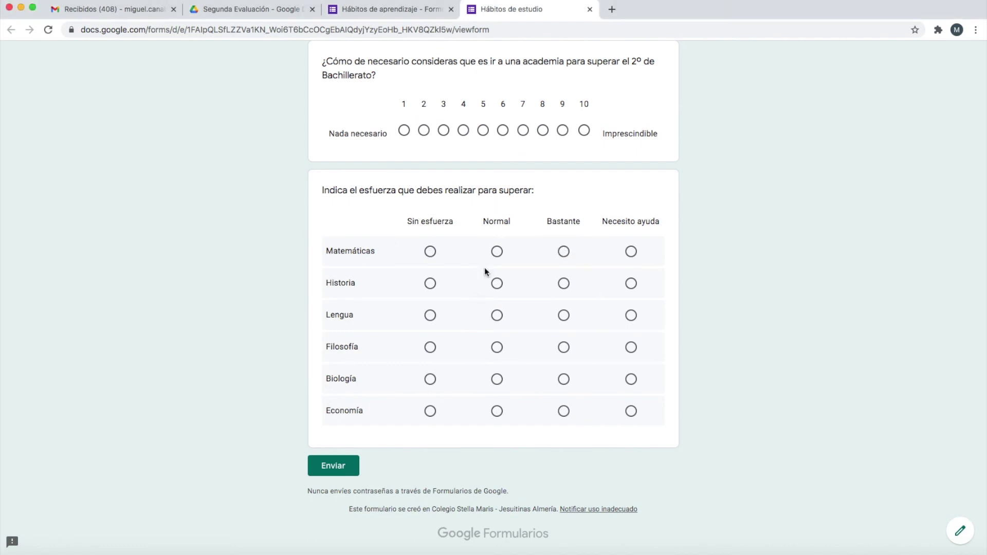
left_click(563, 252)
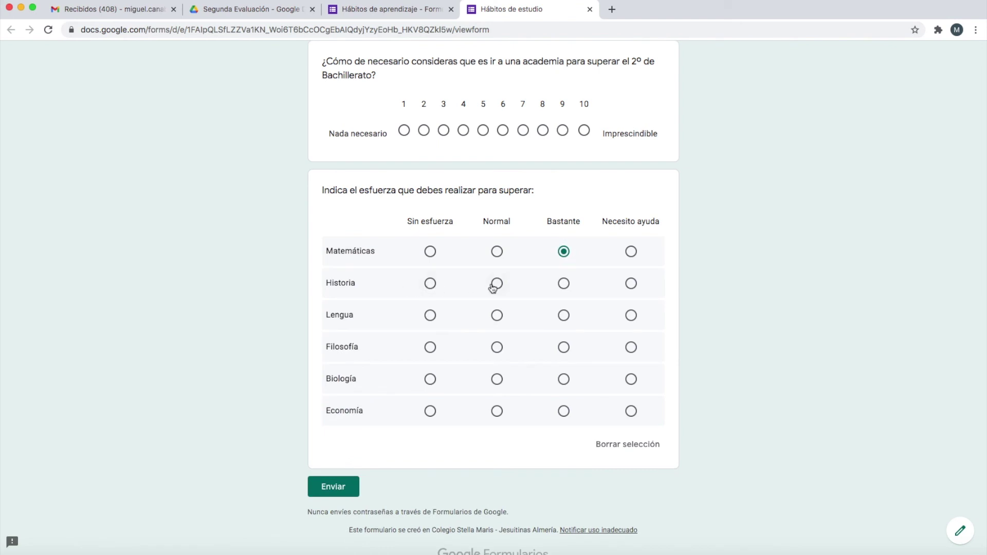
left_click(632, 283)
left_click(498, 316)
left_click(430, 348)
left_click(498, 380)
left_click(631, 413)
Step: Try every rating for Matemáticas in the preview grid, ending on "Bastante", and look over the form
left_click(496, 251)
left_click(430, 251)
left_click(497, 252)
left_click(563, 251)
left_click(631, 251)
left_click(564, 252)
scroll(632, 260, "up", 10)
scroll(606, 254, "down", 10)
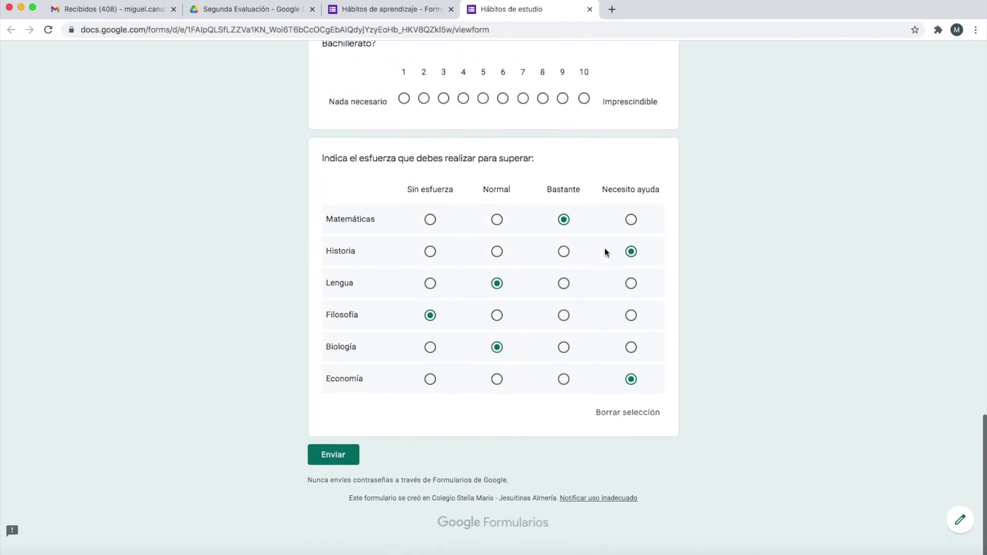
Step: Test several ratings on the academy linear scale in the preview, ending on 7, and return to the form editor
scroll(591, 249, "up", 2)
left_click(404, 213)
left_click(423, 213)
left_click(463, 213)
left_click(483, 212)
left_click(522, 212)
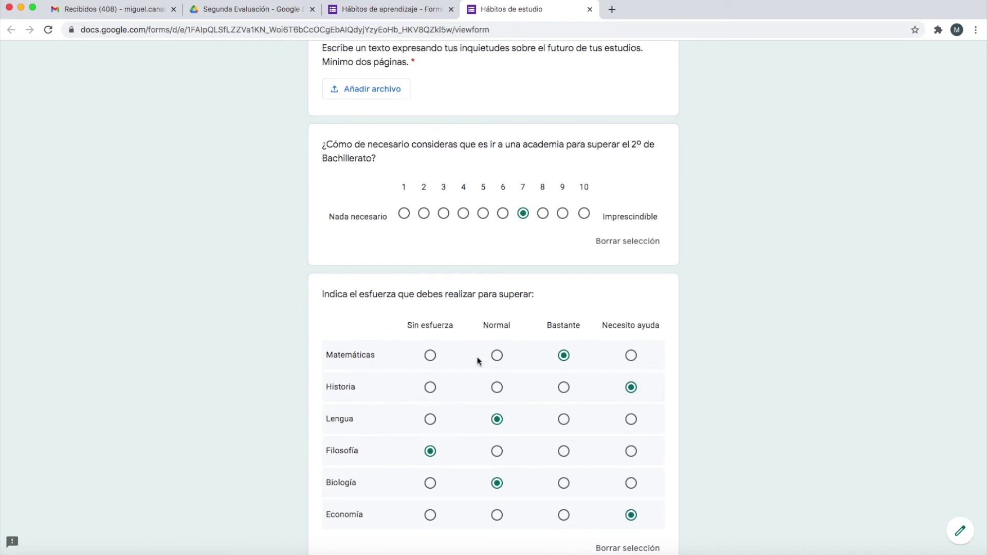
scroll(659, 362, "down", 3)
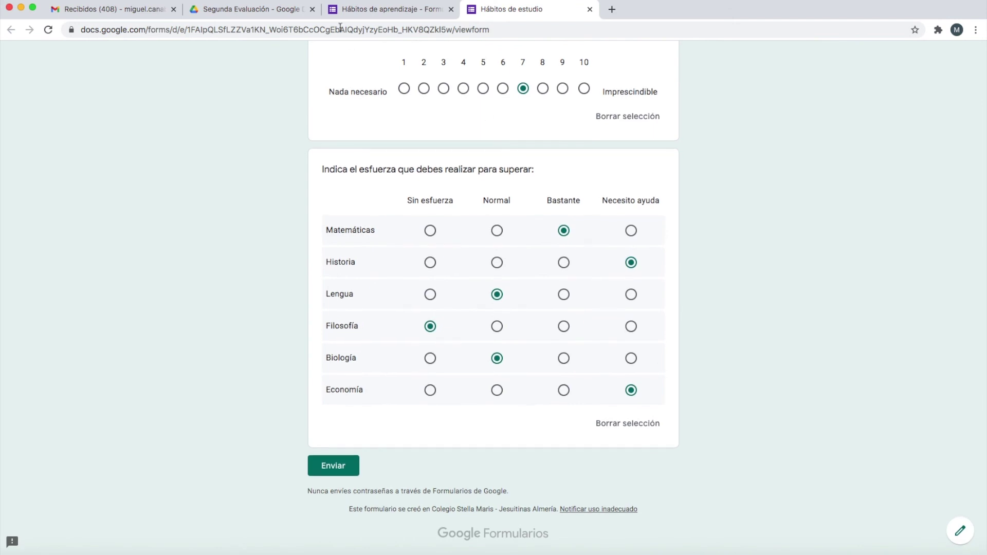
left_click(363, 13)
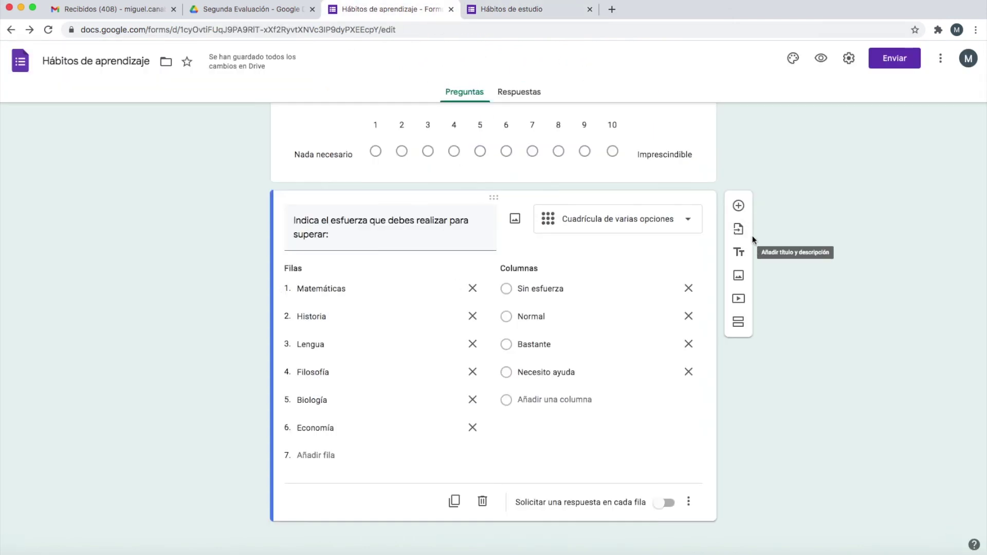
Step: Add a new question after the effort grid and make it a checkbox grid (Cuadrícula de casillas)
left_click(739, 206)
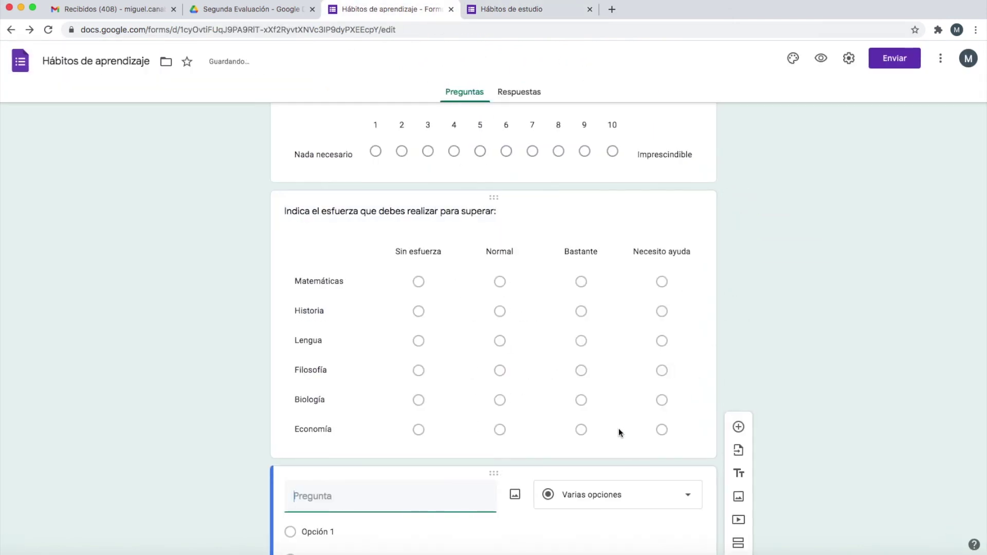
left_click(607, 398)
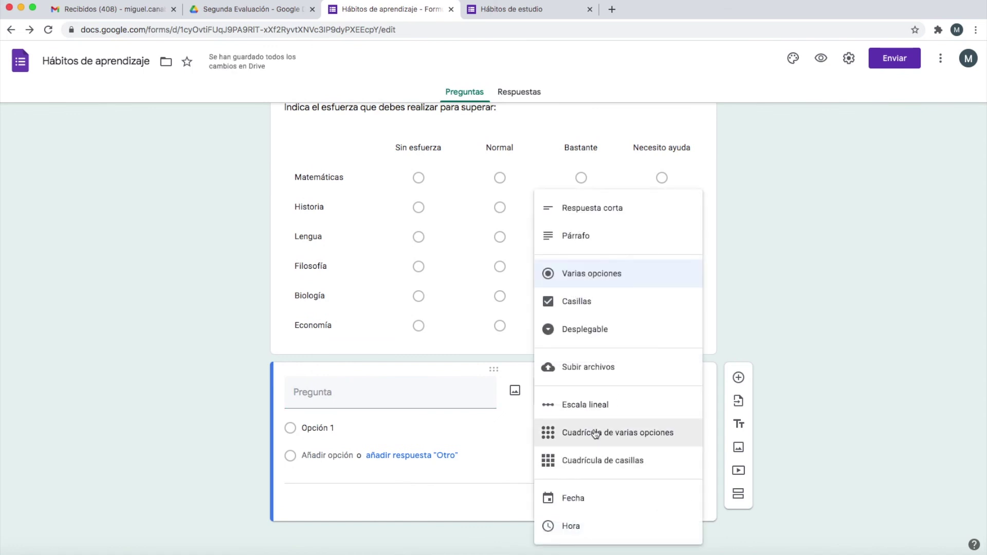
left_click(590, 465)
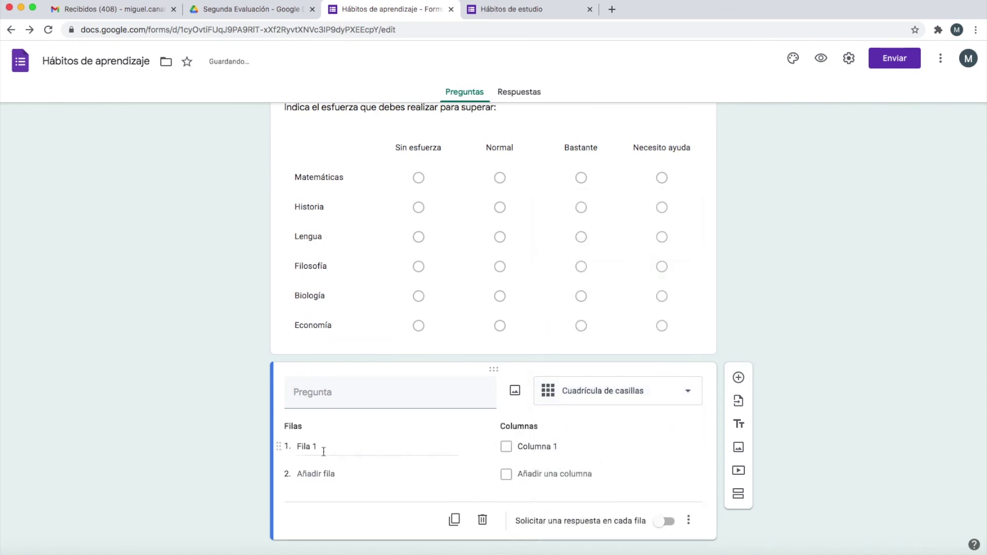
Step: Enter "Puedo compaginar el estudio:" as the checkbox grid's question title
left_click(312, 395)
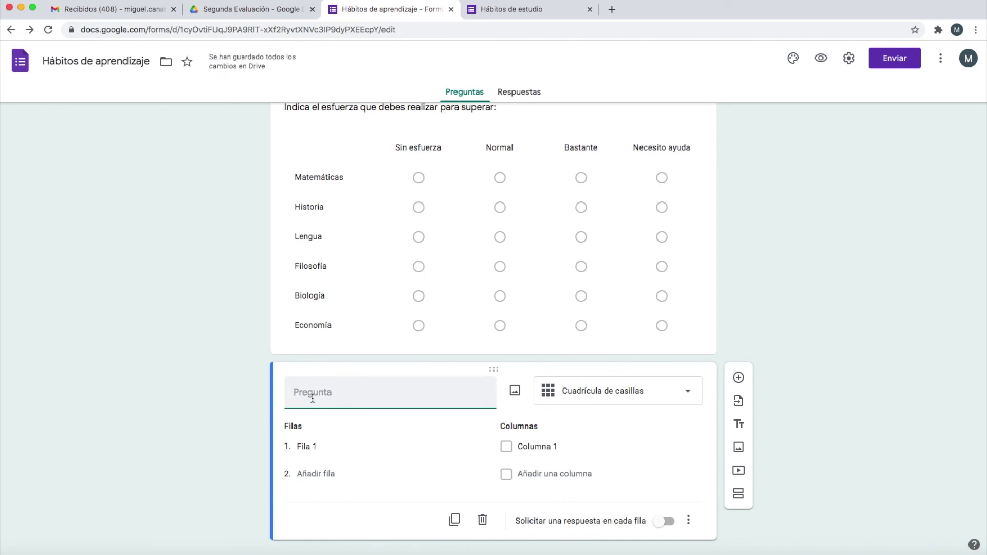
type("Puedo conp")
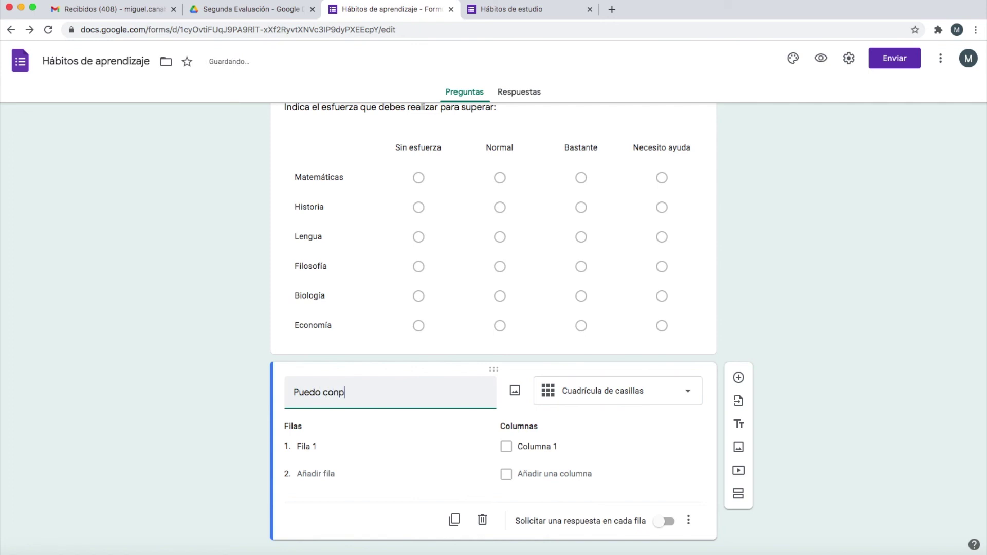
type("aginar")
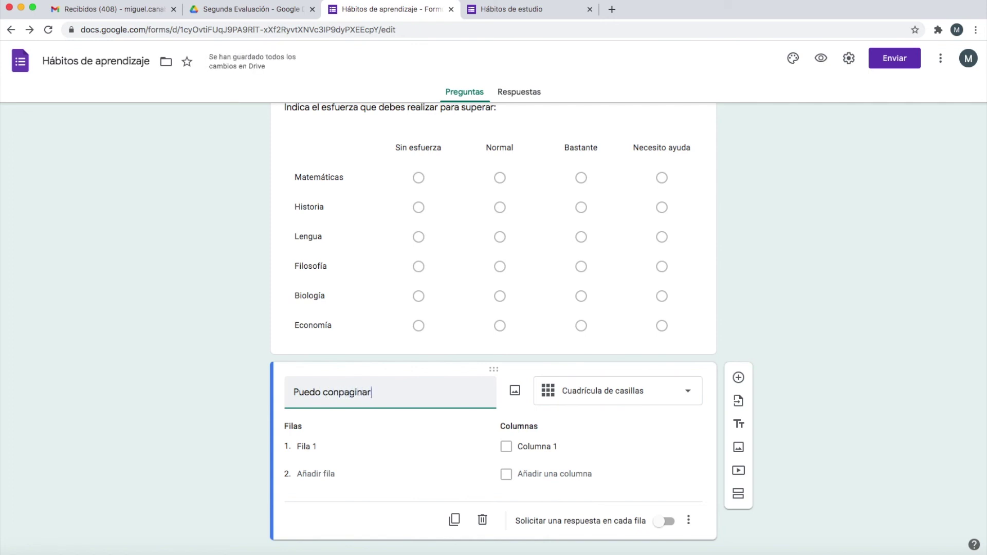
type(" el estudio")
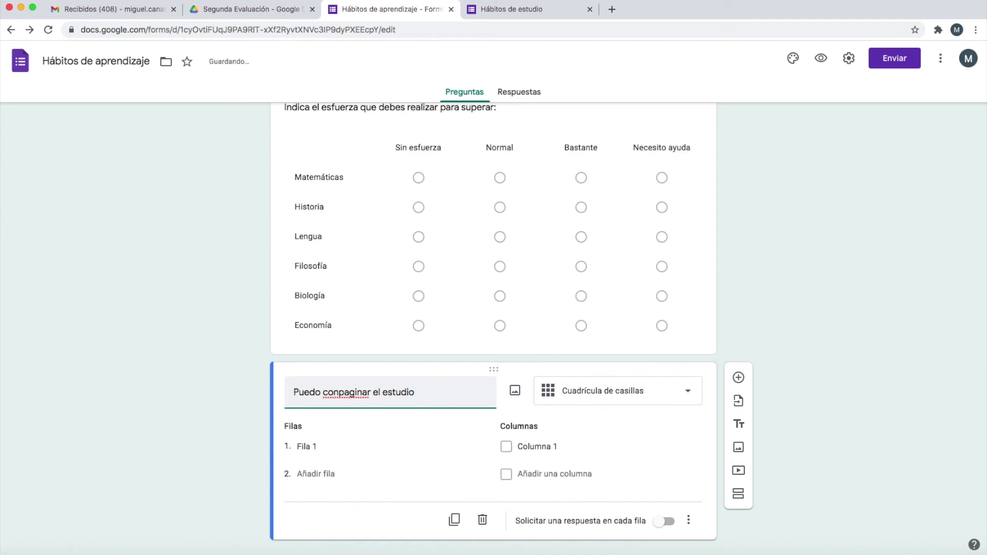
left_click(339, 395)
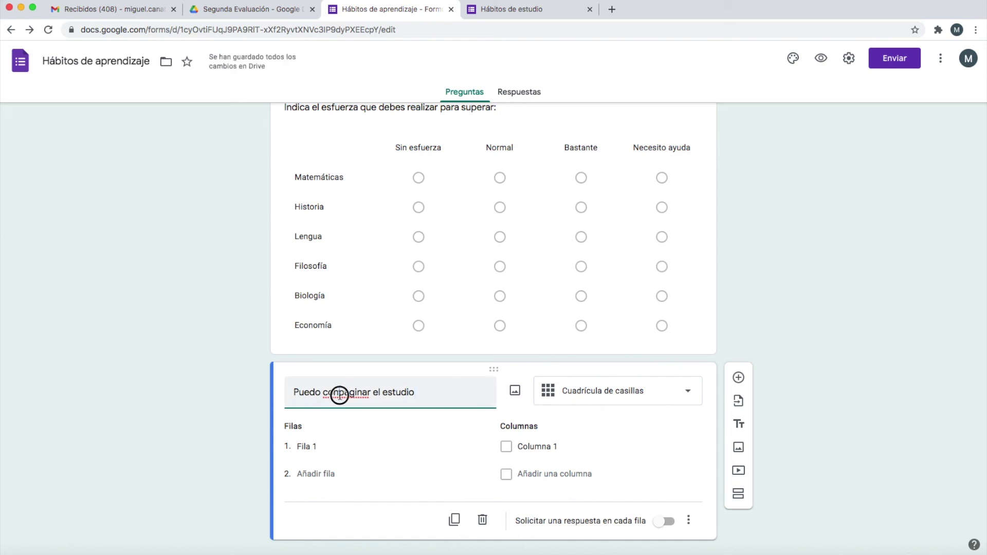
key("BackSpace")
type("m")
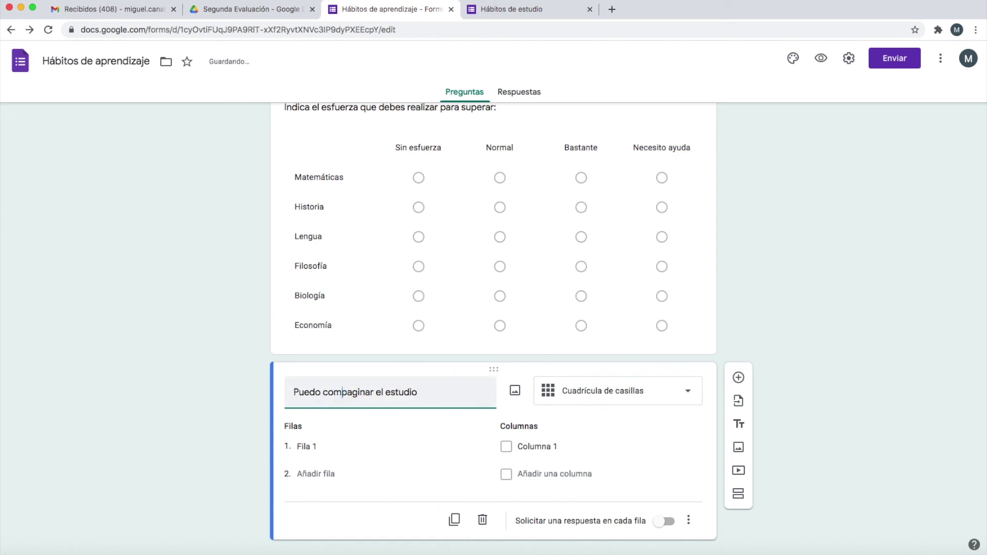
left_click(435, 394)
type(":")
Step: Fill the checkbox grid's rows with "En casa", "En el colegio", "En la biblioteca" and "Con los amigos"
left_click(370, 445)
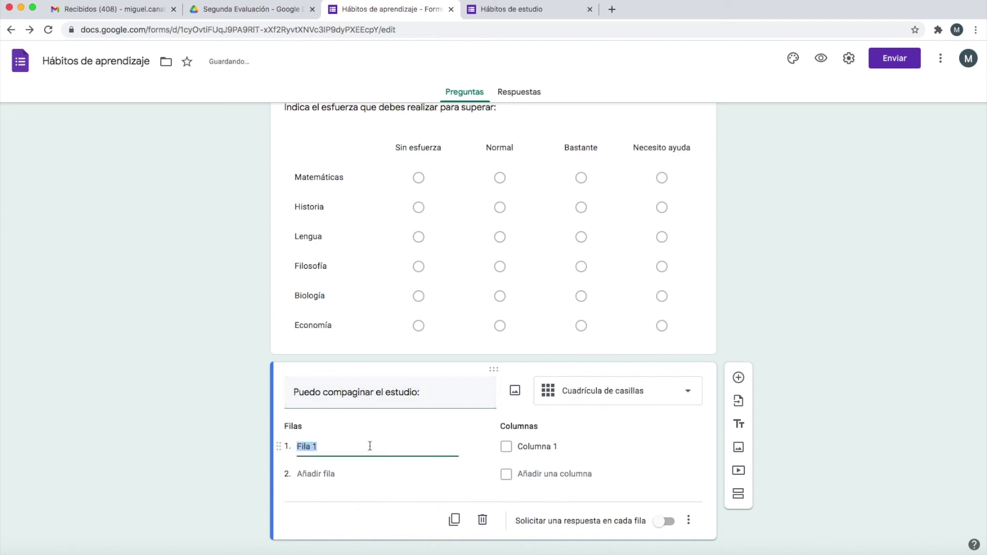
type("En casa")
left_click(334, 473)
type("En el colegio")
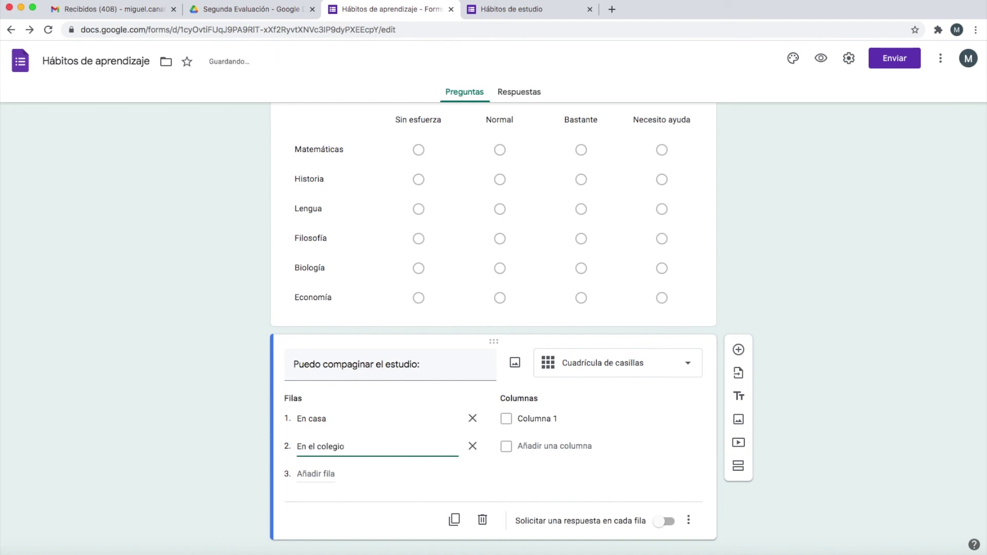
left_click(324, 474)
type("En la")
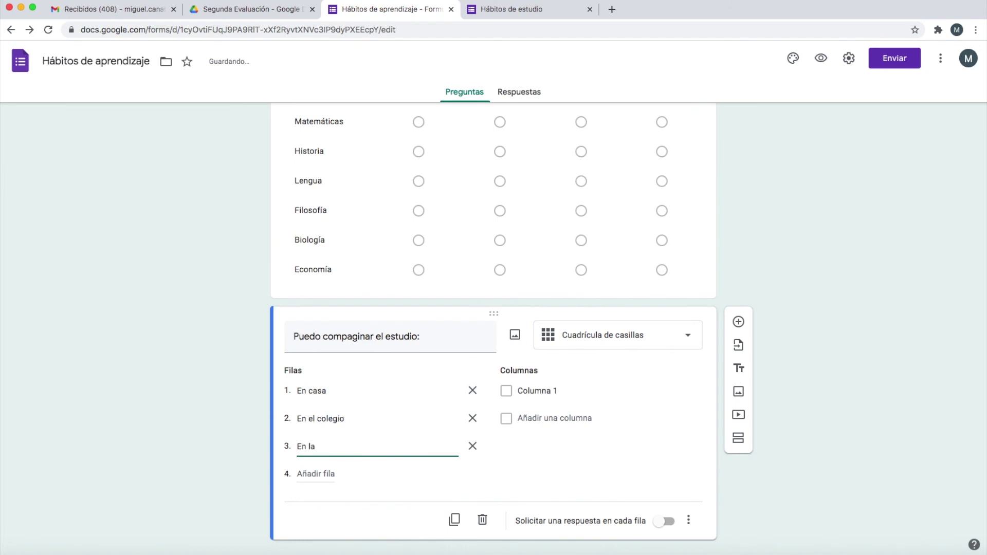
type(" biblioteca")
left_click(322, 476)
type("con los amigos")
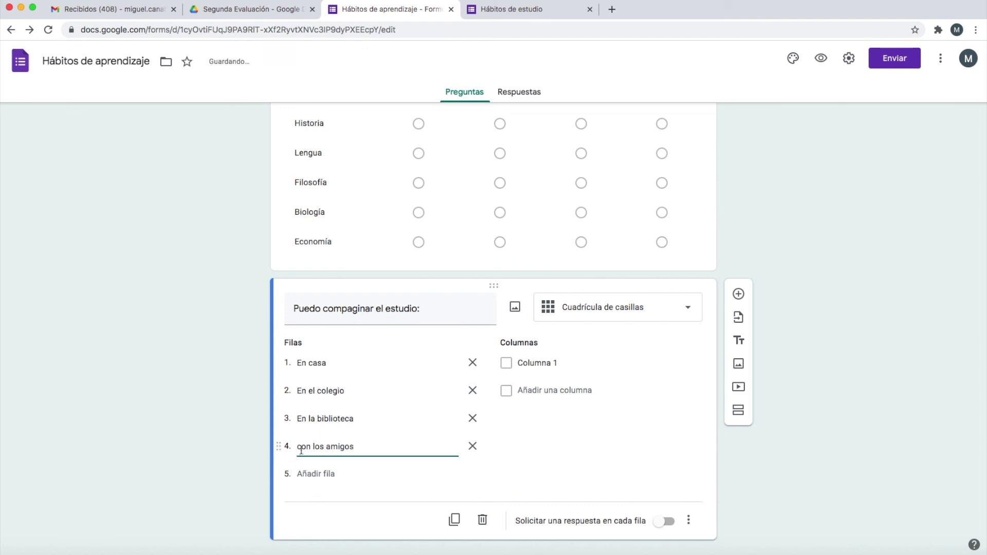
left_click(301, 446)
key("BackSpace")
type("C")
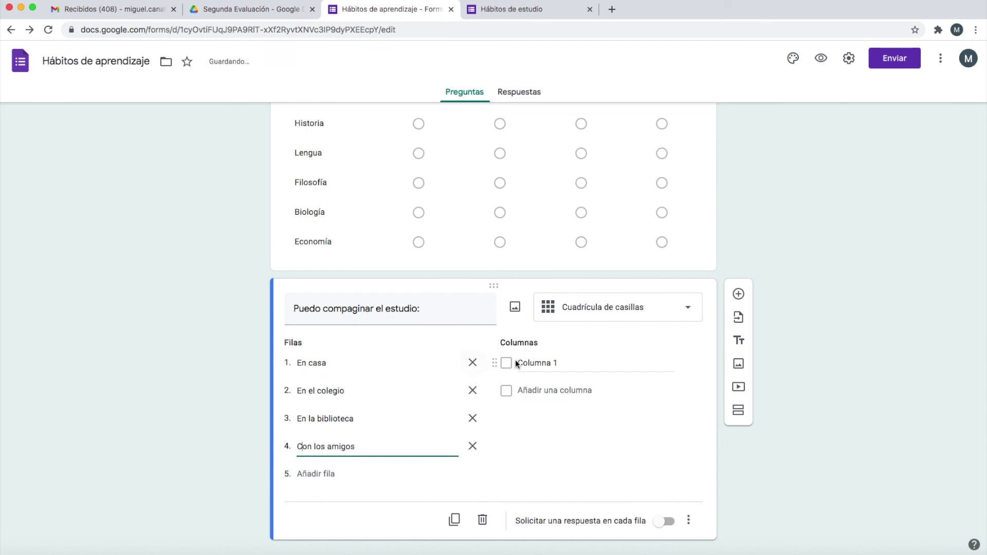
Step: Name the checkbox grid's first column "Oir música"
left_click(562, 364)
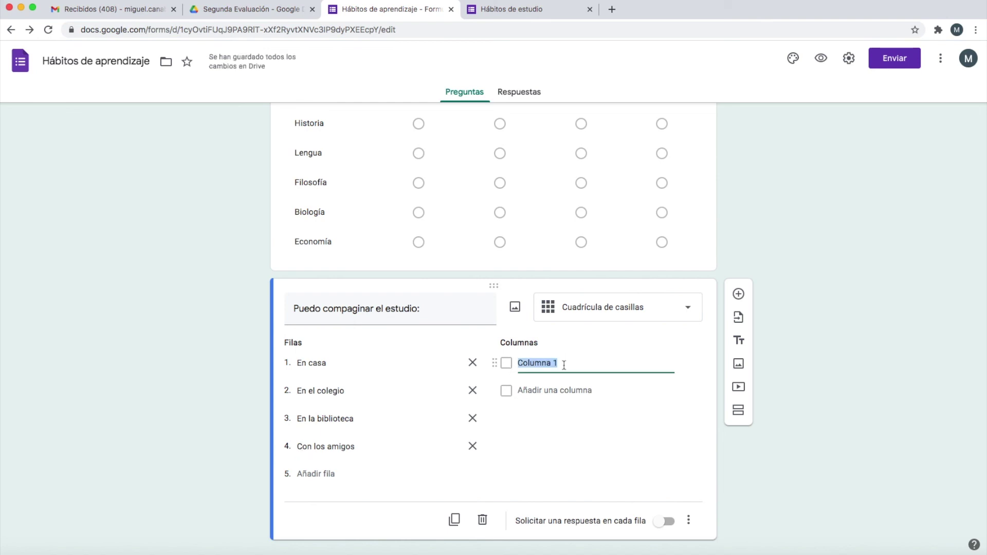
type("Oir mísica")
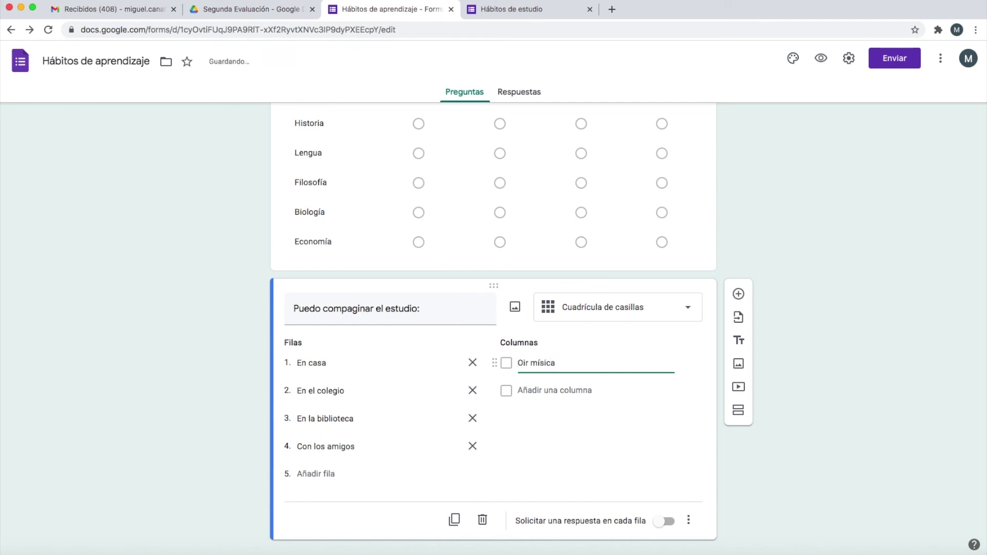
double_click(550, 363)
right_click(552, 364)
left_click(540, 365)
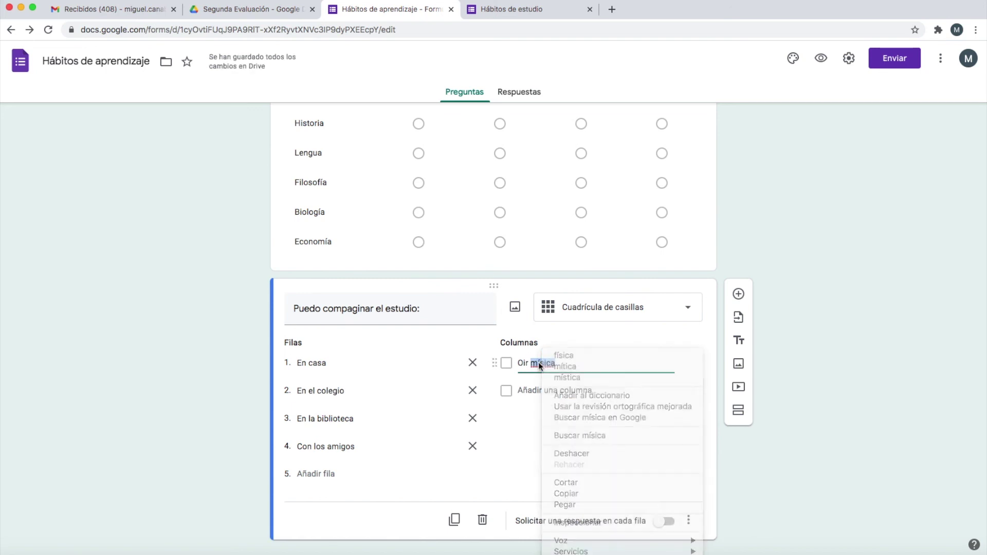
left_click(538, 364)
key("BackSpace")
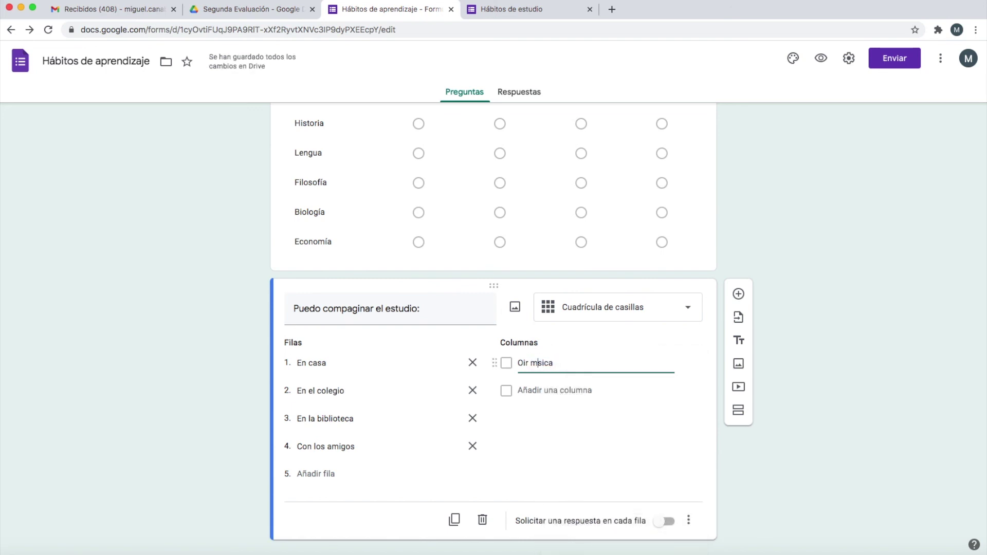
type("´u")
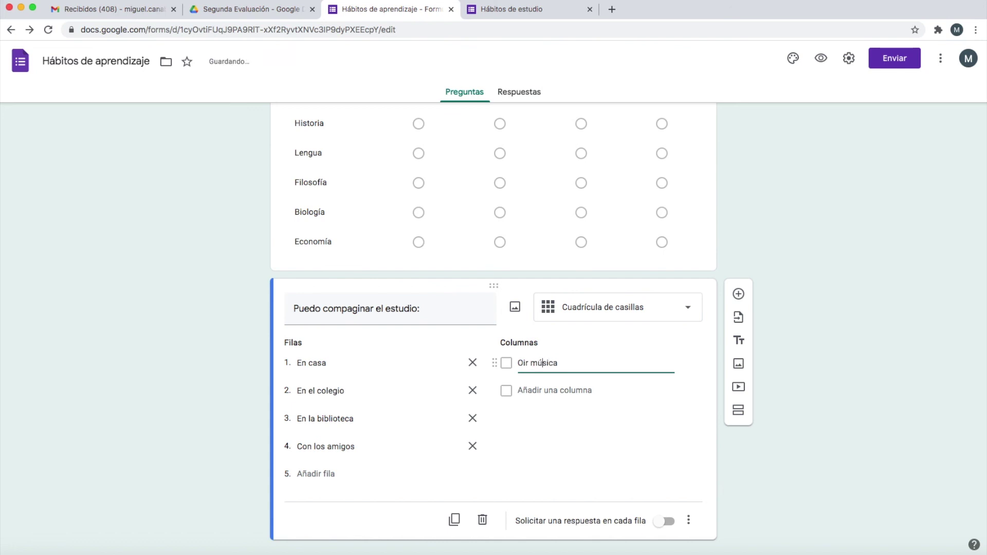
Step: Add four more columns to the checkbox grid: "comer", "ver una película", "contestar mensajes" and "charlar"
left_click(573, 390)
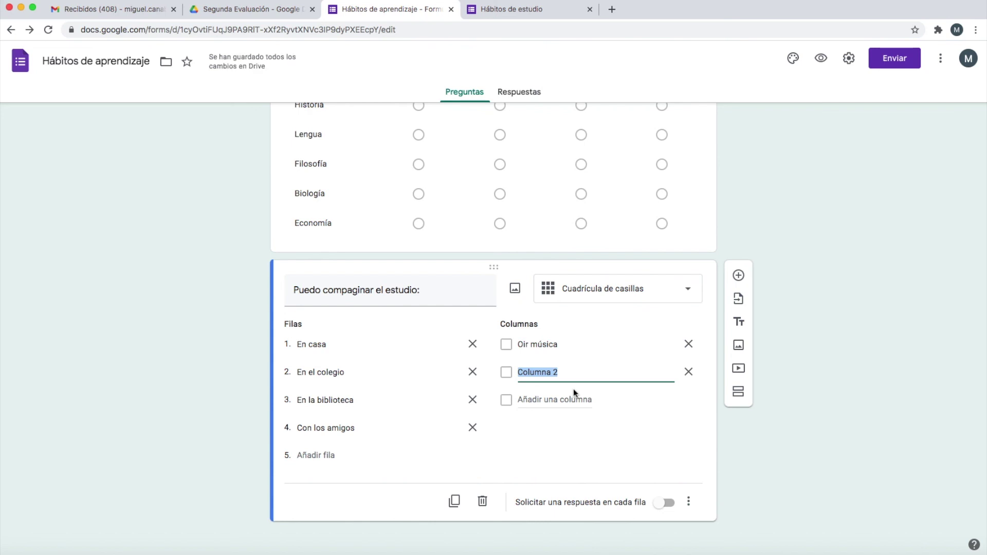
type("comer")
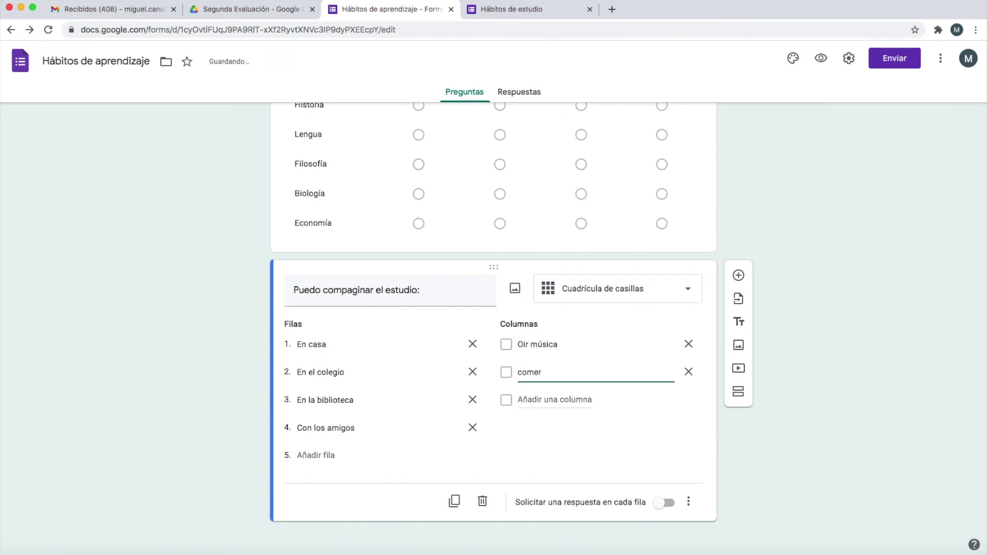
left_click(573, 400)
type("ver ")
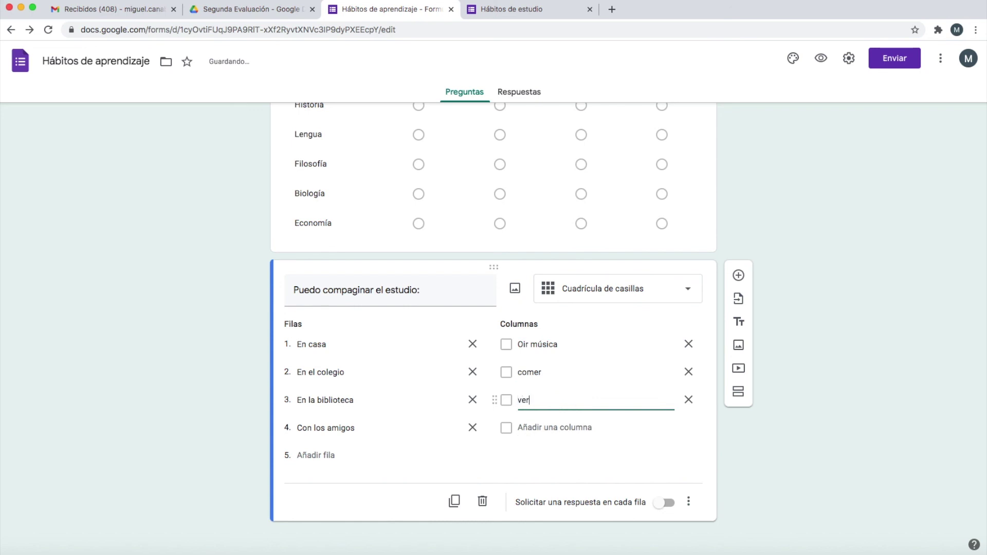
type("una película")
left_click(525, 427)
type("contestar me")
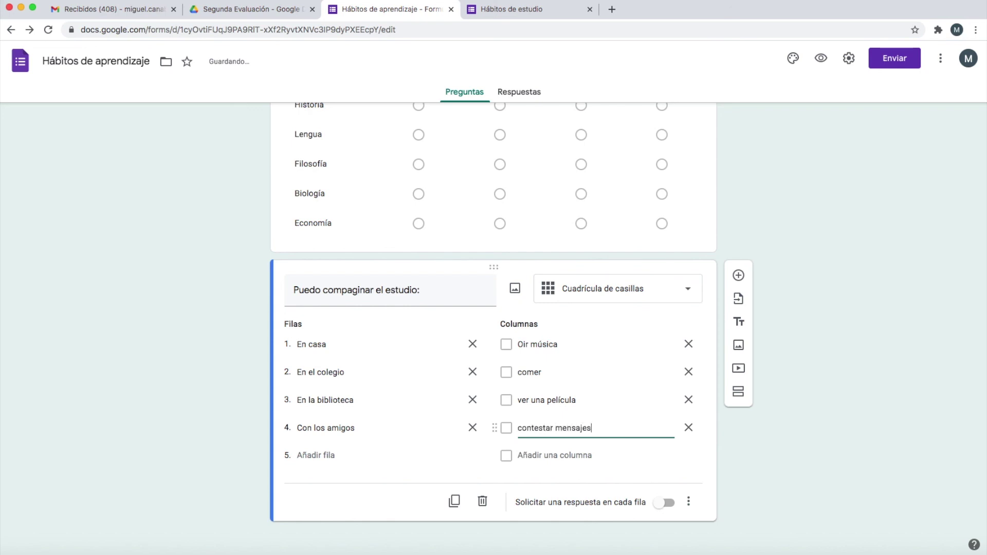
type("nsajes")
left_click(557, 455)
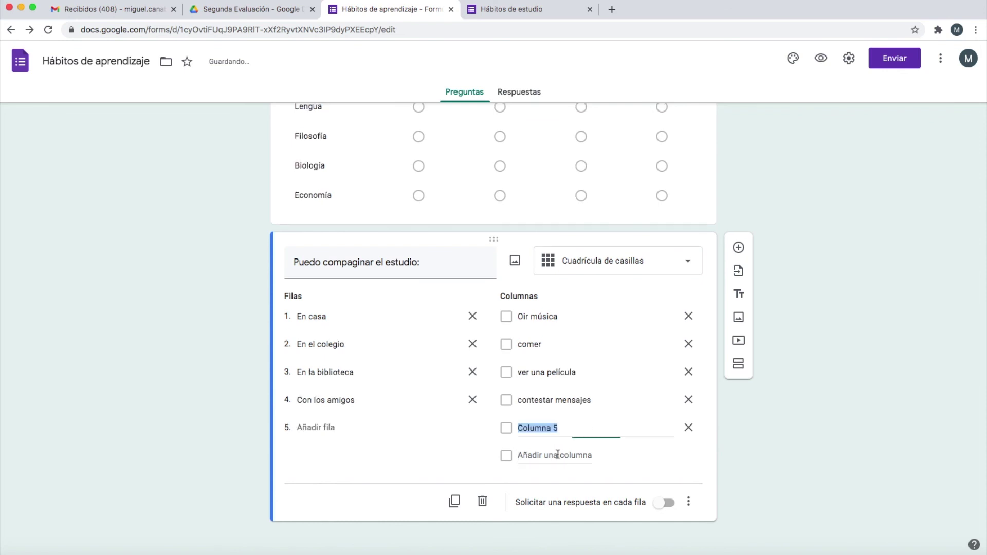
type("ch")
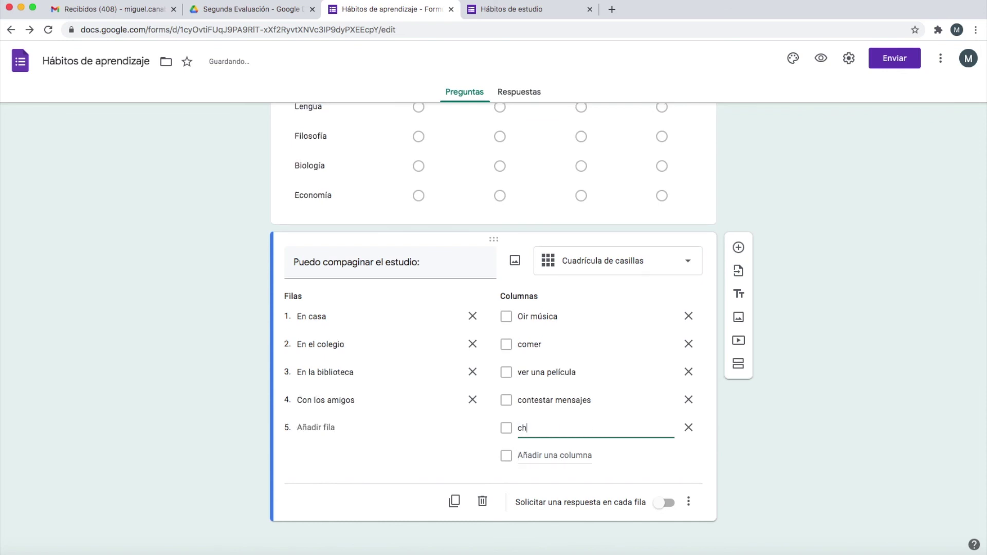
type("arlar")
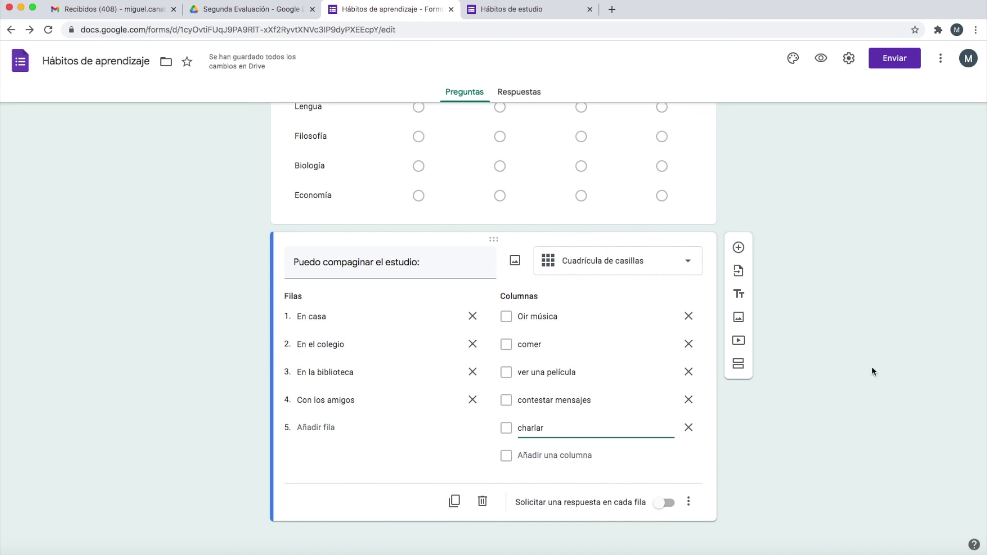
Step: Reload the form preview, confirming the reload, and go to the new checkbox grid at the end
left_click(503, 10)
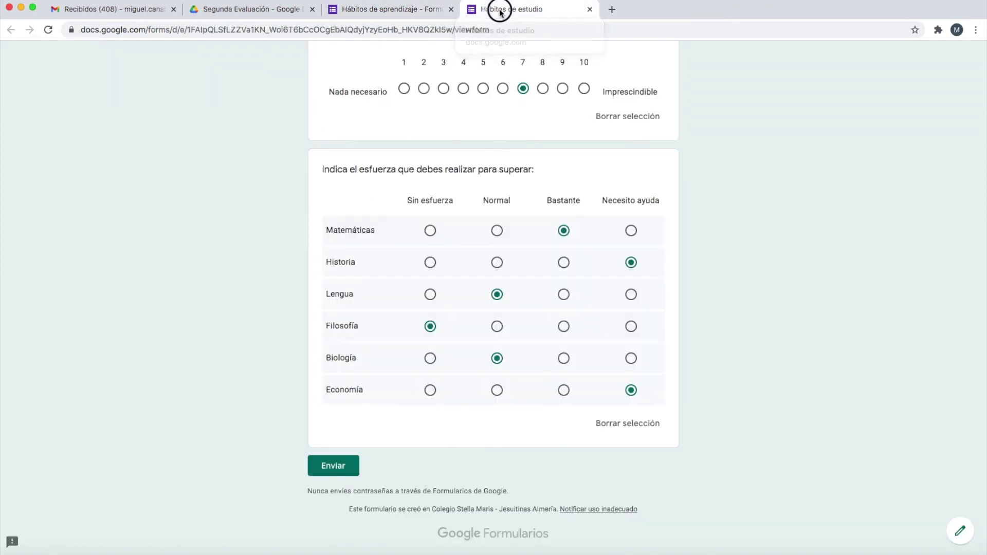
left_click(48, 29)
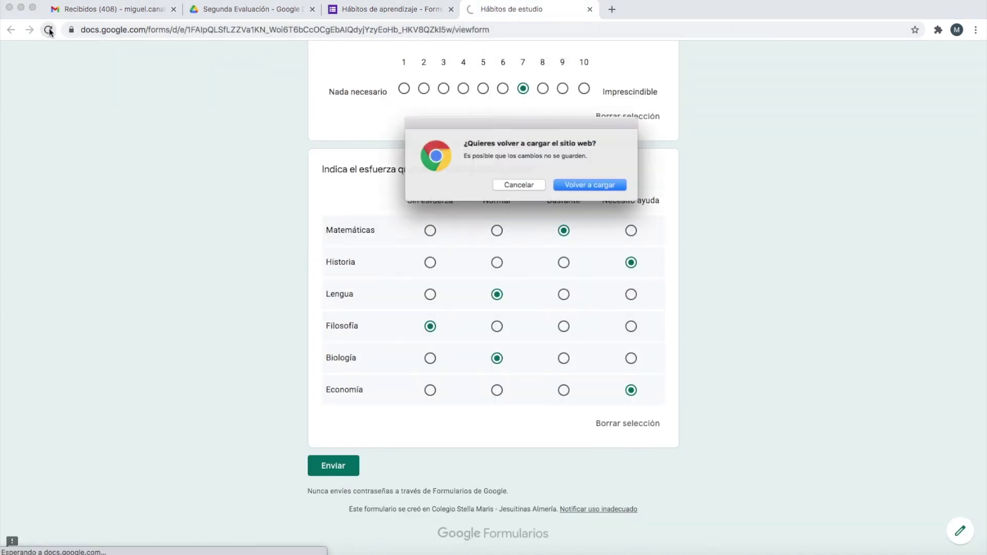
left_click(593, 186)
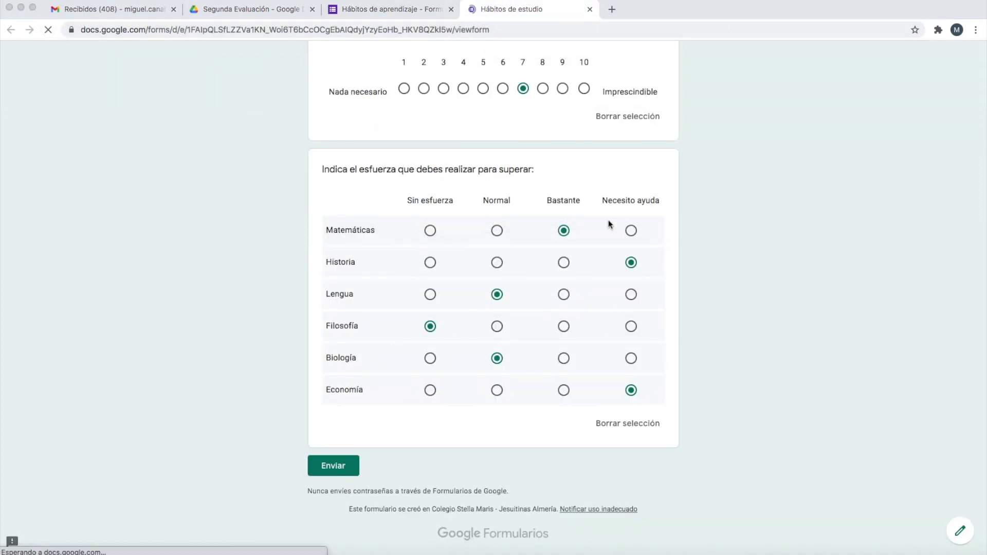
scroll(607, 235, "down", 4)
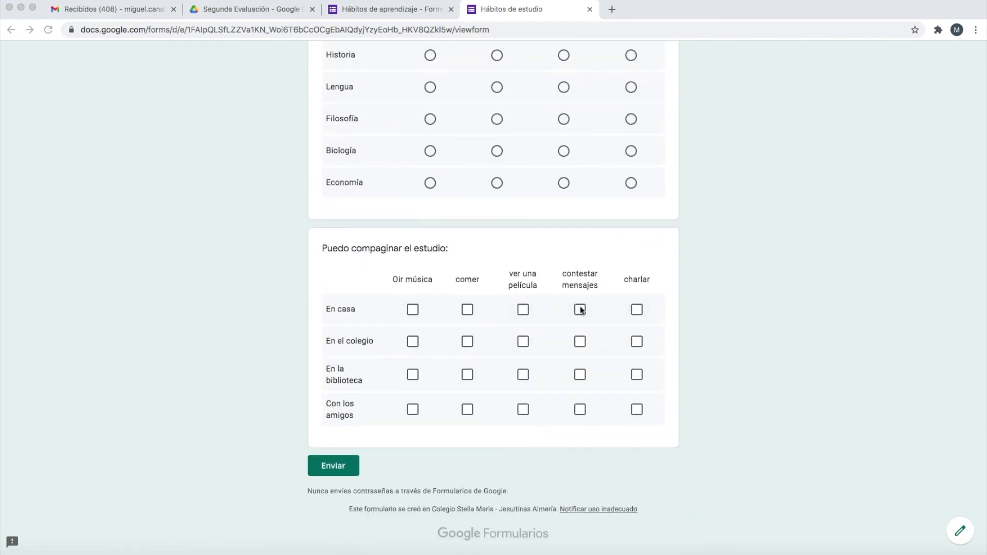
scroll(412, 315, "up", 1)
Step: Test the checkbox grid: tick "Oir música" and "comer" for "En casa", "charlar" for "En el colegio", "Oir música" and "charlar" for "En la biblioteca"
left_click(413, 314)
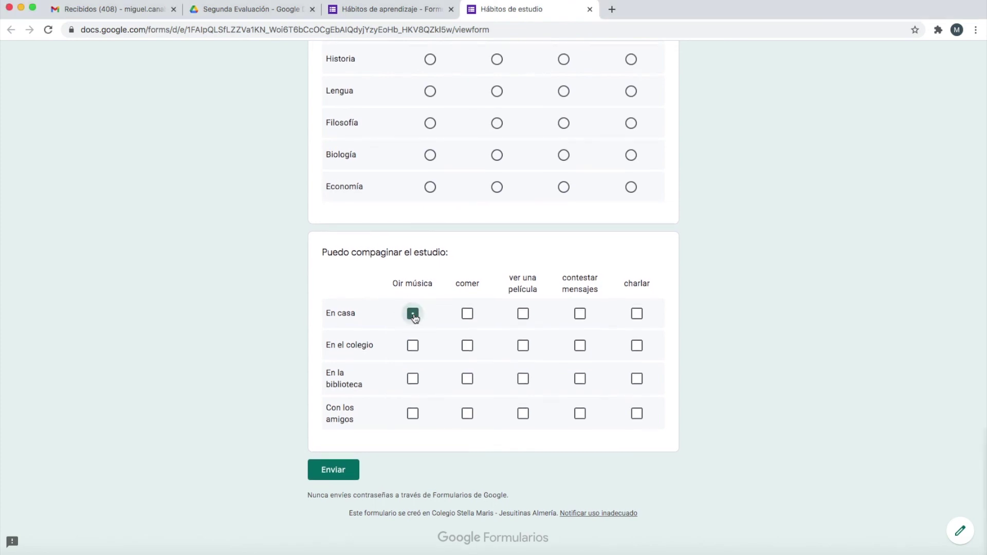
left_click(468, 314)
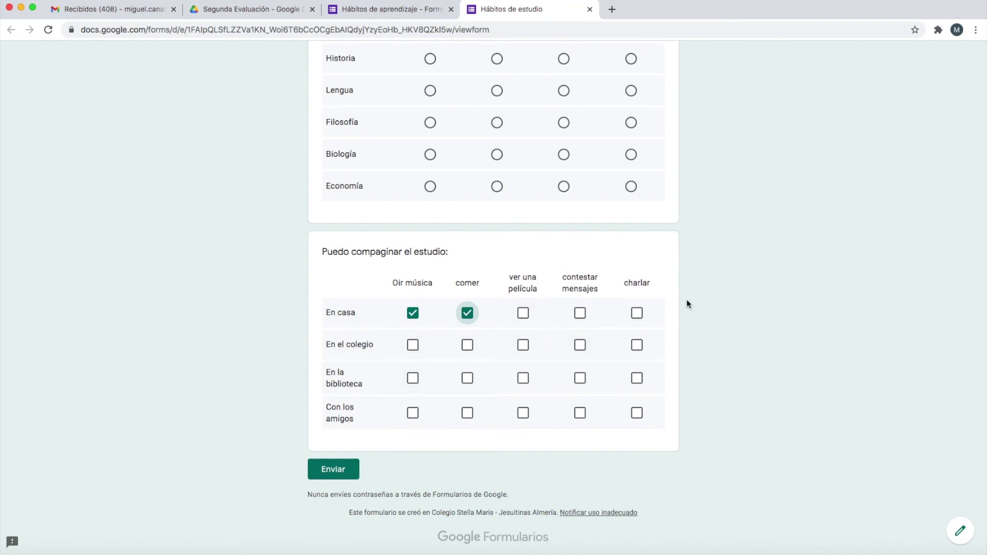
left_click(637, 347)
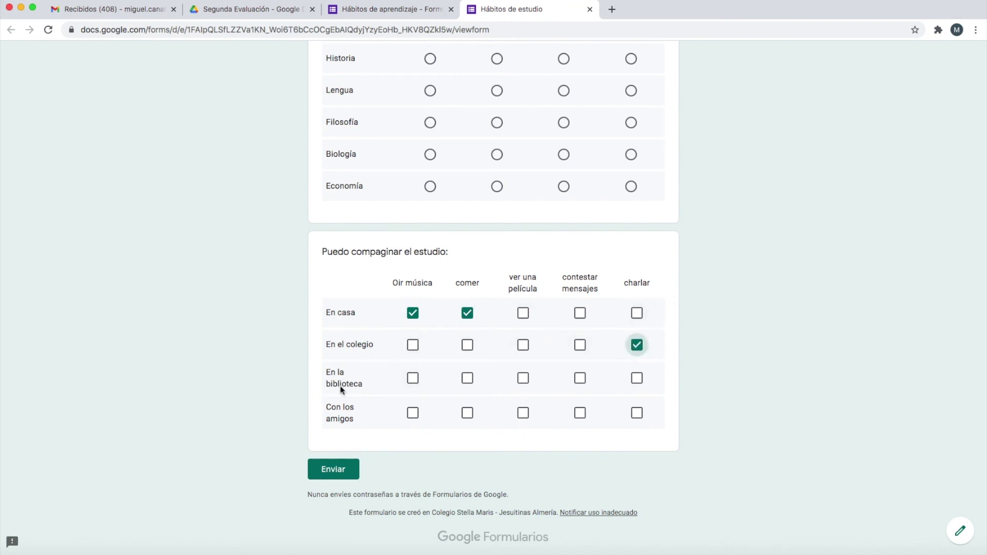
left_click(414, 381)
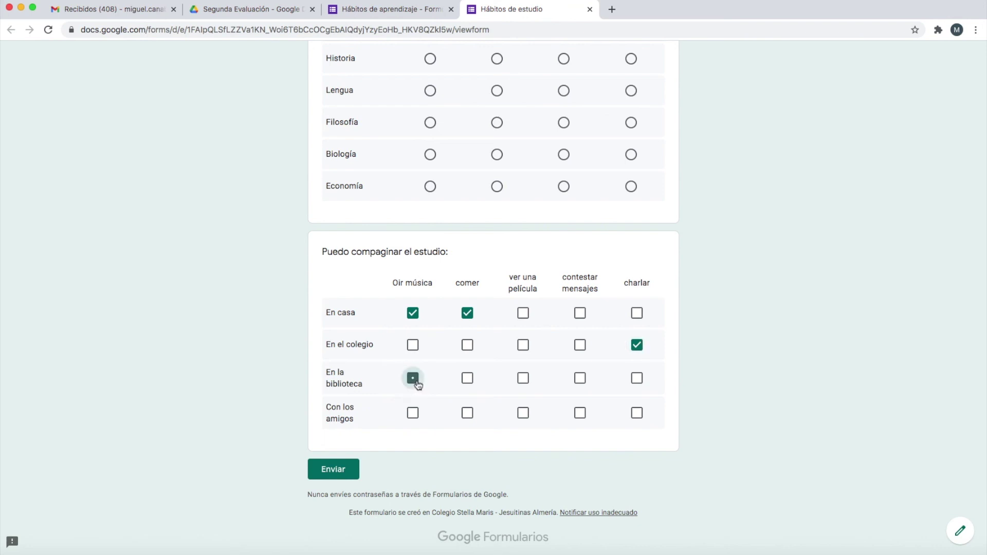
left_click(638, 380)
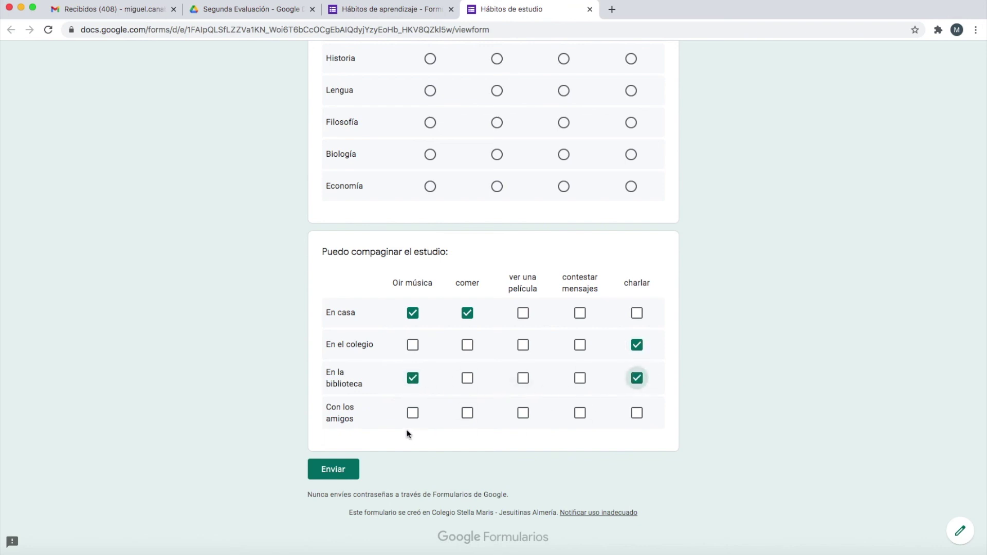
Step: Tick all five activities in the "Con los amigos" row of the checkbox grid
left_click(415, 415)
left_click(469, 415)
left_click(522, 418)
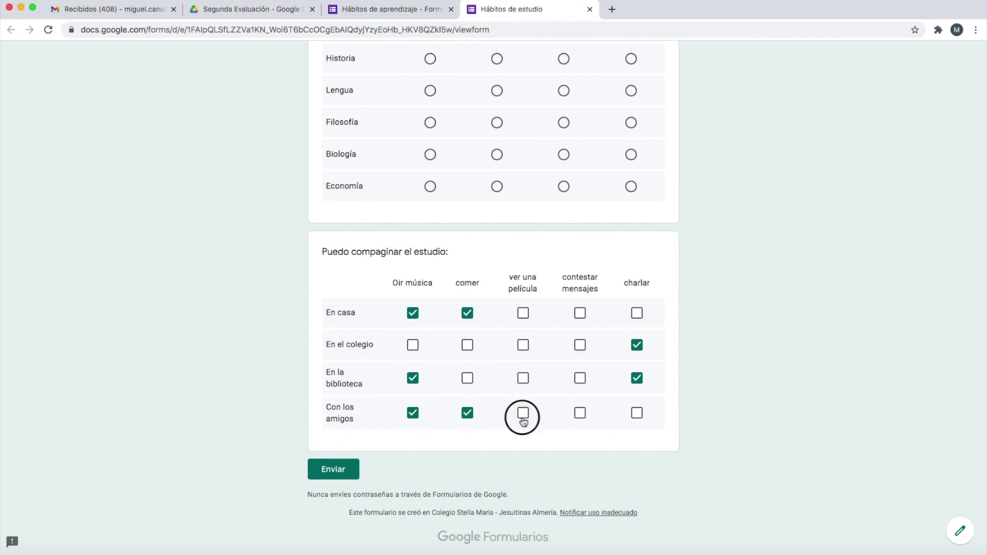
left_click(580, 416)
left_click(637, 416)
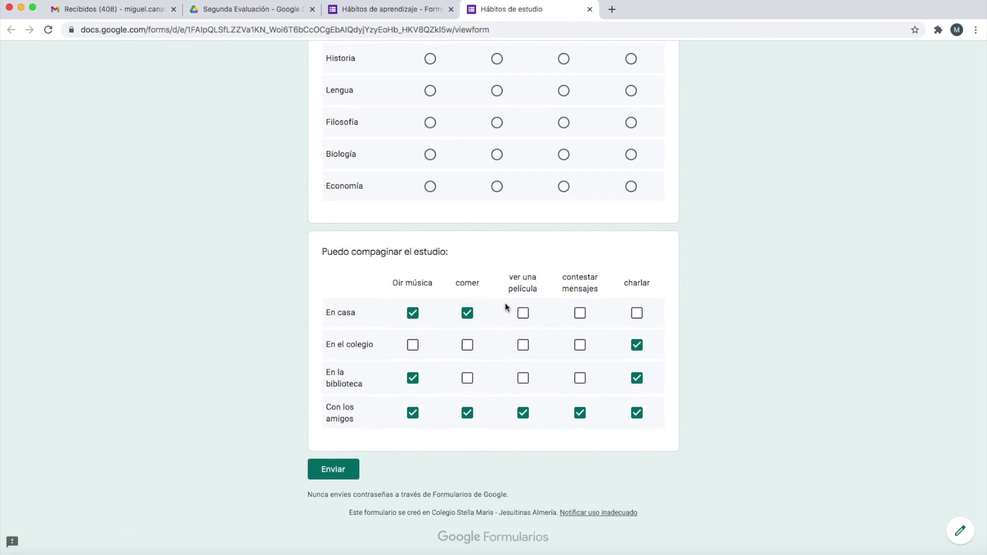
Step: Review the whole form preview, from the header and first questions to the grids at the end
scroll(507, 308, "up", 15)
scroll(506, 307, "up", 15)
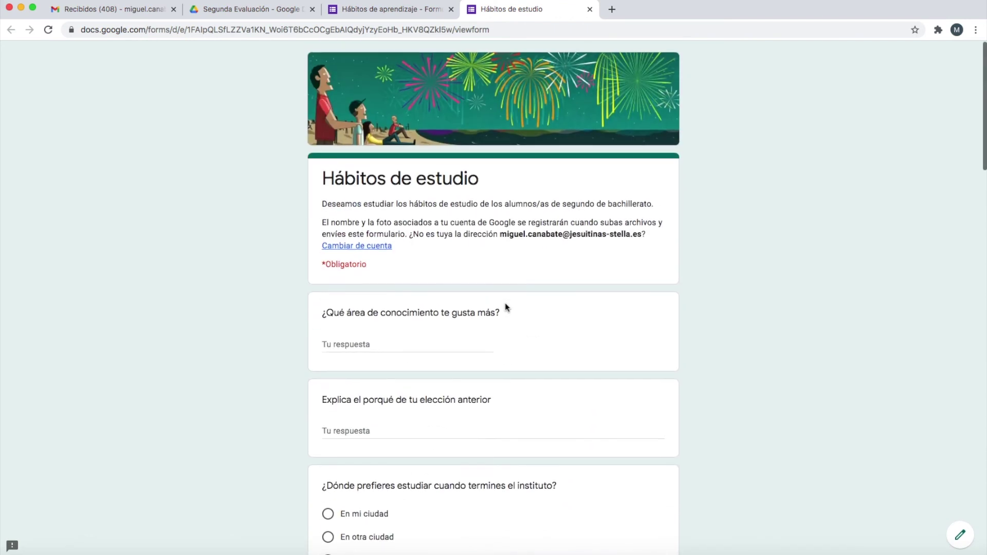
scroll(507, 307, "down", 2)
scroll(507, 308, "down", 15)
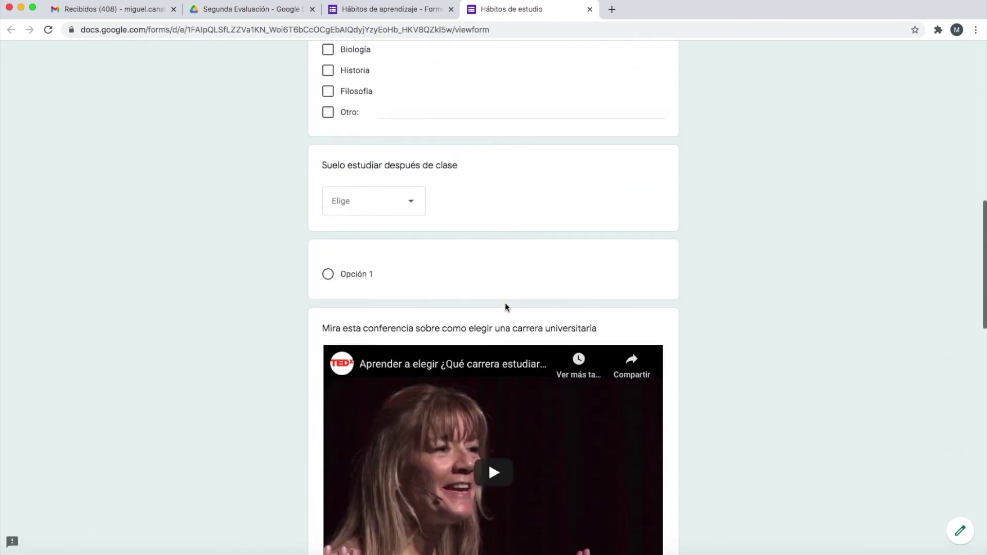
scroll(506, 307, "down", 7)
scroll(506, 307, "up", 5)
scroll(506, 308, "up", 15)
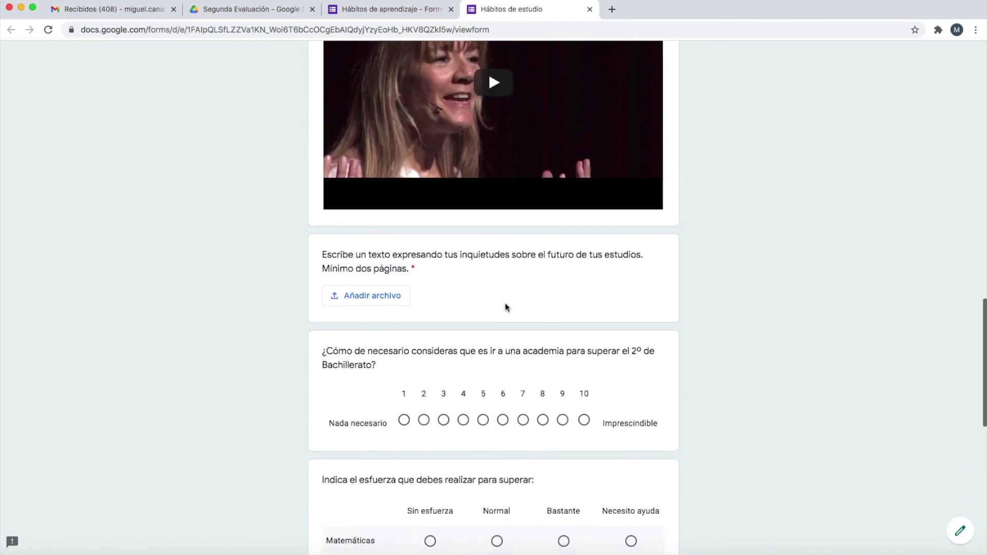
scroll(528, 228, "up", 10)
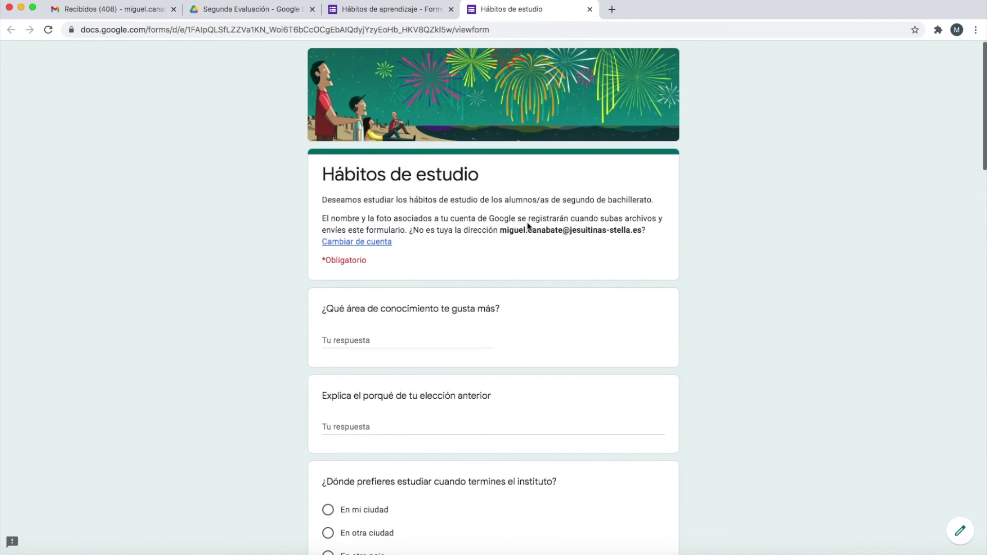
scroll(586, 248, "down", 12)
scroll(590, 248, "down", 20)
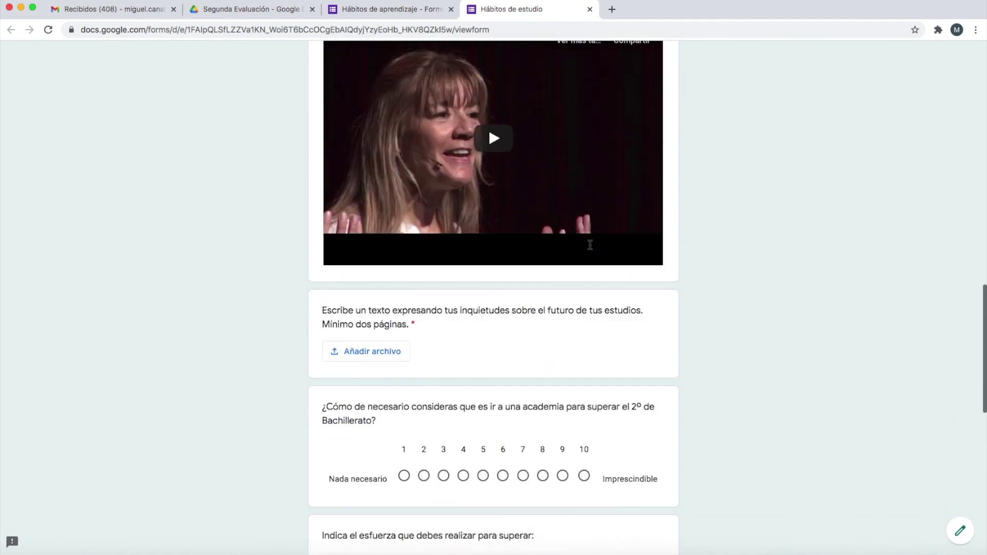
scroll(591, 249, "up", 20)
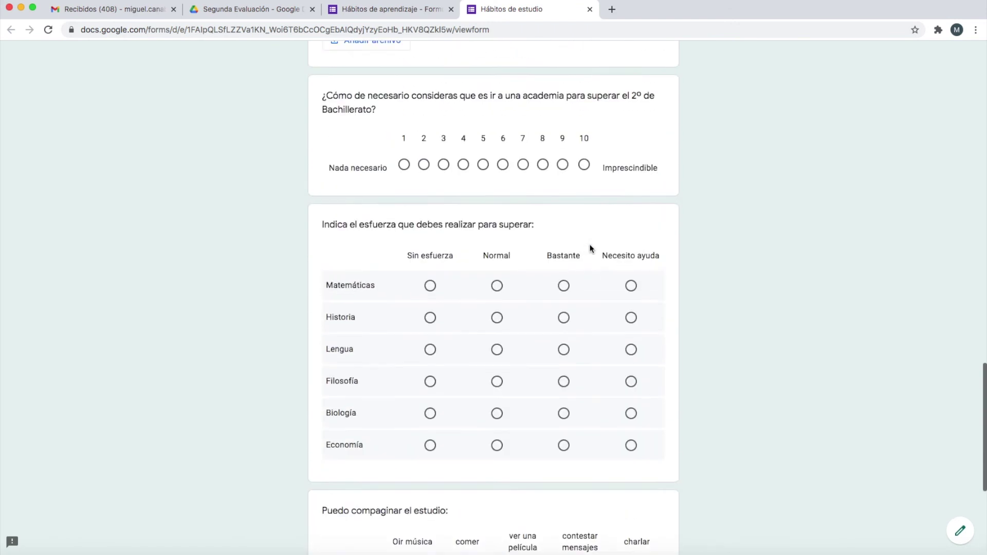
Step: Return to the form editor and add a question of type "Fecha" after the checkbox grid
left_click(364, 11)
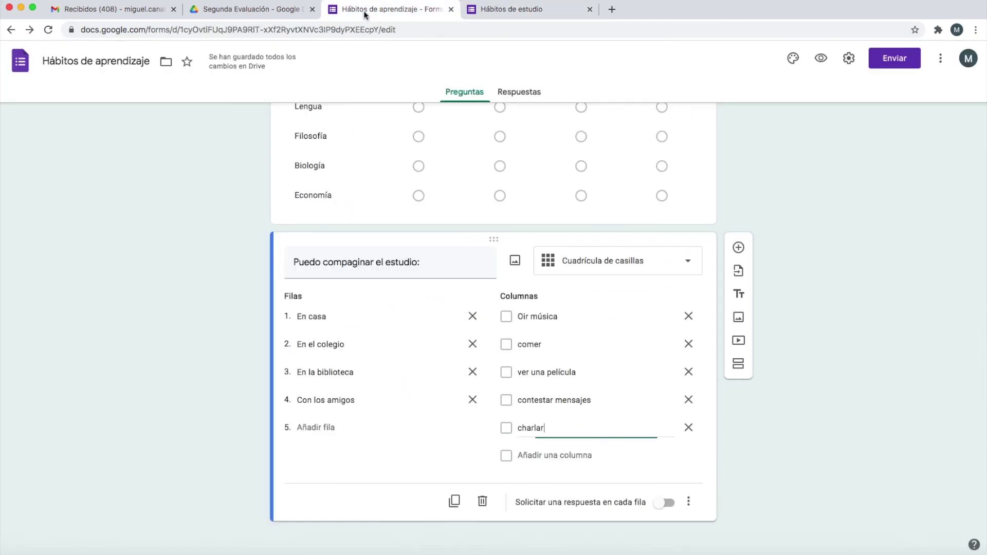
left_click(740, 250)
left_click(654, 466)
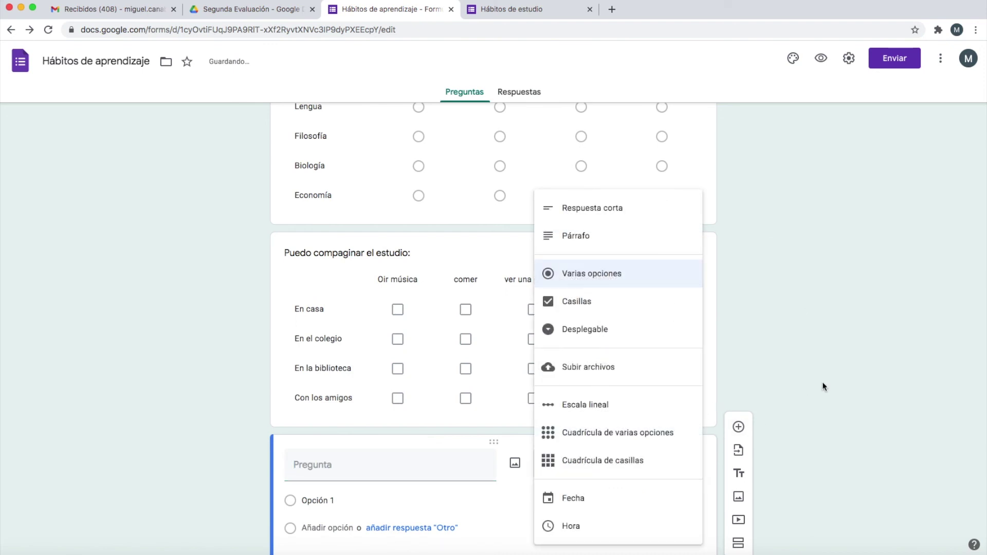
left_click(590, 498)
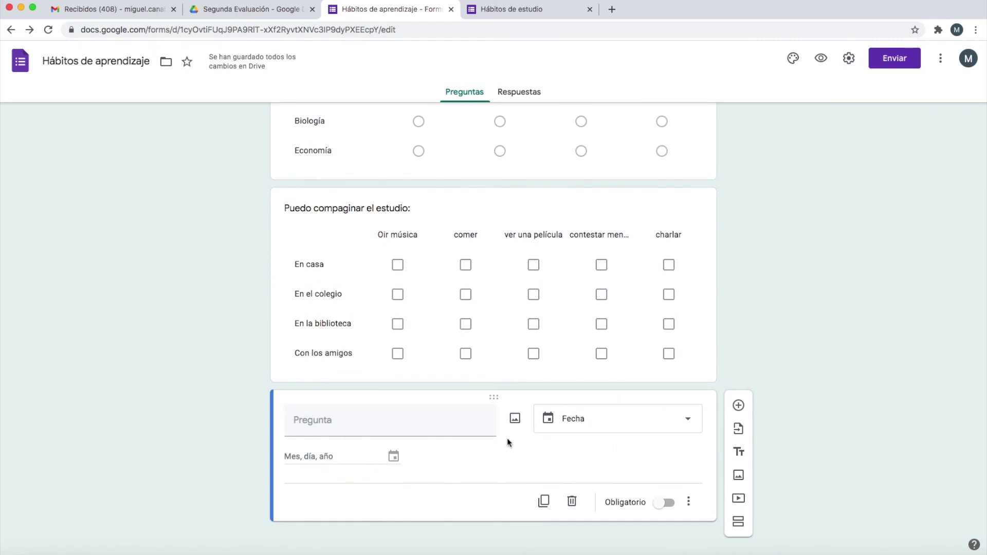
Step: Title the date question "¿Cuándo naciste?"
left_click(379, 420)
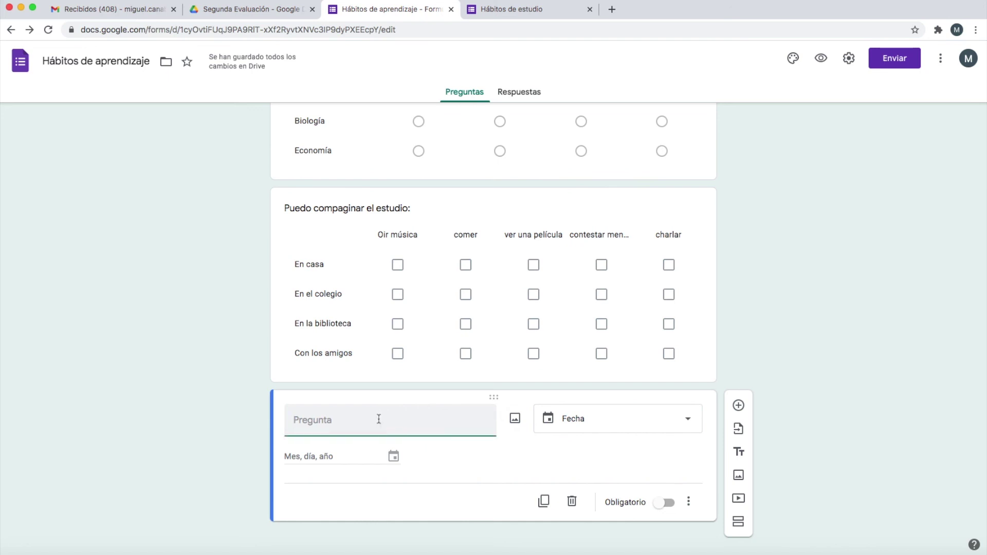
type("Cu")
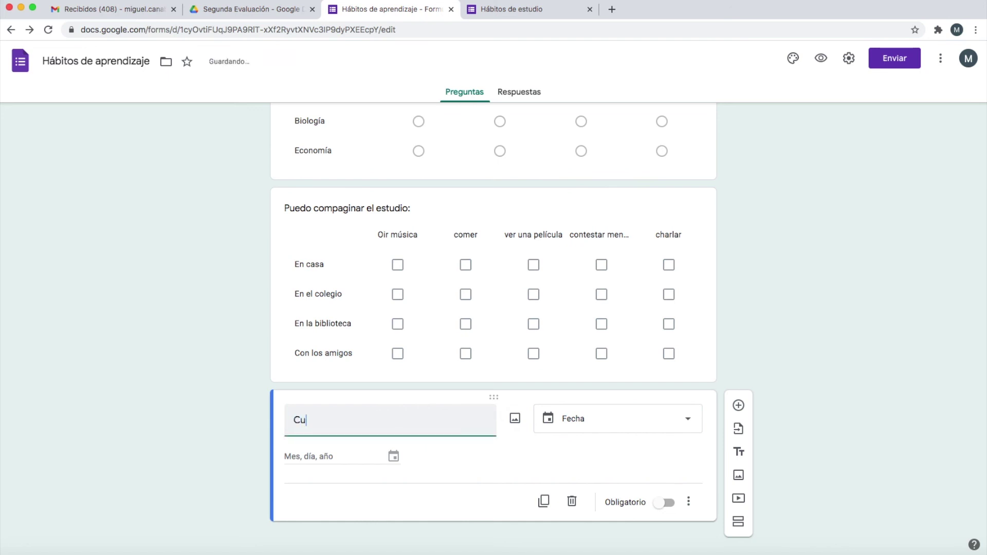
key("BackSpace")
type("C")
type("ump")
key("BackSpace")
key("BackSpace")
type("¿")
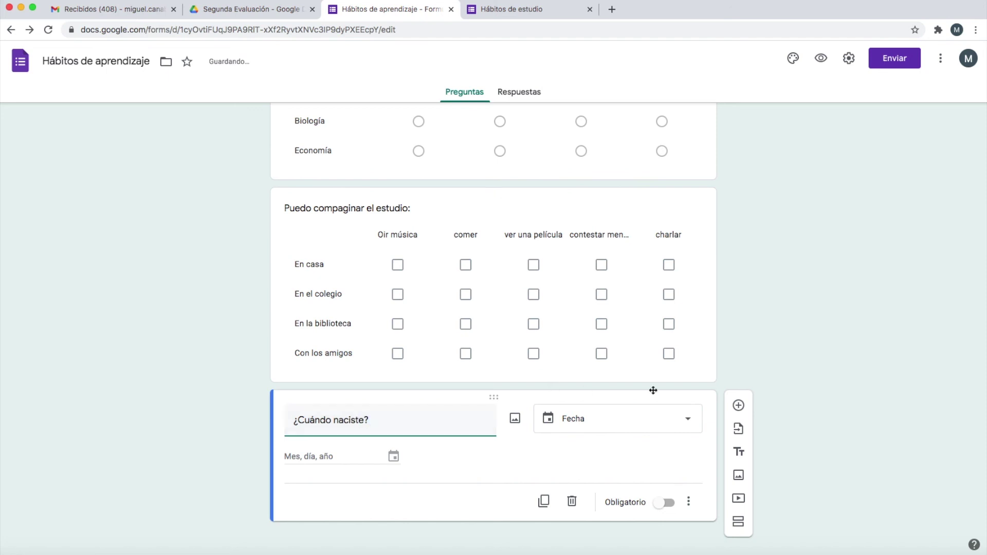
Step: Add another question below the date question and set its type to "Hora"
left_click(738, 406)
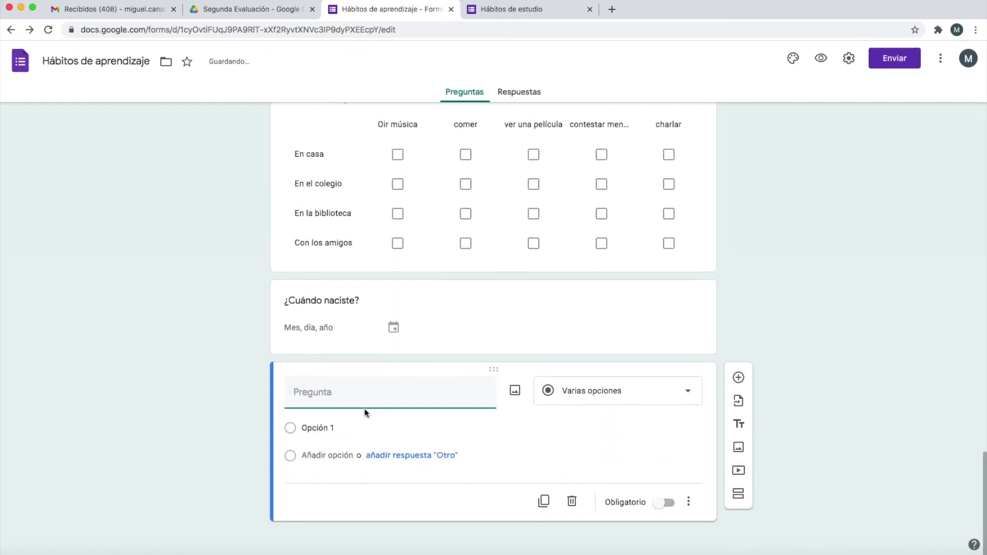
type("a q")
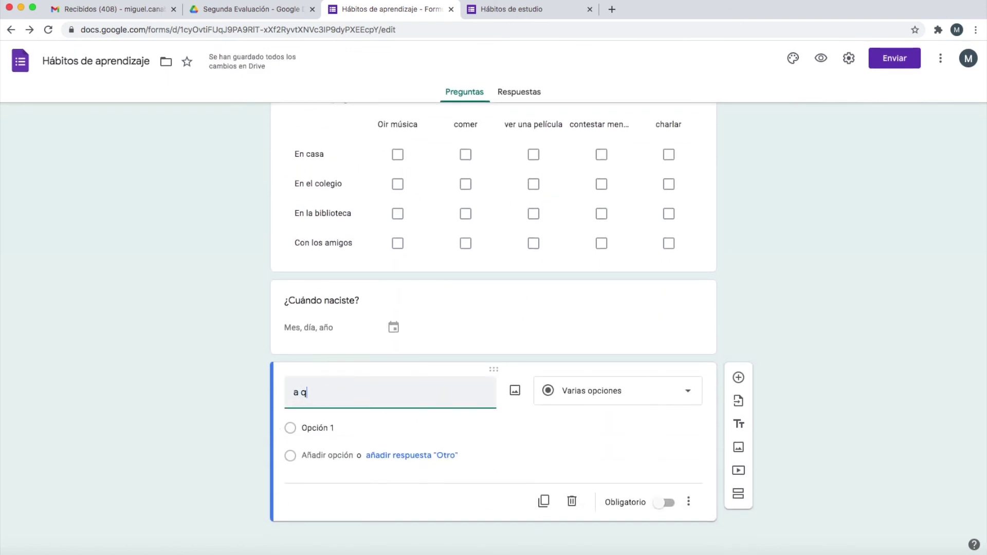
key("BackSpace")
key("BackSpace")
key("BackSpace")
left_click(599, 389)
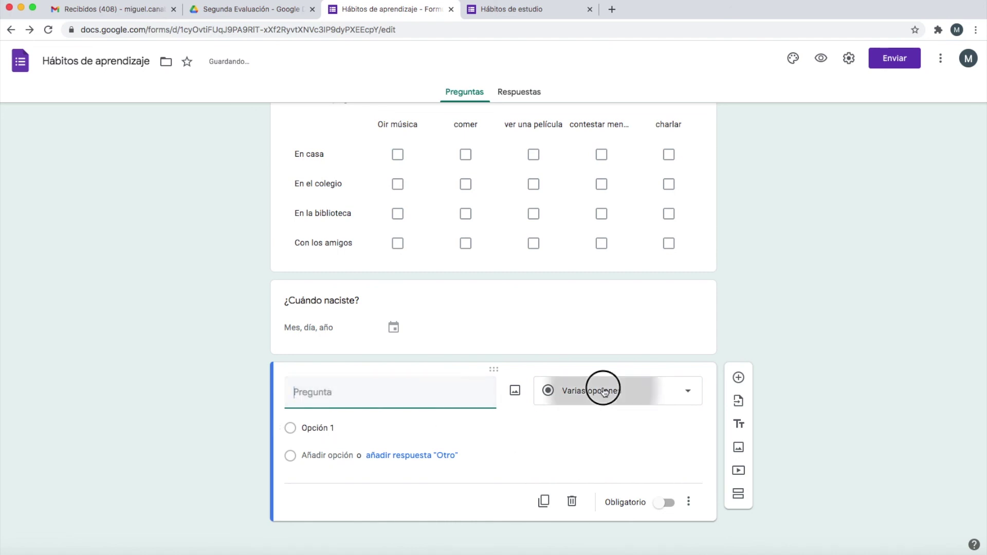
left_click(579, 526)
Step: Title the time question "¿Sabes la hora?"
left_click(395, 419)
type("Sa")
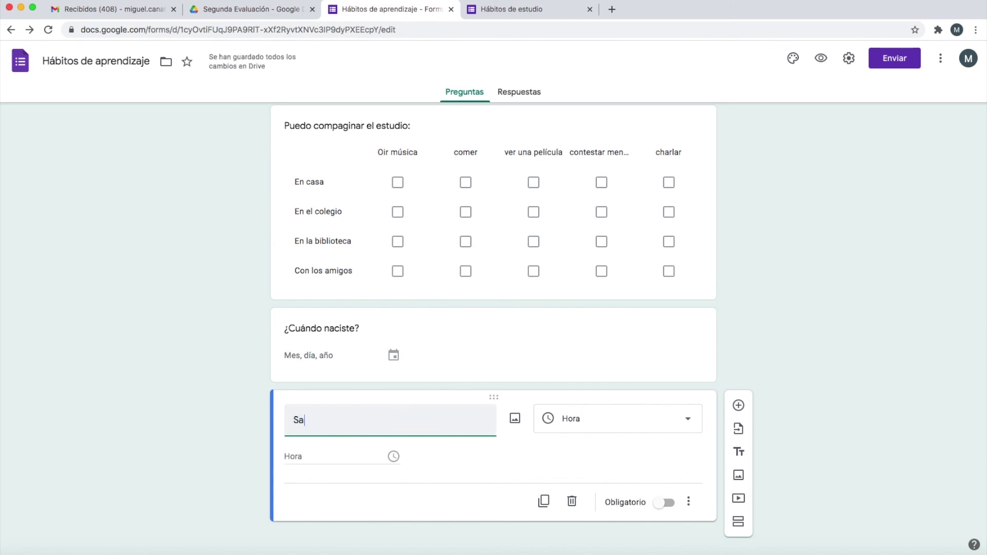
key("BackSpace")
key("BackSpace")
type("¿")
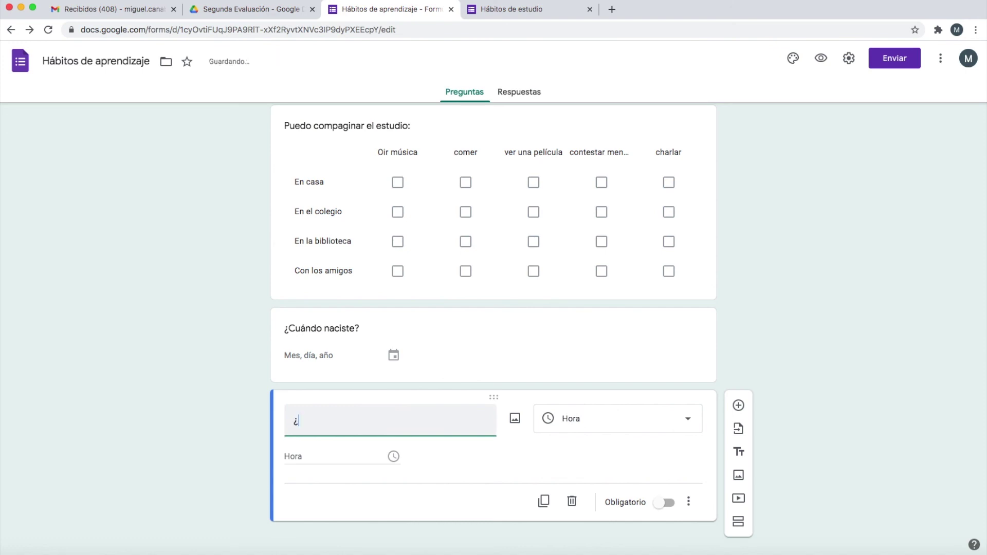
type("Sabes la")
left_click(805, 285)
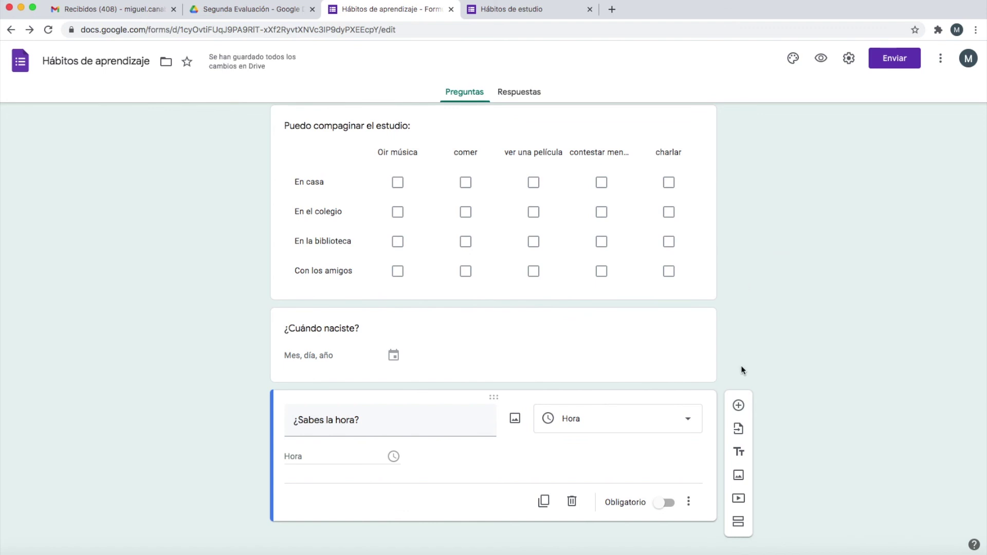
left_click(738, 405)
left_click(620, 501)
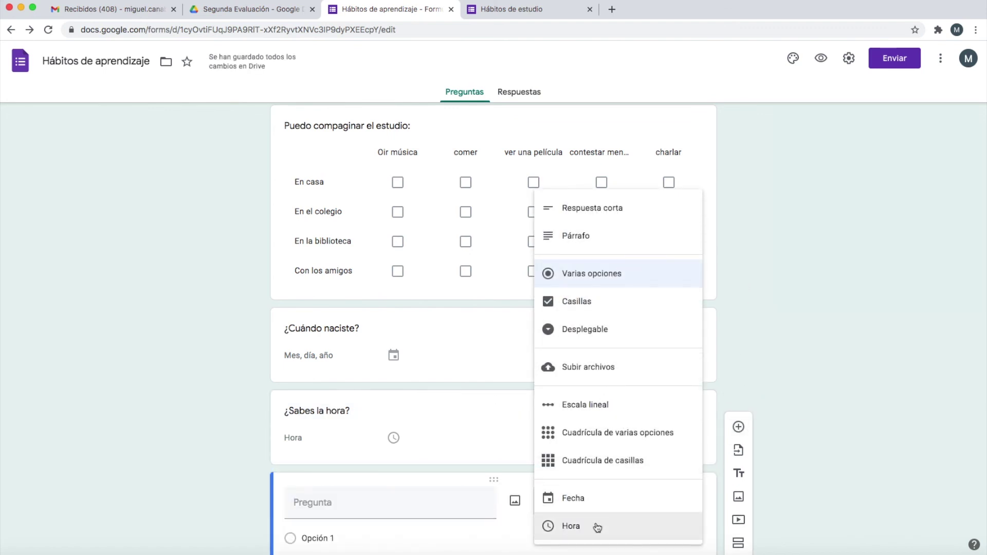
left_click(863, 334)
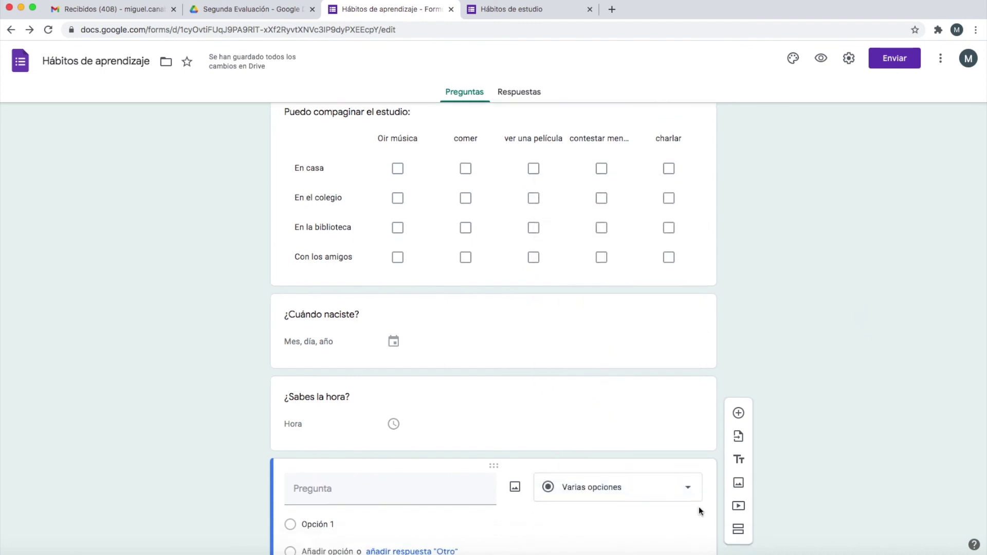
left_click(570, 502)
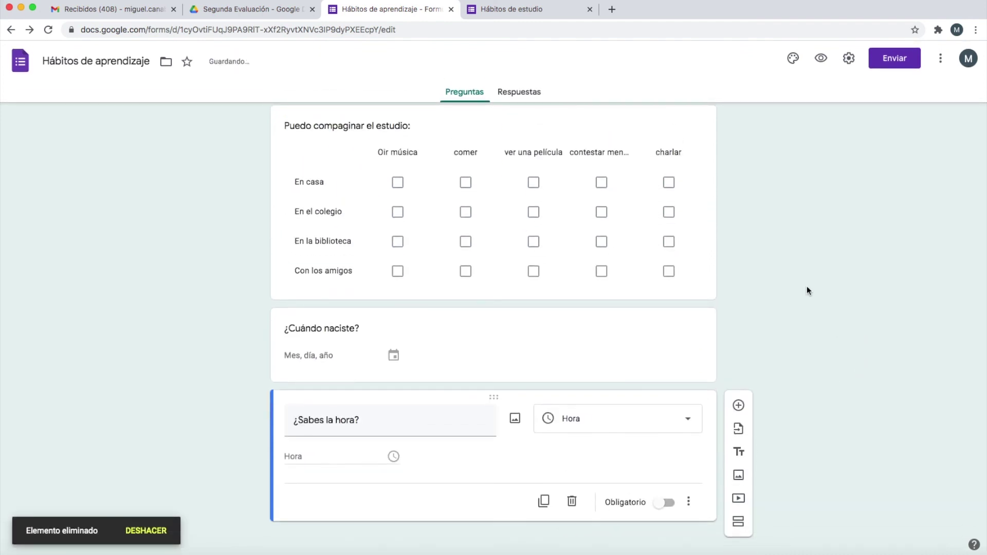
Step: Go back to the form preview and tick "Matemáticas", "Lengua" and "Biología" under "Me siento cómodo/a estudiando"
scroll(808, 287, "up", 20)
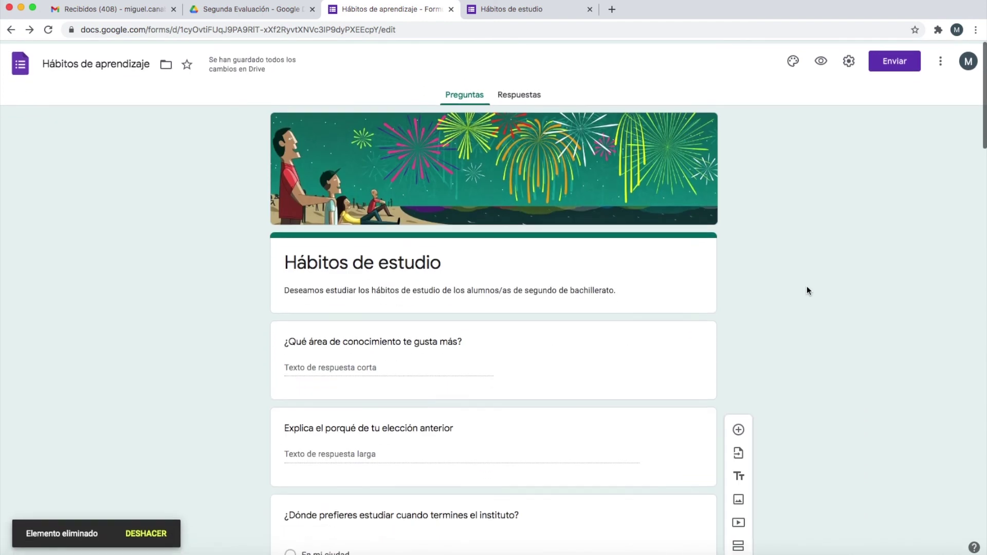
left_click(504, 10)
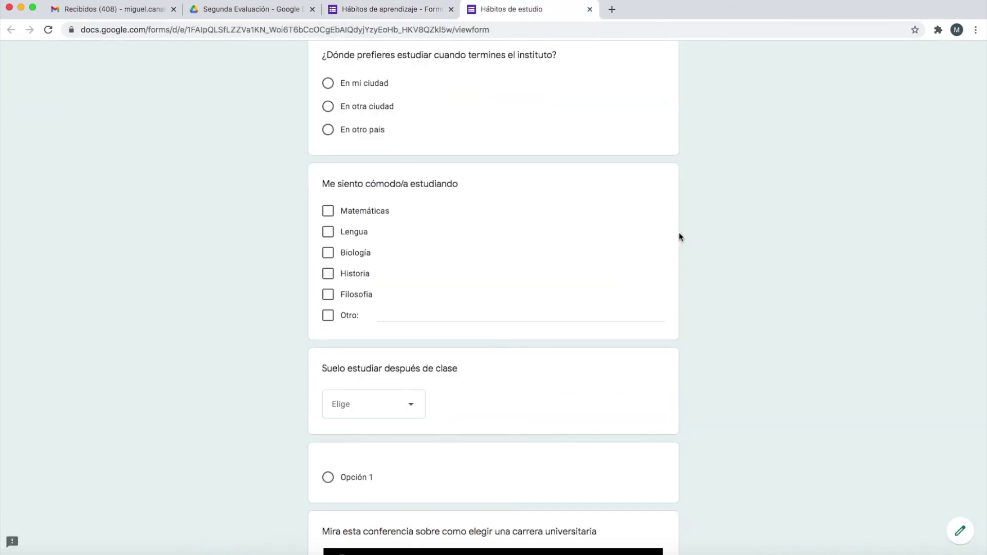
scroll(444, 193, "up", 8)
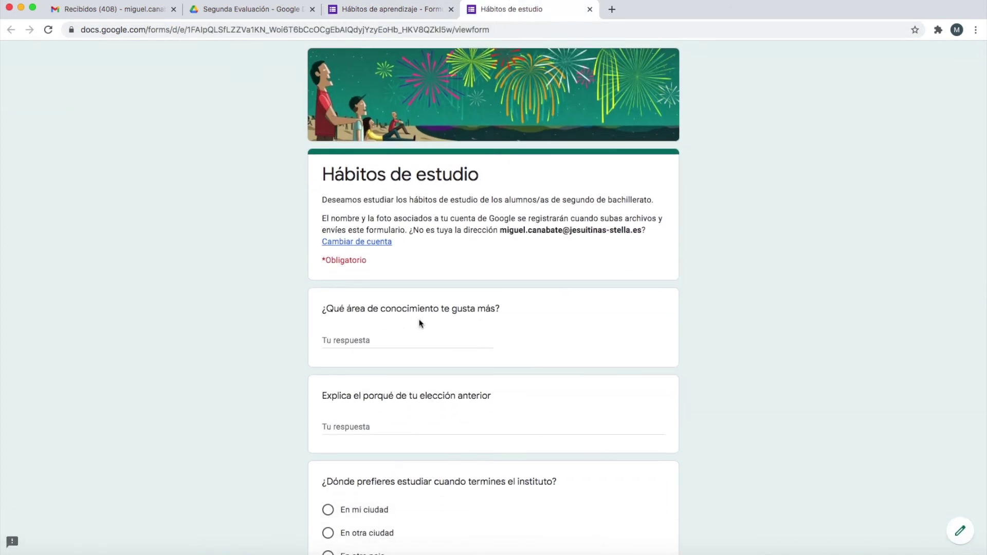
scroll(370, 416, "down", 5)
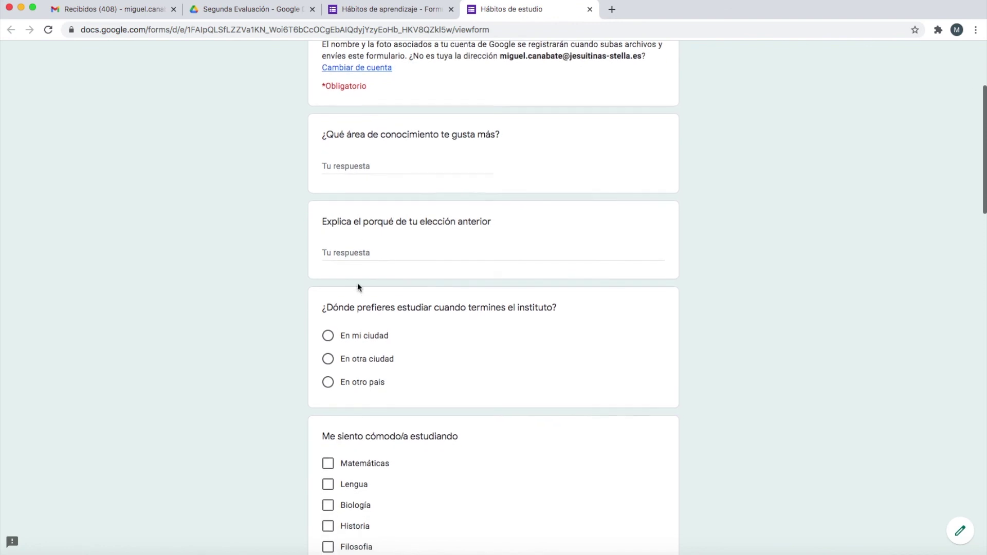
scroll(429, 357, "down", 3)
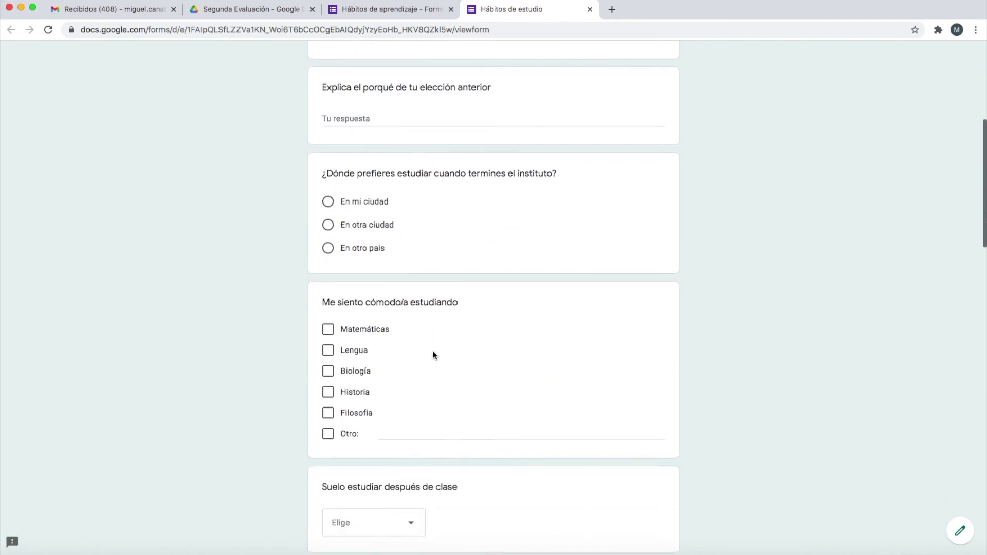
scroll(430, 358, "down", 1)
left_click(328, 298)
left_click(328, 320)
left_click(327, 340)
Step: Choose an answer in the "Suelo estudiar después de clase" dropdown and move on to the file-upload and linear scale questions
scroll(355, 457, "down", 6)
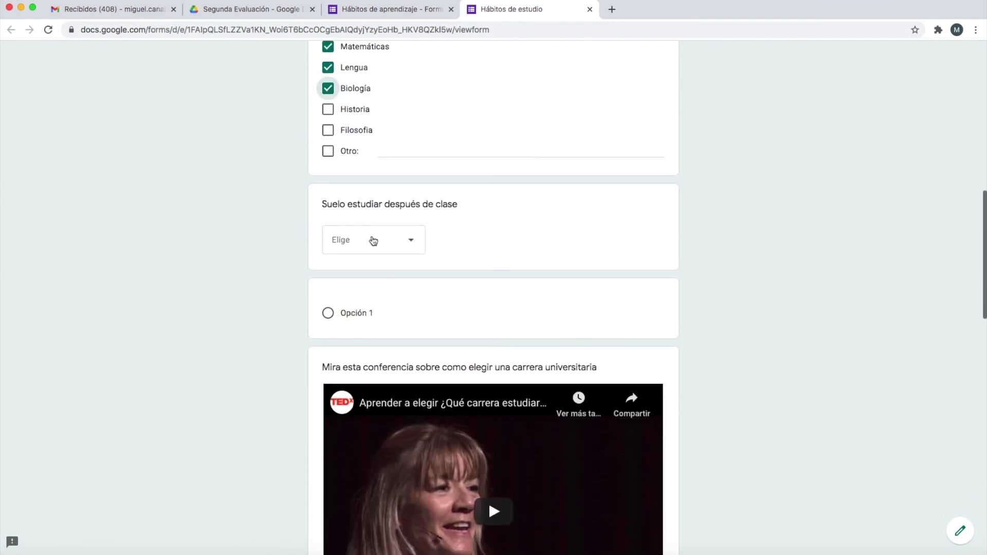
left_click(371, 241)
left_click(353, 347)
scroll(566, 278, "down", 12)
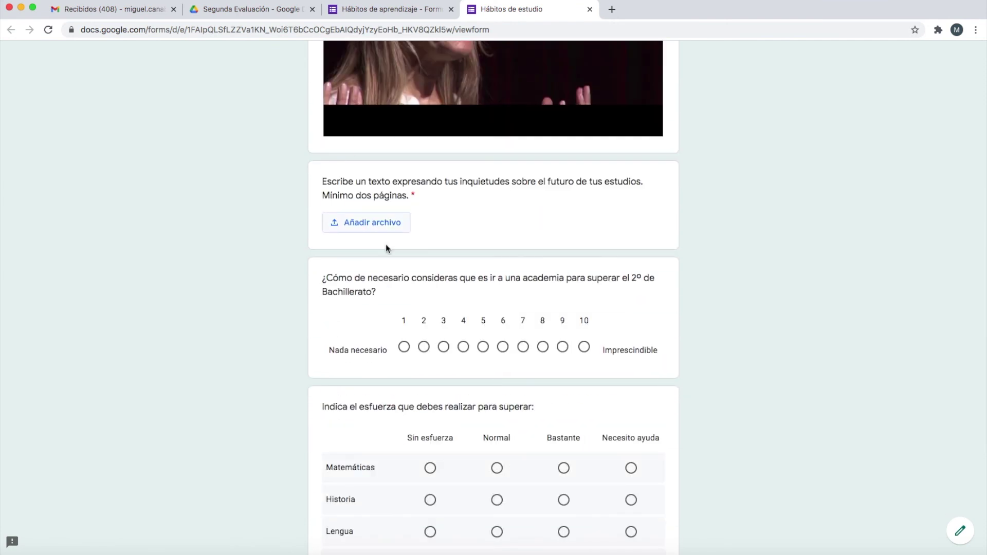
Step: Try out several ratings on the 1-to-10 scale about how necessary an academy is for 2º de Bachillerato
left_click(404, 347)
left_click(443, 347)
left_click(483, 347)
left_click(517, 348)
scroll(530, 354, "down", 8)
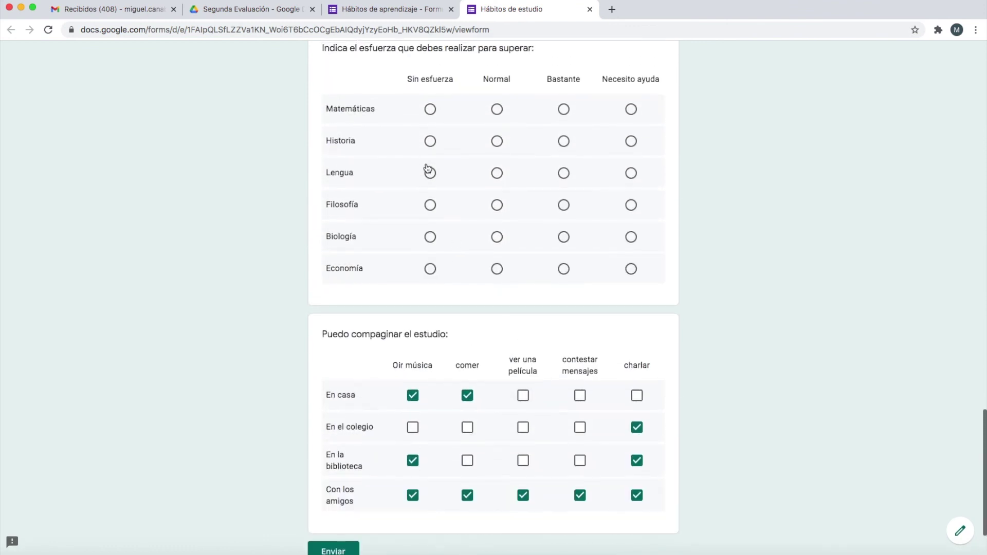
Step: In the effort grid, rate Lengua as "Sin esfuerza", Historia as "Normal" and Matemáticas as "Bastante"
left_click(430, 173)
left_click(496, 141)
left_click(564, 109)
scroll(520, 411, "down", 3)
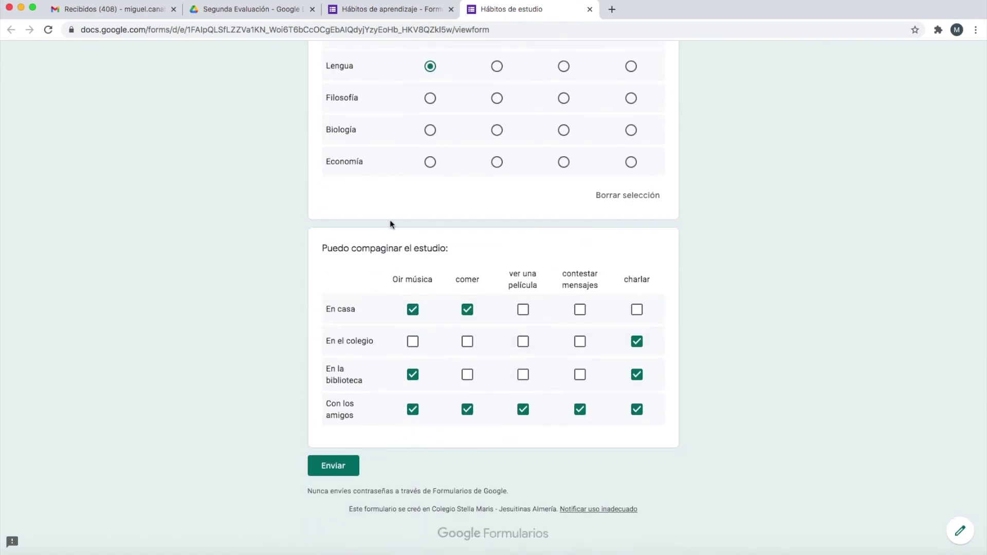
Step: Reload the form preview and check the calendar picker of the "¿Cuándo naciste?" question
left_click(48, 29)
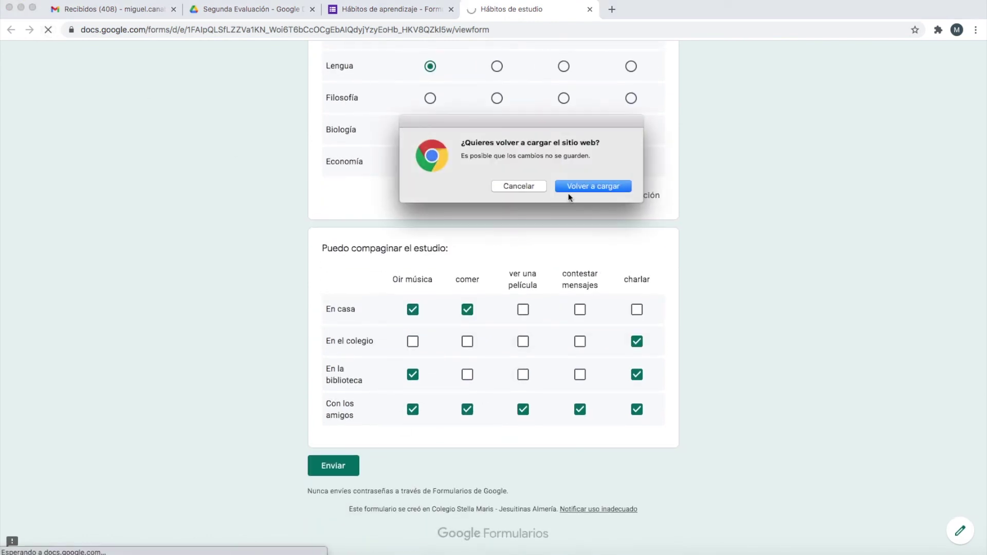
left_click(568, 190)
scroll(520, 224, "down", 4)
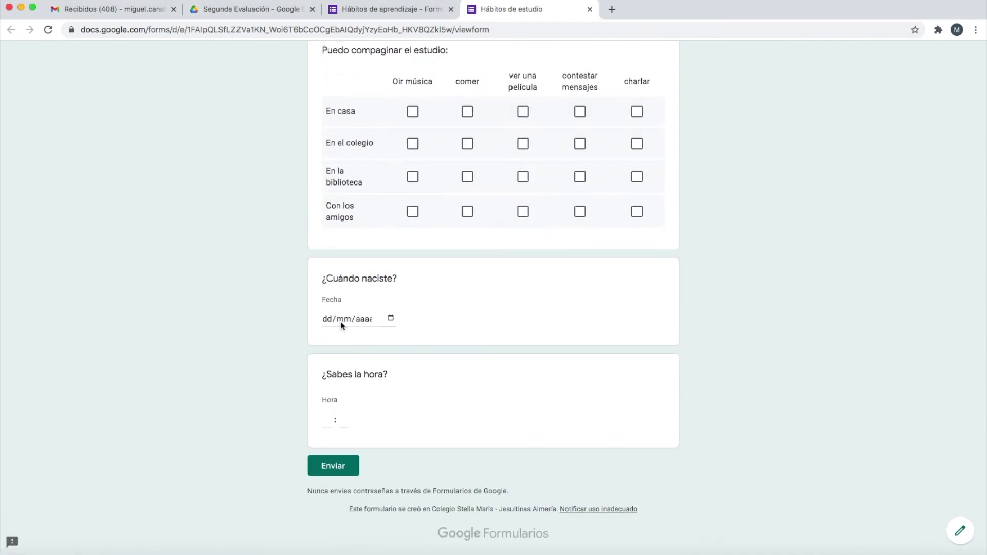
left_click(390, 318)
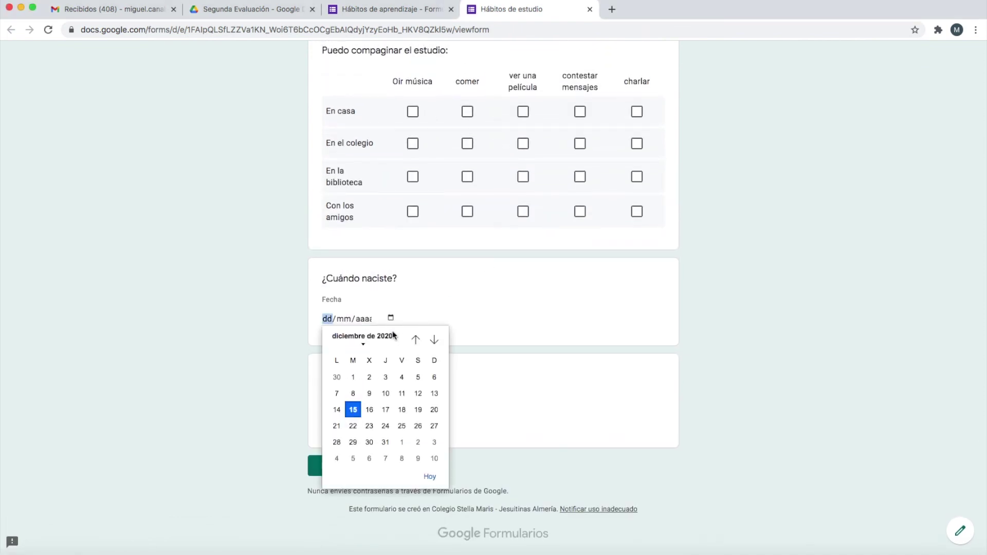
left_click(540, 399)
Step: Test the "¿Sabes la hora?" question by answering 02:00, leaving the birth date unanswered
left_click(340, 420)
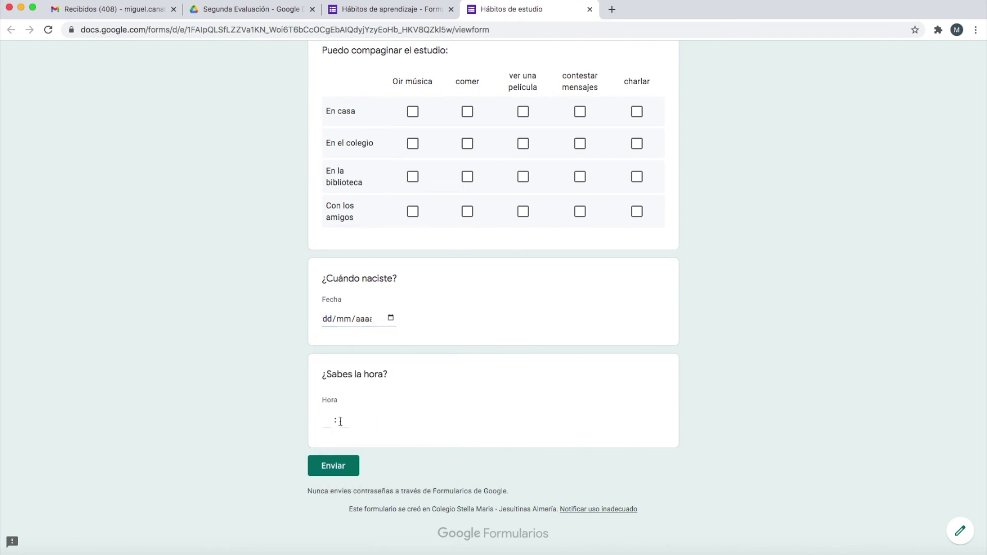
left_click(325, 421)
type("02")
key("Tab")
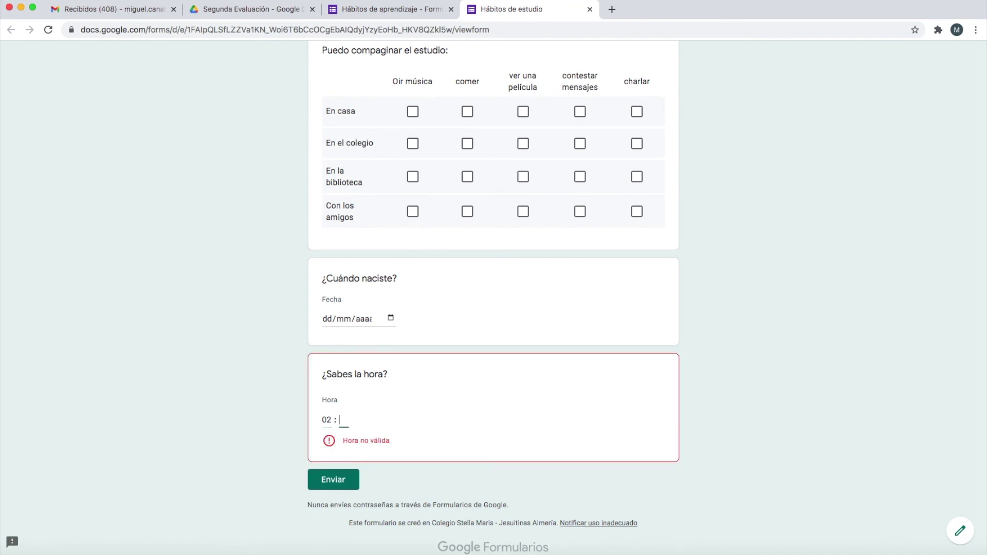
type("00")
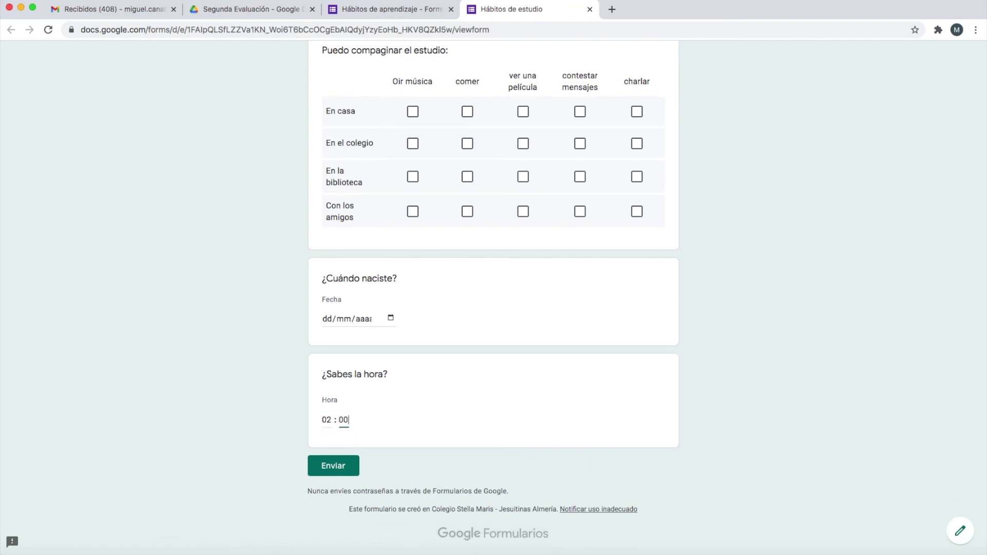
left_click(345, 322)
left_click(492, 333)
Step: Return to the form editor and open the options for sending the form
scroll(649, 350, "up", 20)
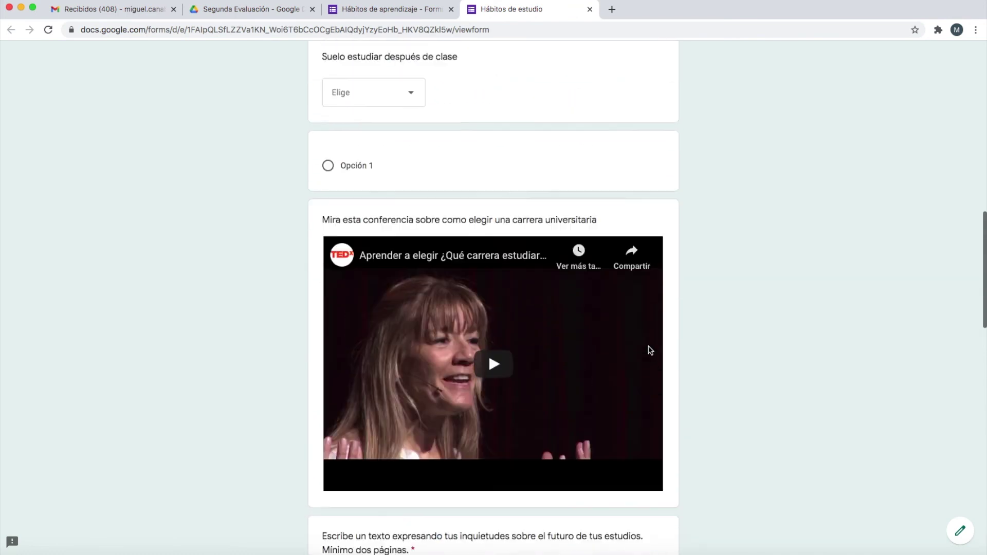
scroll(649, 350, "up", 5)
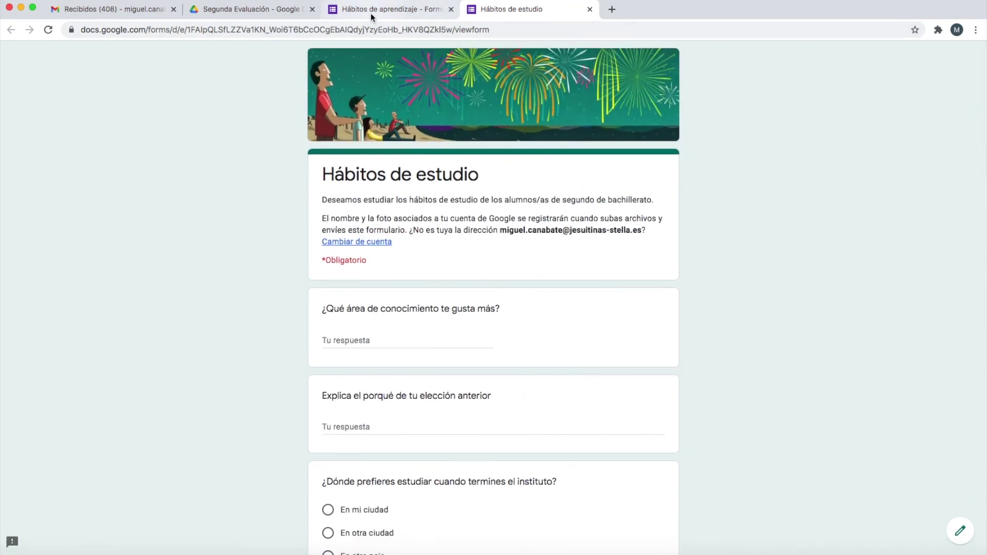
left_click(372, 15)
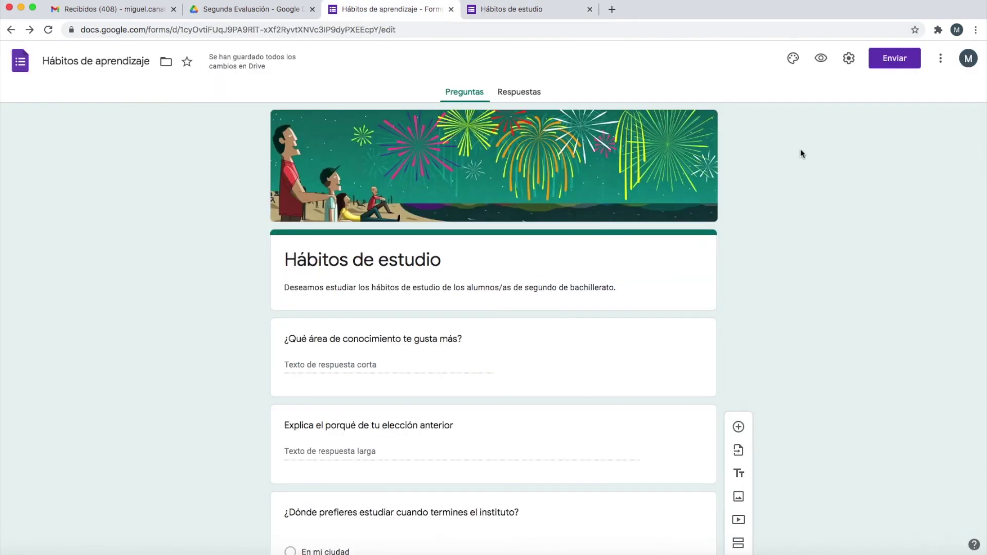
left_click(892, 59)
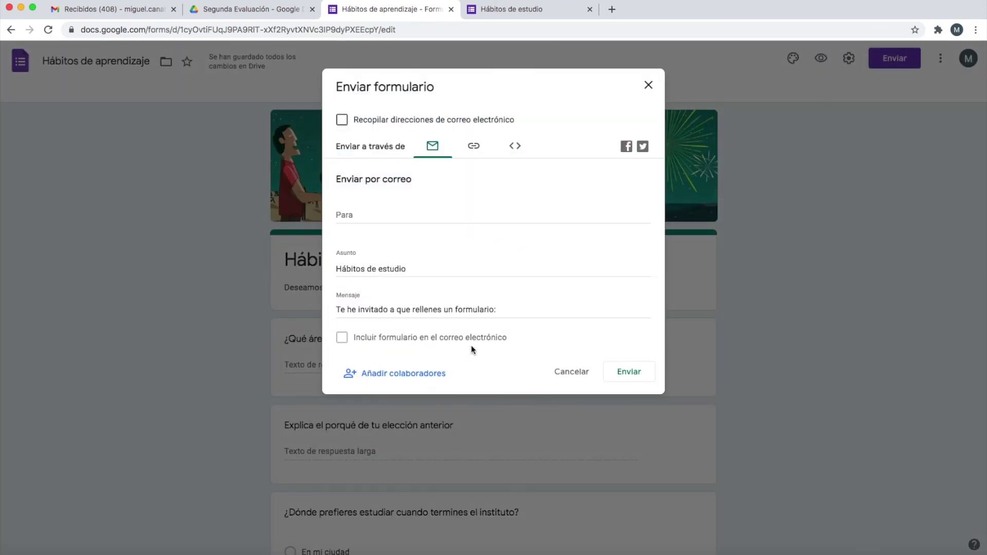
left_click(476, 151)
Step: Paste the recipients' e-mail addresses for sending by mail, enable "Recopilar direcciones de correo electrónico" and close the dialog without sending
left_click_drag(337, 199, 667, 194)
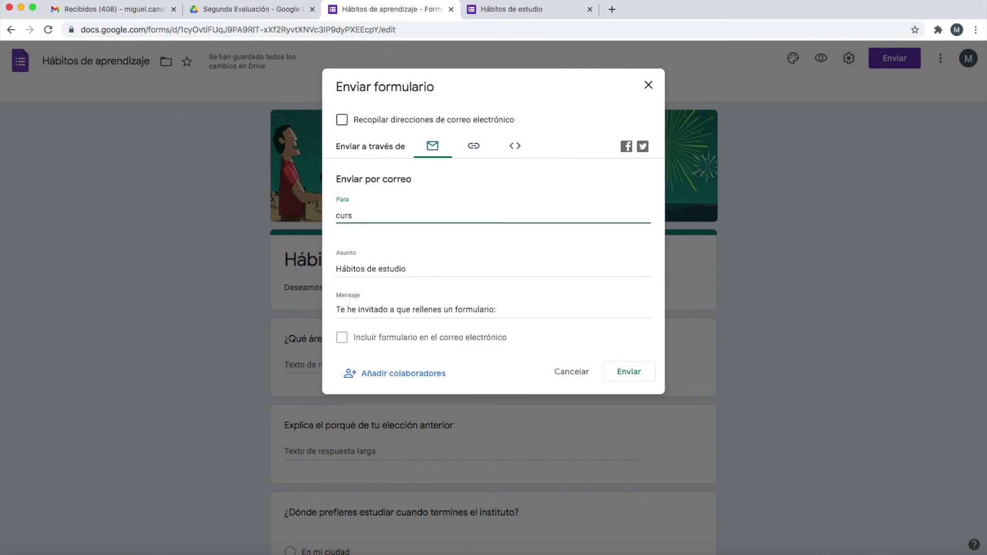
key("BackSpace")
key("BackSpace")
key("super+v")
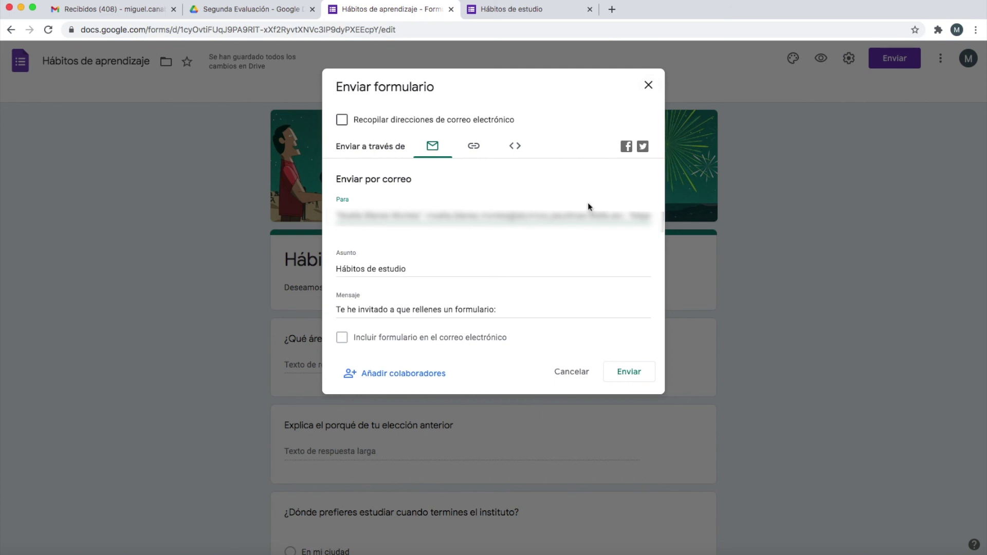
left_click(342, 121)
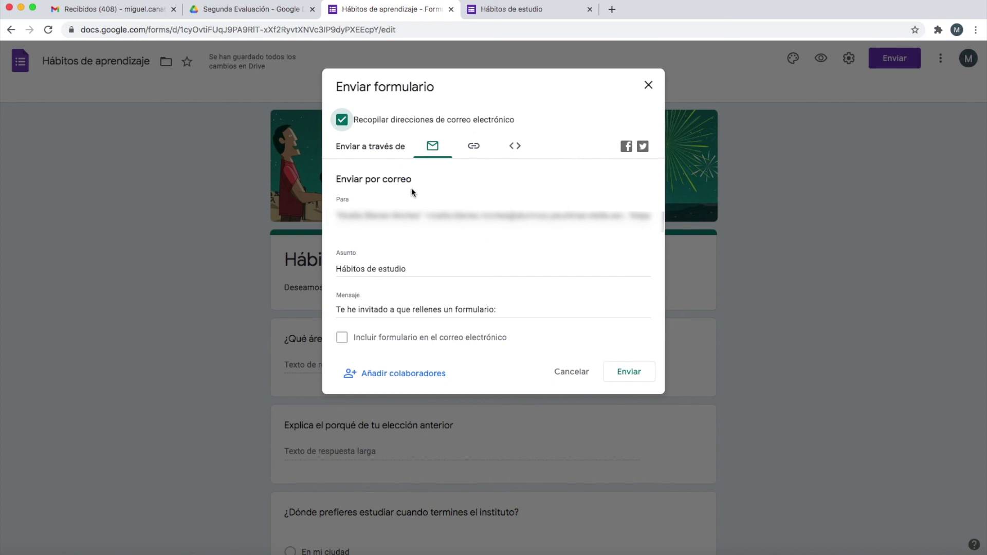
key("Escape")
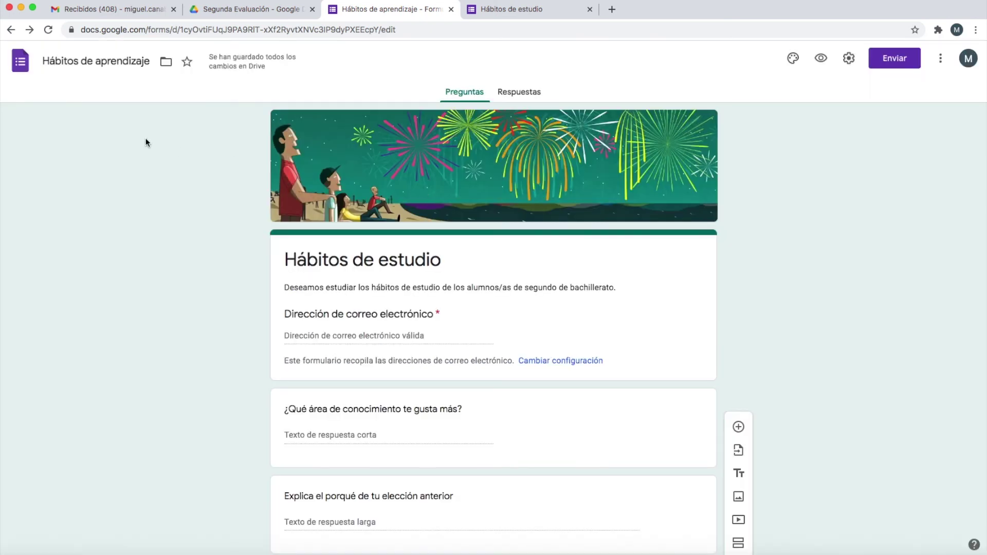